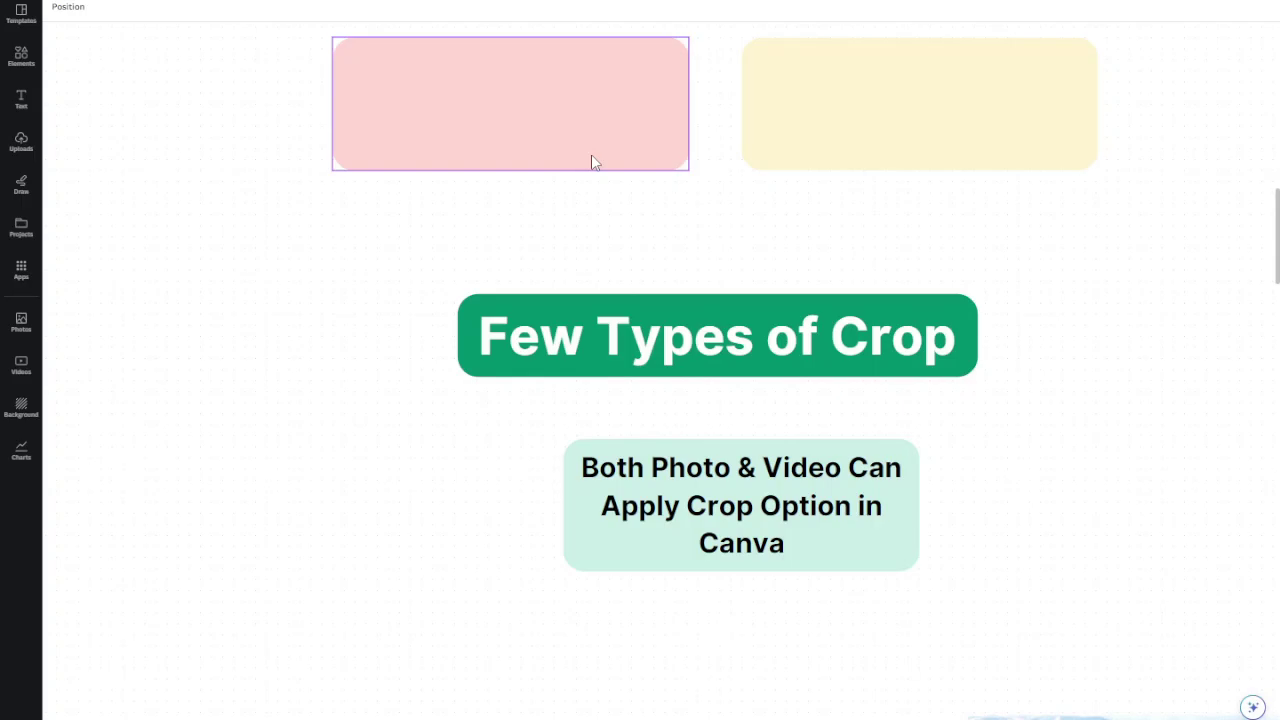
Step: Move the circle-cropped mountain photo closer to the uncropped rectangular mountain photo, keeping both side by side
scroll(570, 183, down, 1)
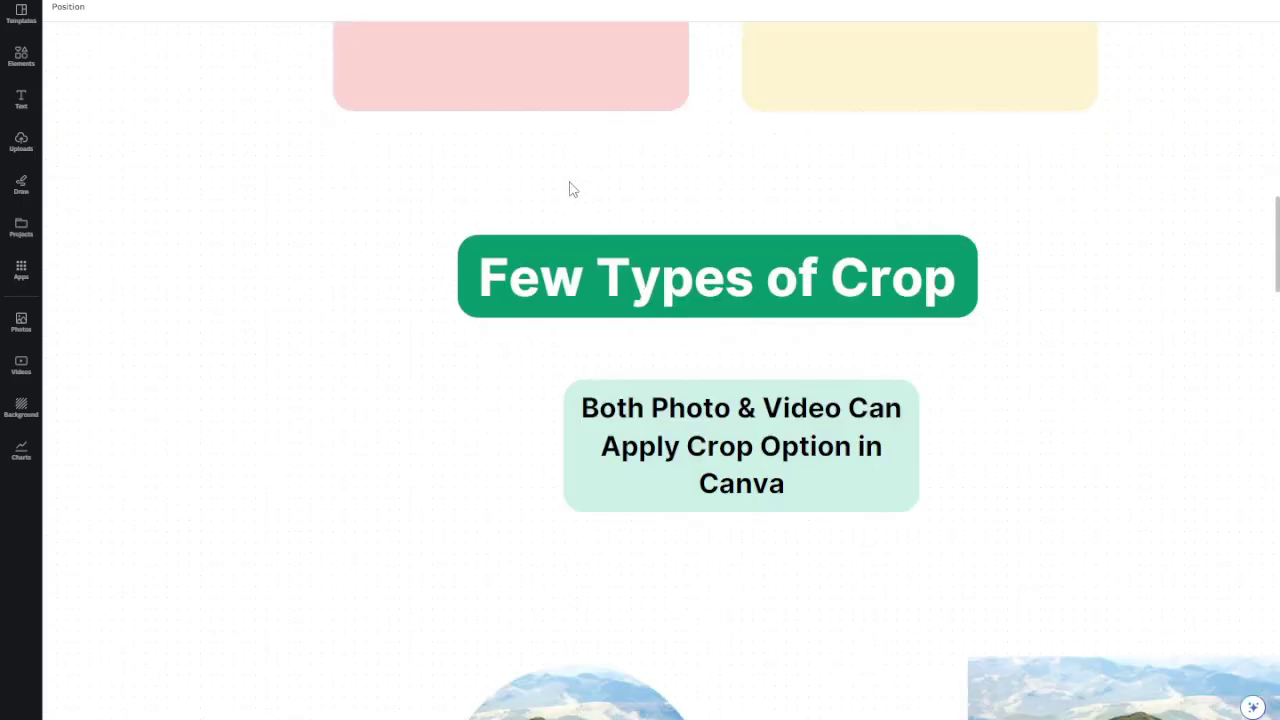
scroll(571, 188, down, 4)
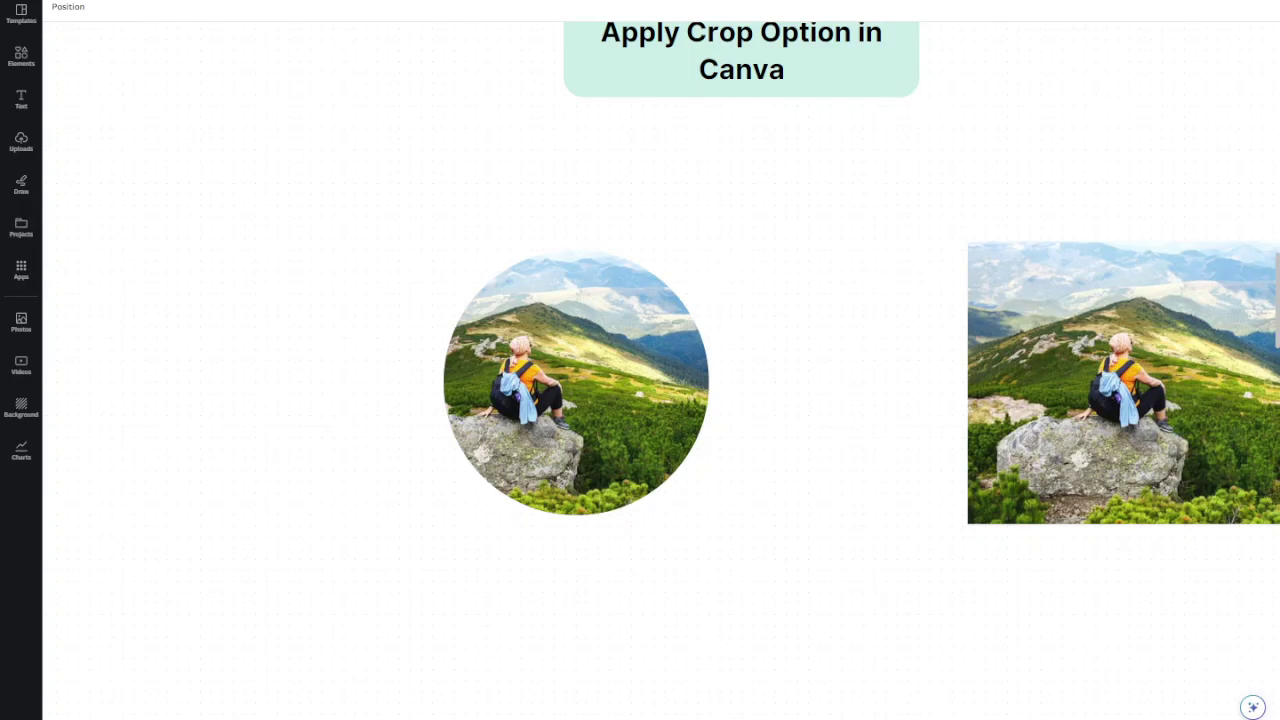
scroll(980, 700, right, 3)
scroll(740, 557, down, 1)
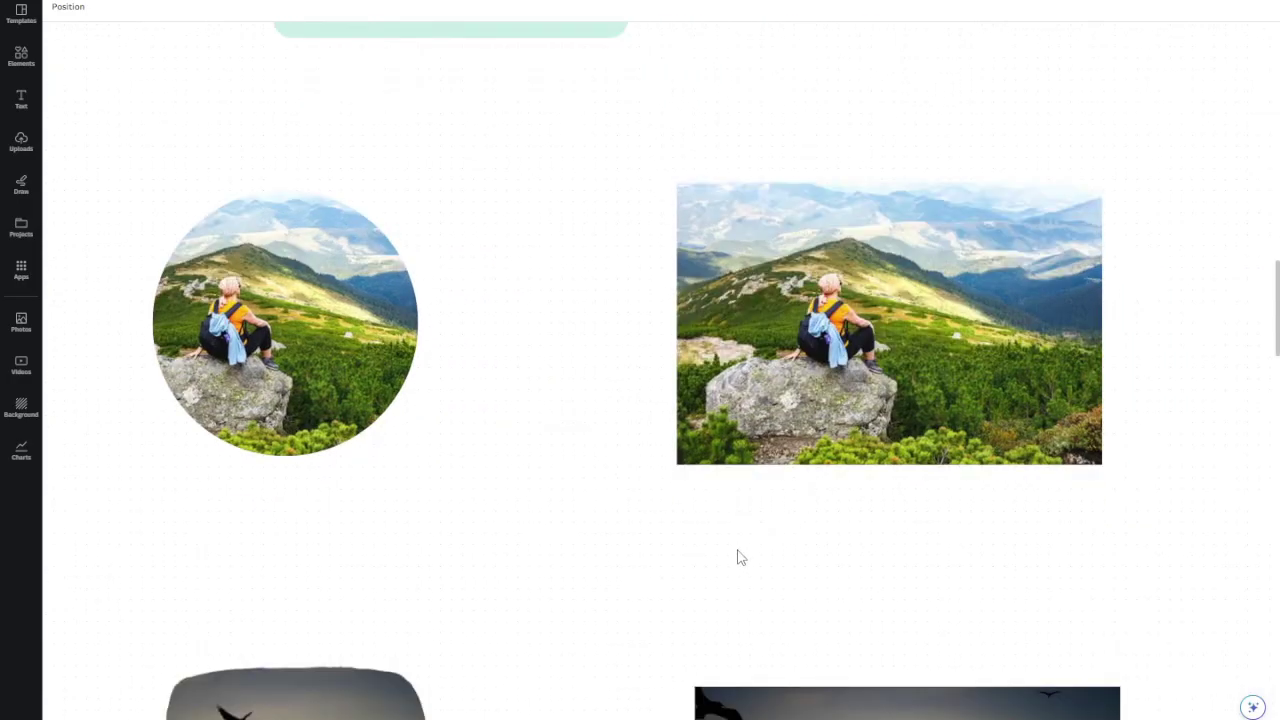
click(769, 309)
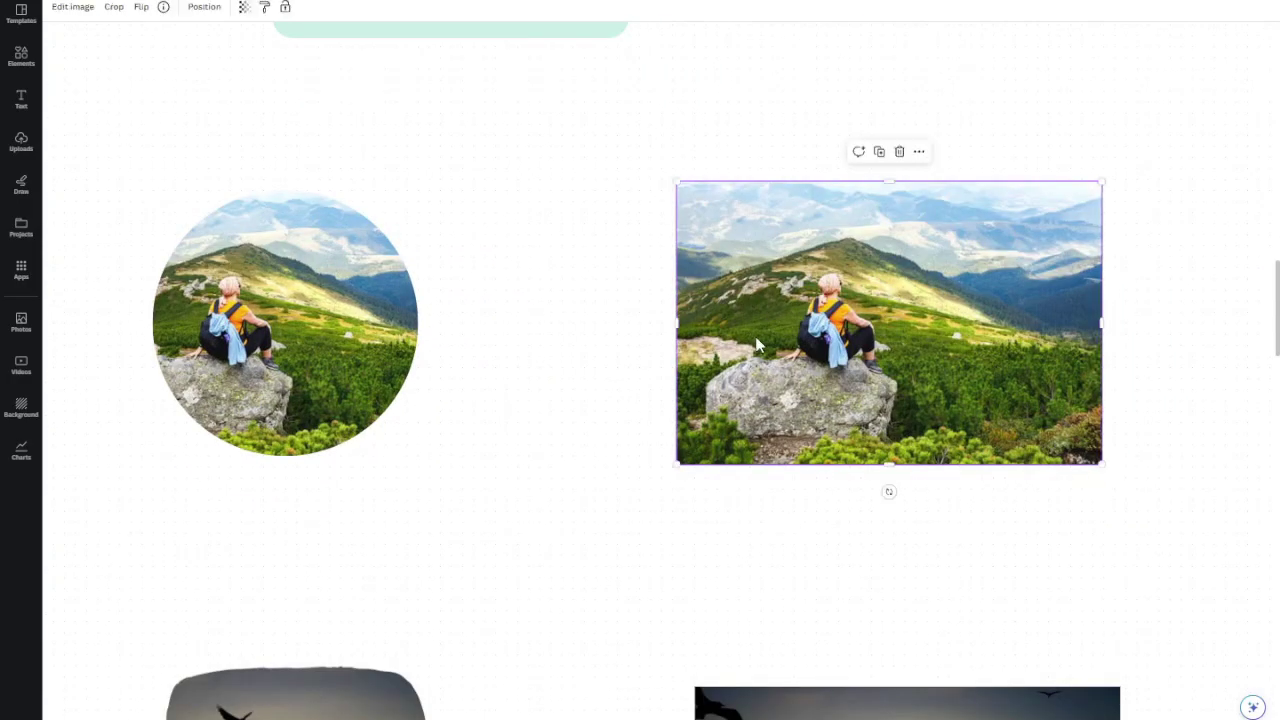
click(272, 294)
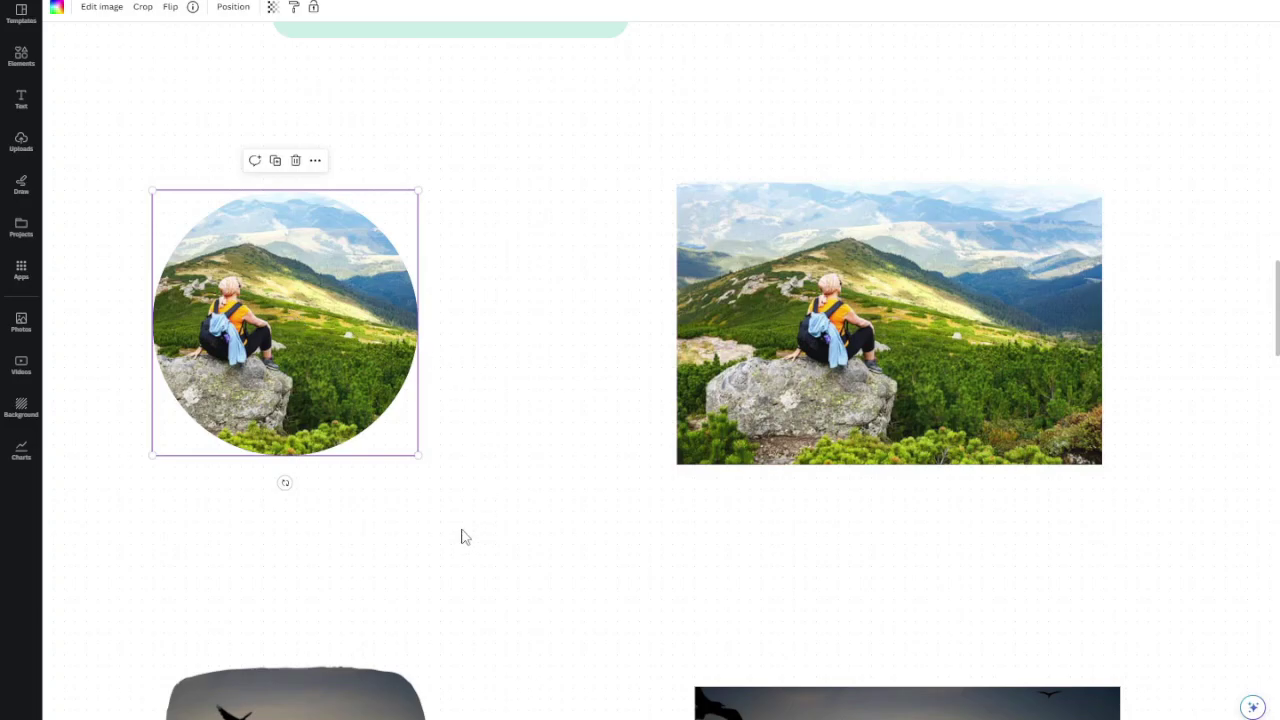
drag(357, 393, 447, 388)
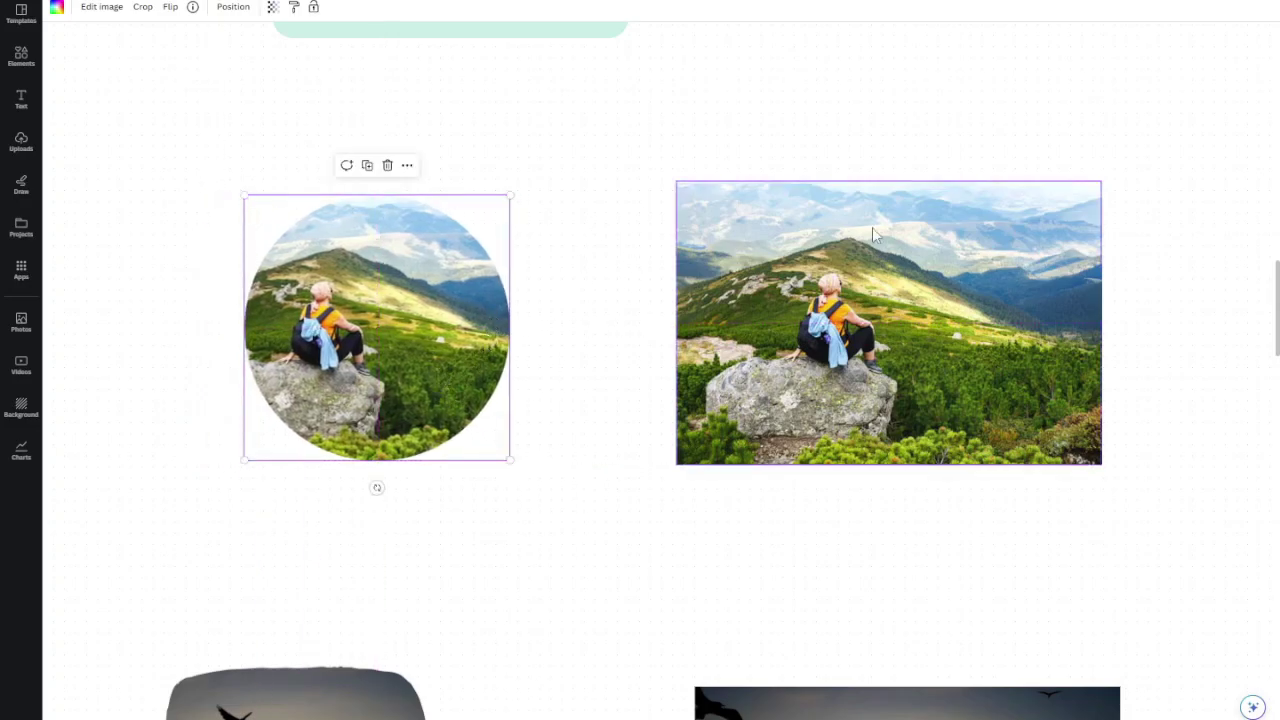
click(828, 338)
click(419, 301)
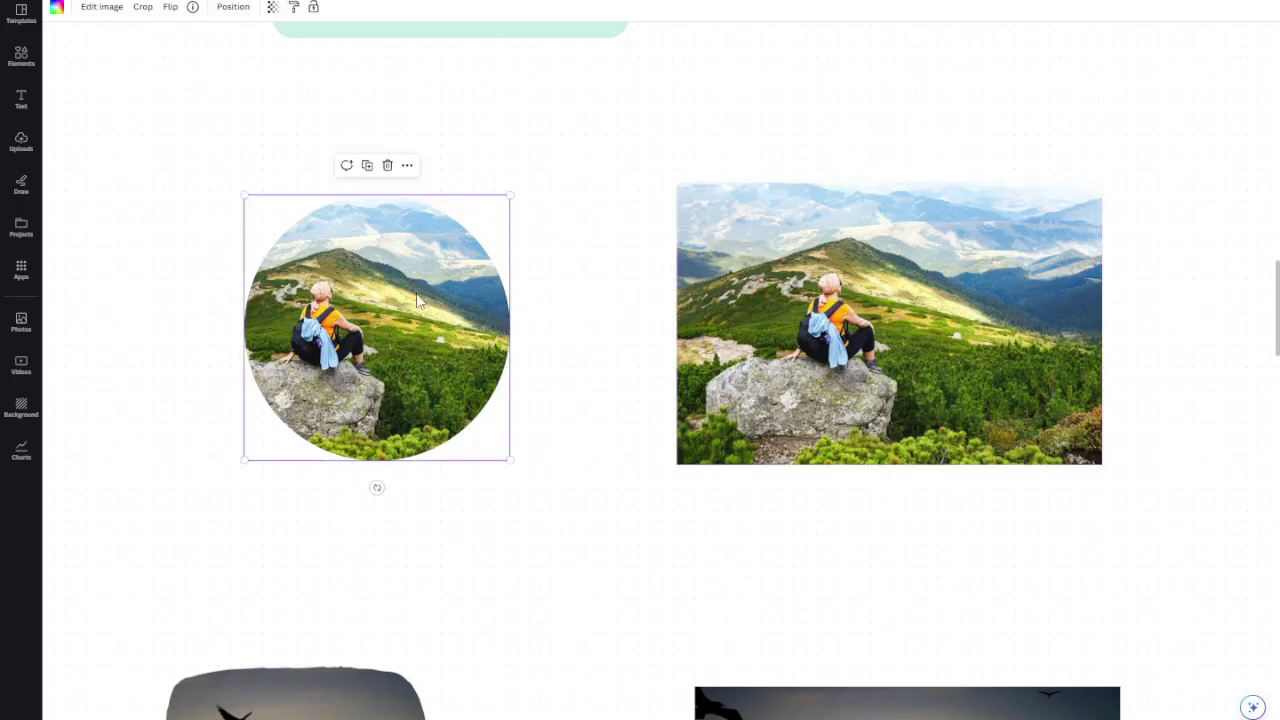
Step: Align the blob-shaped sunset video beneath the circular photo and the rectangular sunset video beneath the rectangular mountain photo
scroll(418, 303, down, 1)
scroll(418, 305, down, 2)
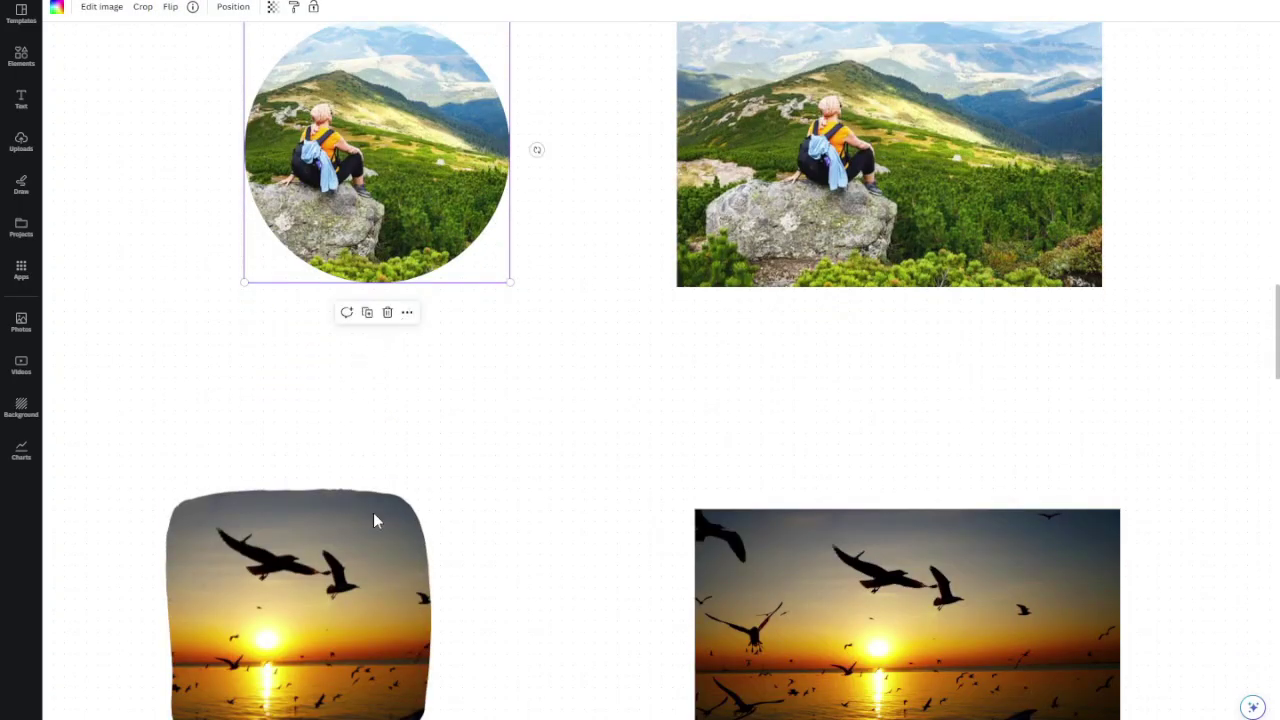
click(373, 594)
drag(373, 594, 452, 594)
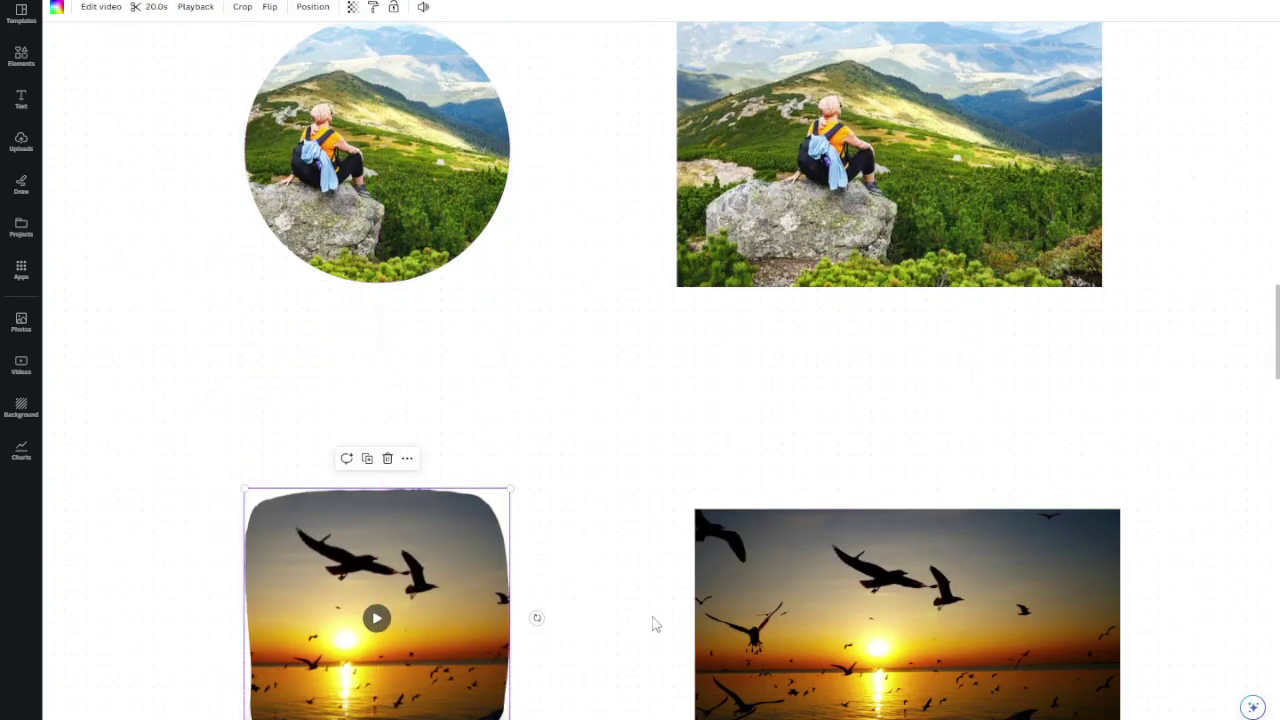
drag(858, 630, 835, 619)
Step: Play the blob-shaped sunset video and compare it with the uncropped rectangular version
scroll(836, 622, down, 3)
scroll(838, 627, down, 1)
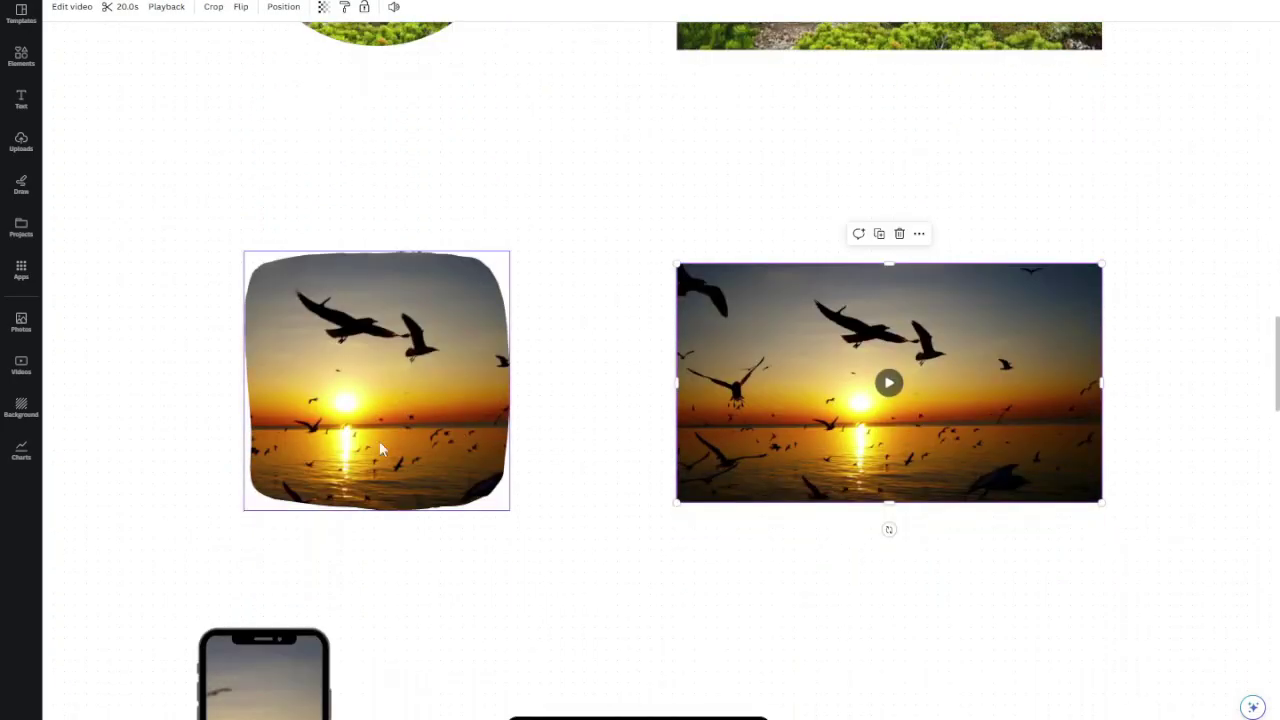
click(396, 380)
click(376, 380)
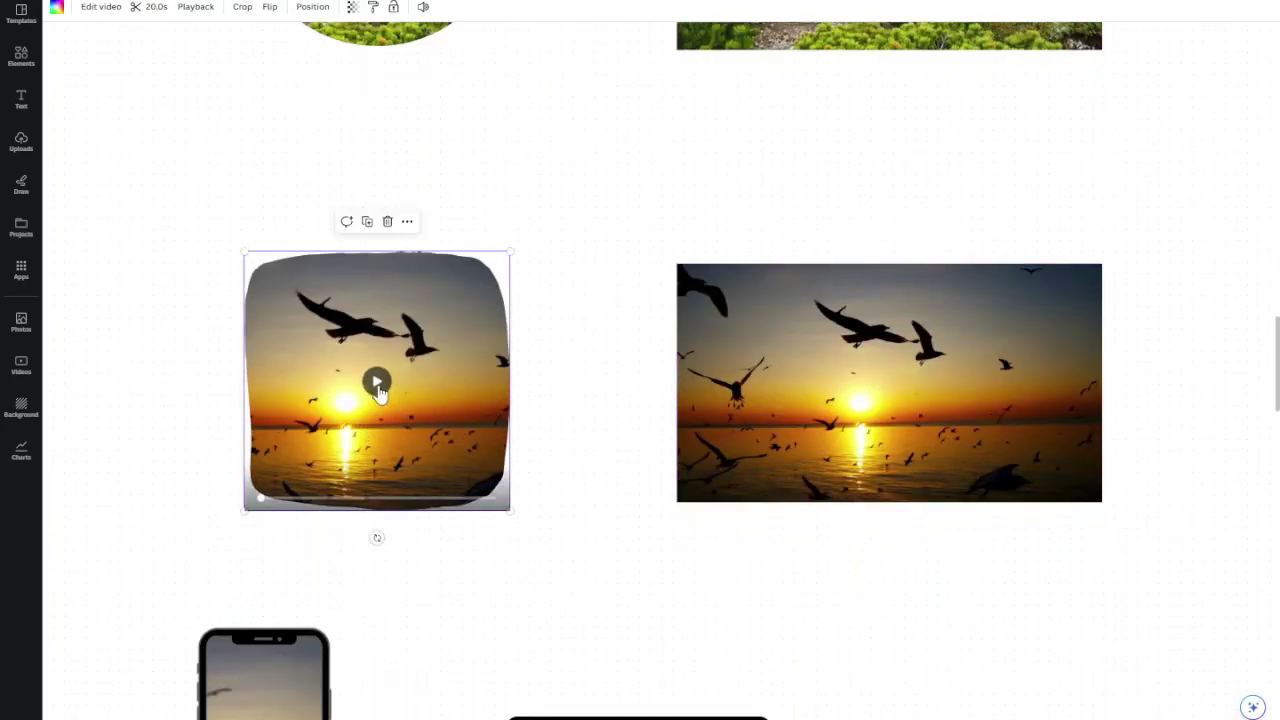
click(470, 591)
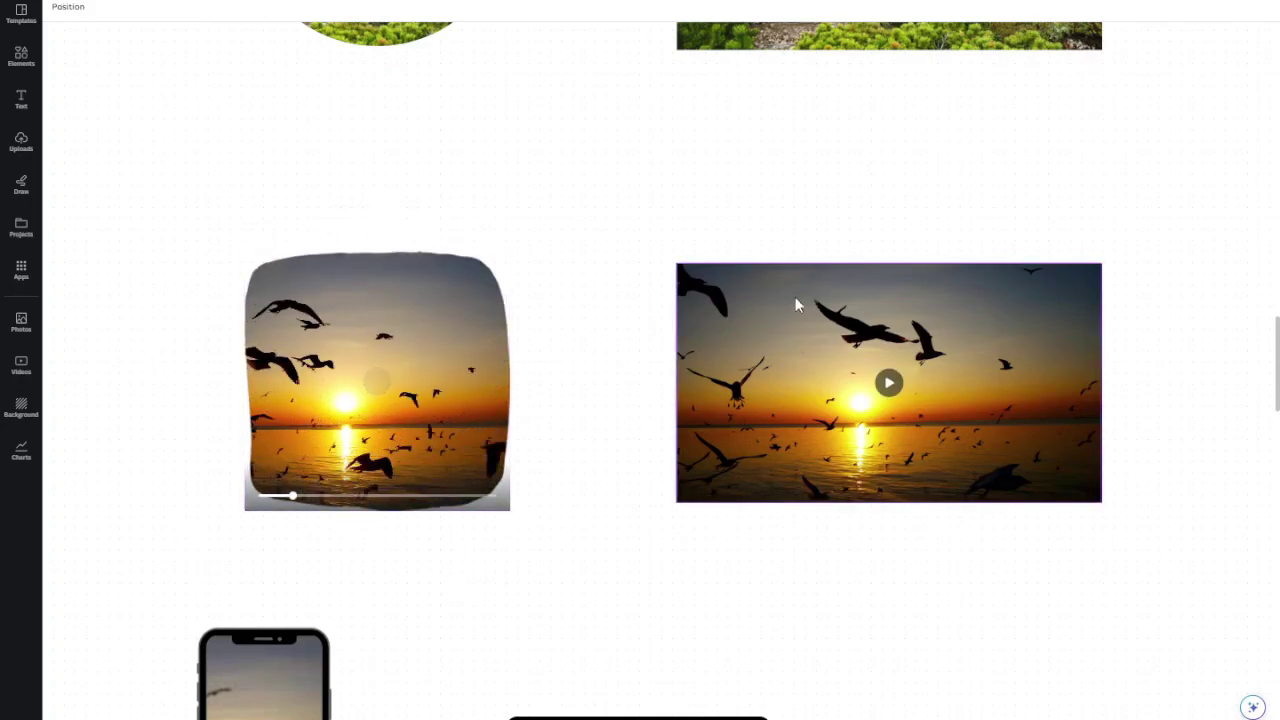
mouse_move(902, 488)
mouse_move(362, 296)
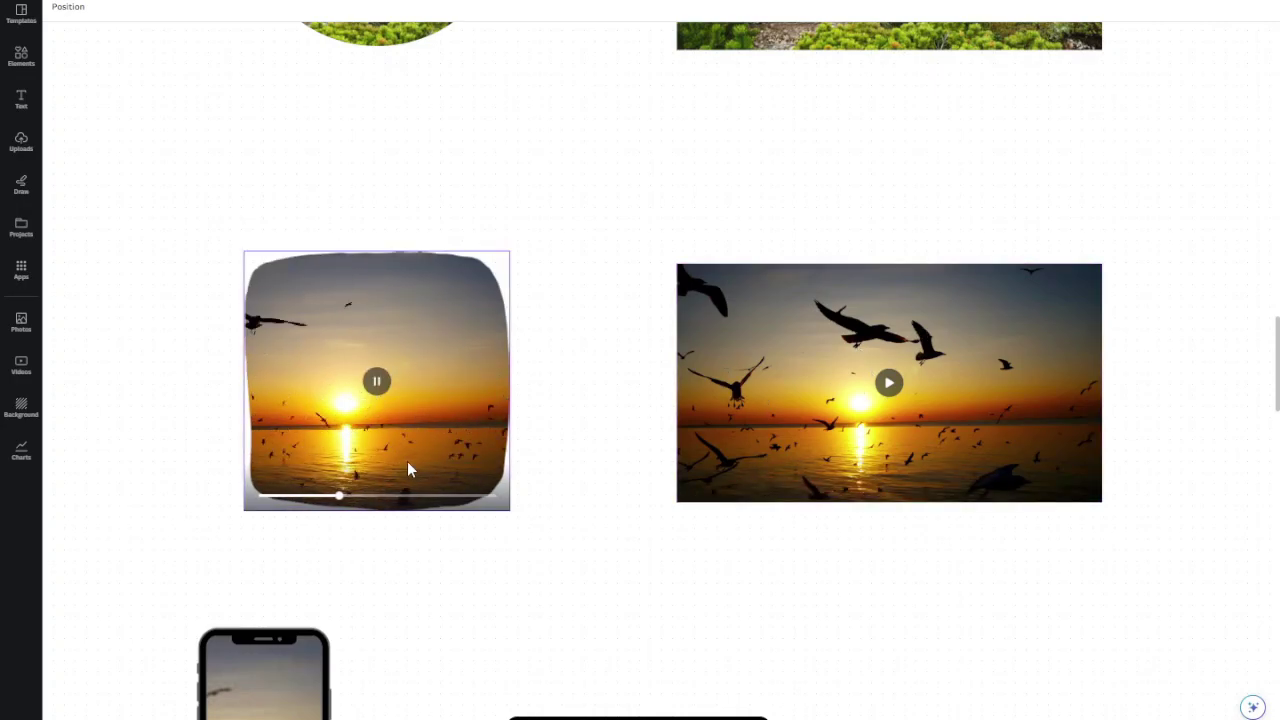
Step: Move the computer mockup photo beneath the rectangular sunset video, and place and enlarge the phone mockup video beneath the blob-shaped one
scroll(409, 446, down, 3)
drag(543, 482, 866, 427)
drag(313, 489, 403, 497)
drag(448, 603, 473, 648)
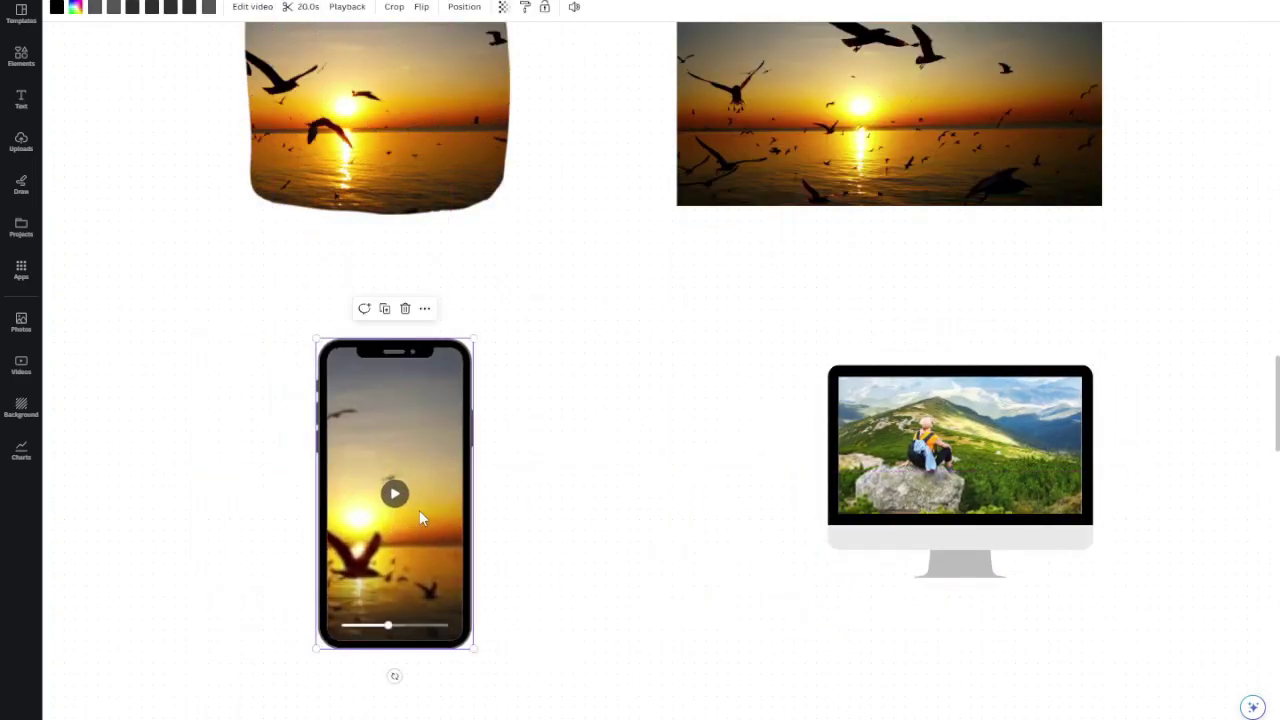
Step: Preview the phone mockup video and shift the computer mockup slightly down toward it, level with the phone
click(398, 505)
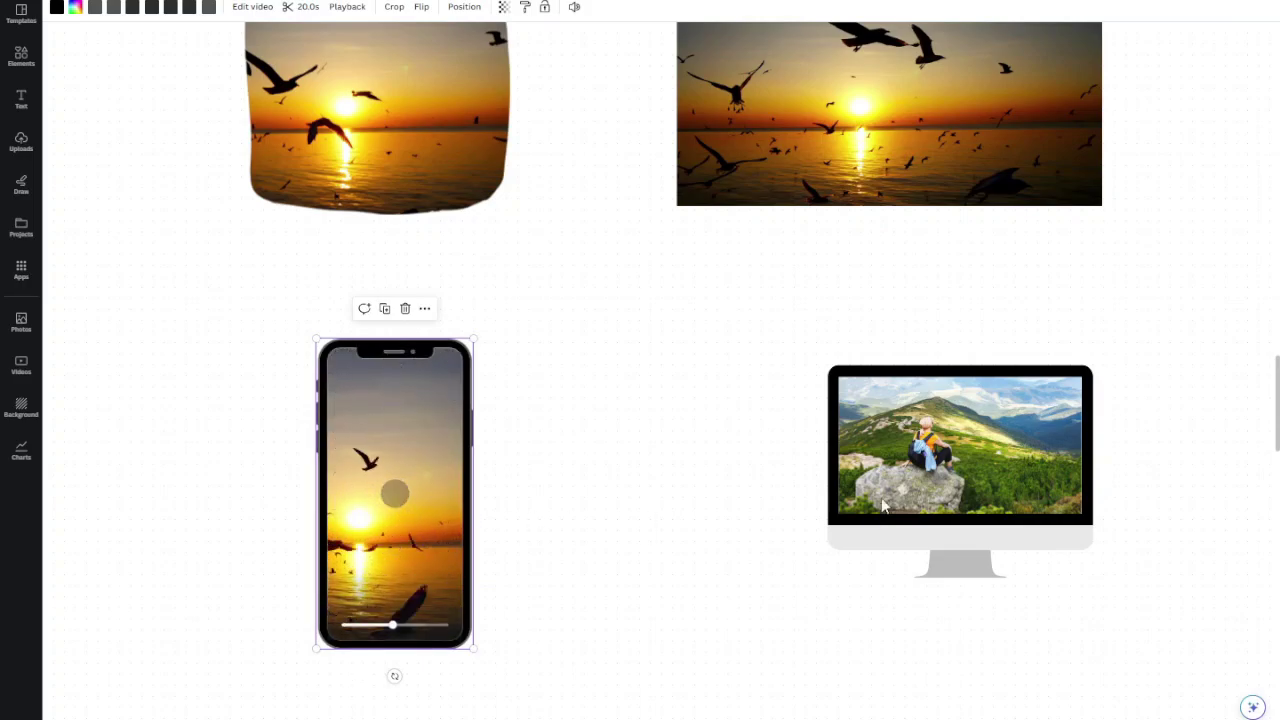
drag(895, 428, 849, 468)
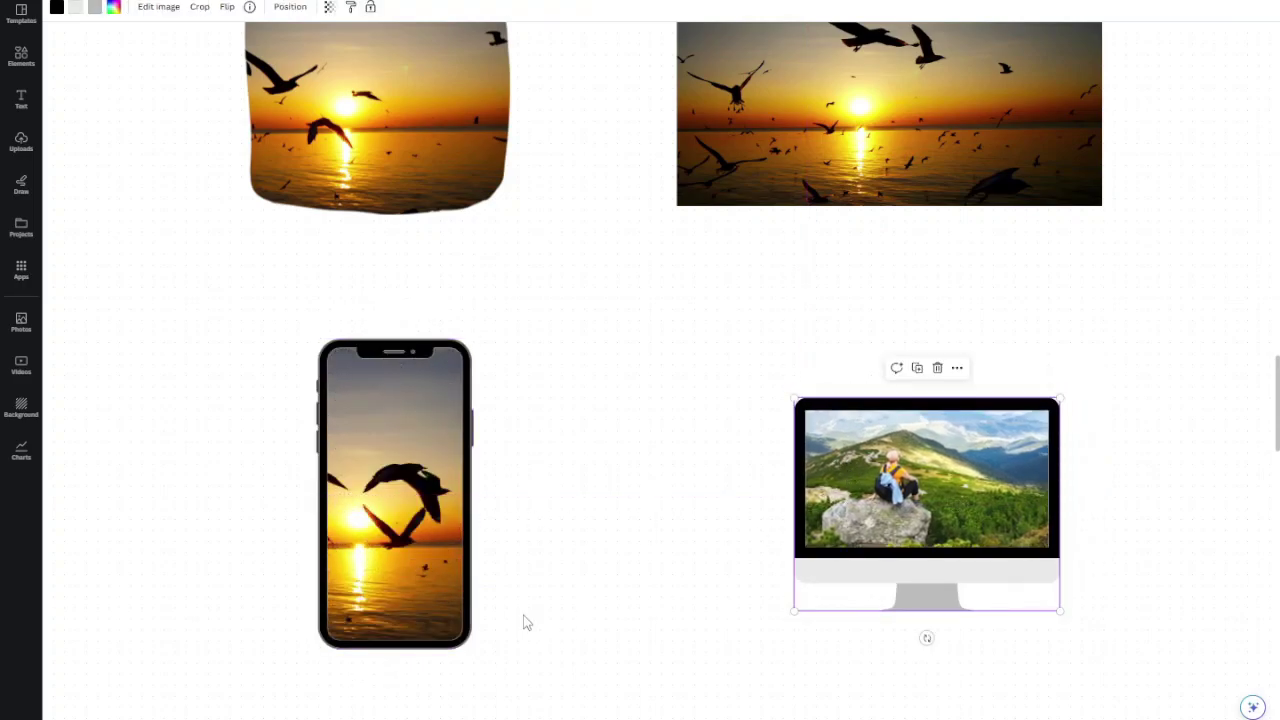
click(417, 534)
click(395, 496)
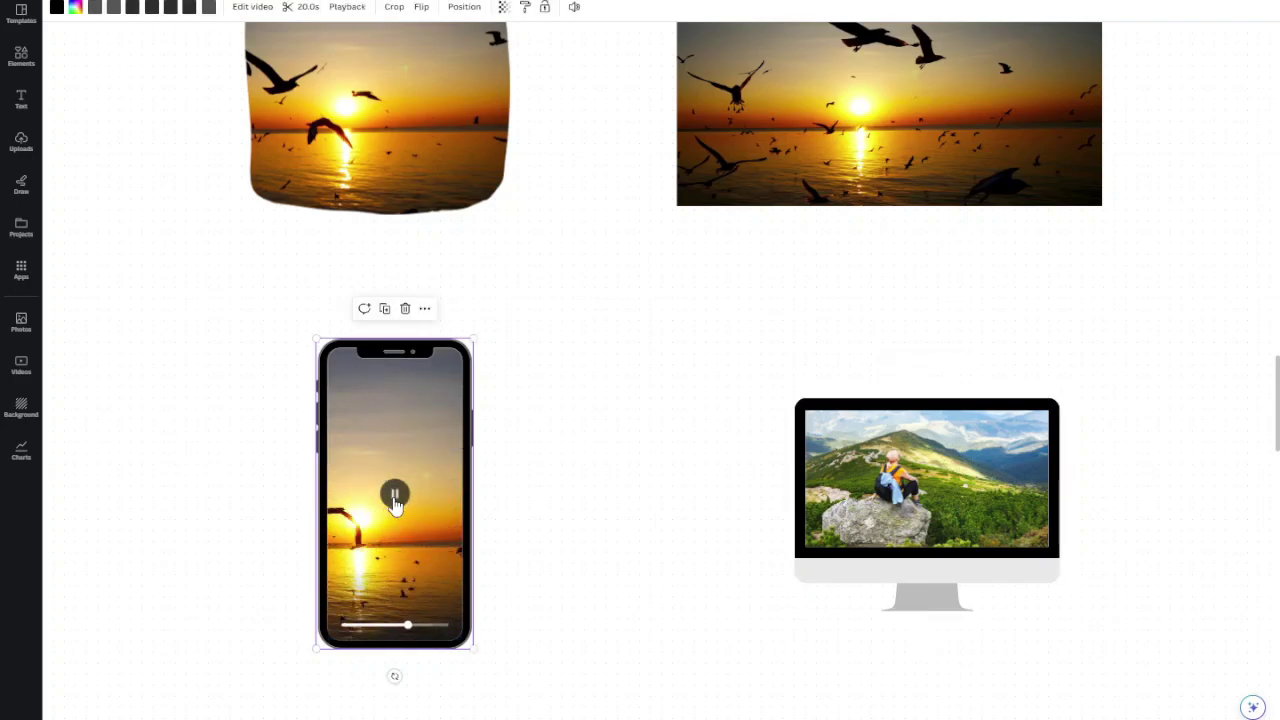
Step: Place the number 8 video frame beneath the computer mockup and the letter A photo frame beneath the phone mockup
scroll(395, 505, down, 5)
drag(631, 470, 940, 449)
drag(348, 531, 484, 575)
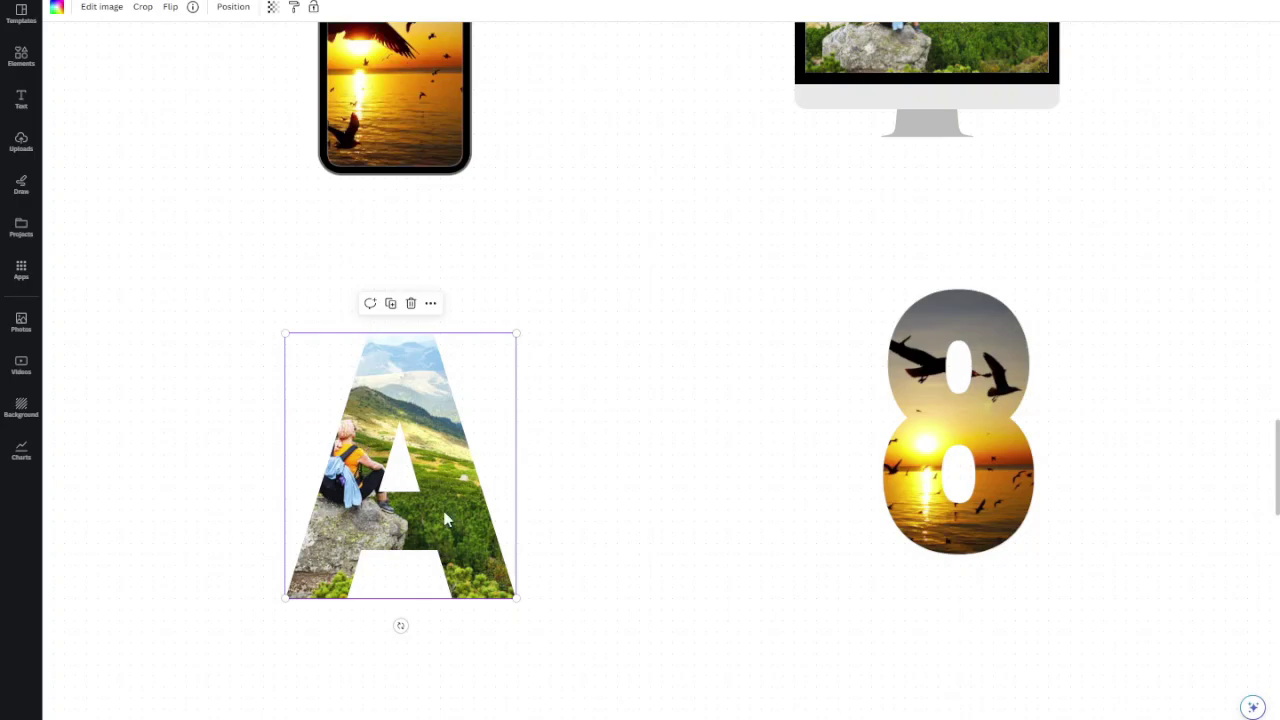
Step: Play the number 8 video and lower its frame so it lines up with the letter A frame
click(957, 436)
click(957, 422)
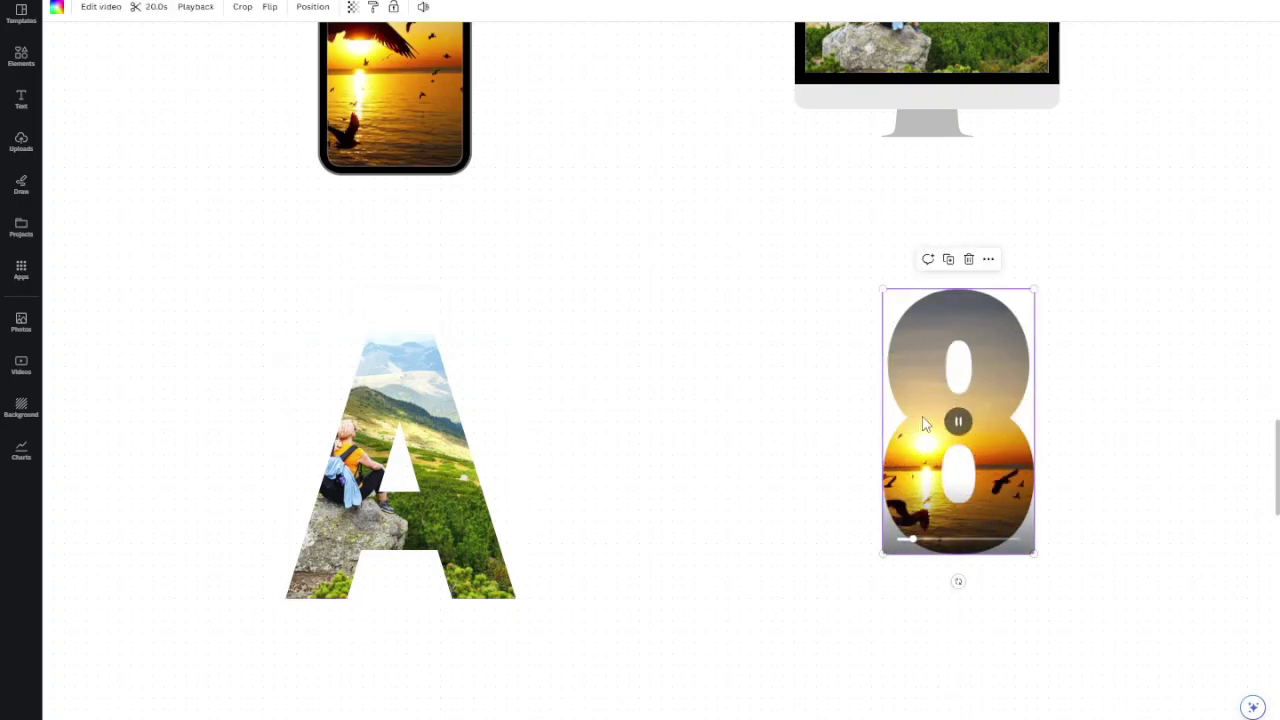
drag(924, 424, 930, 468)
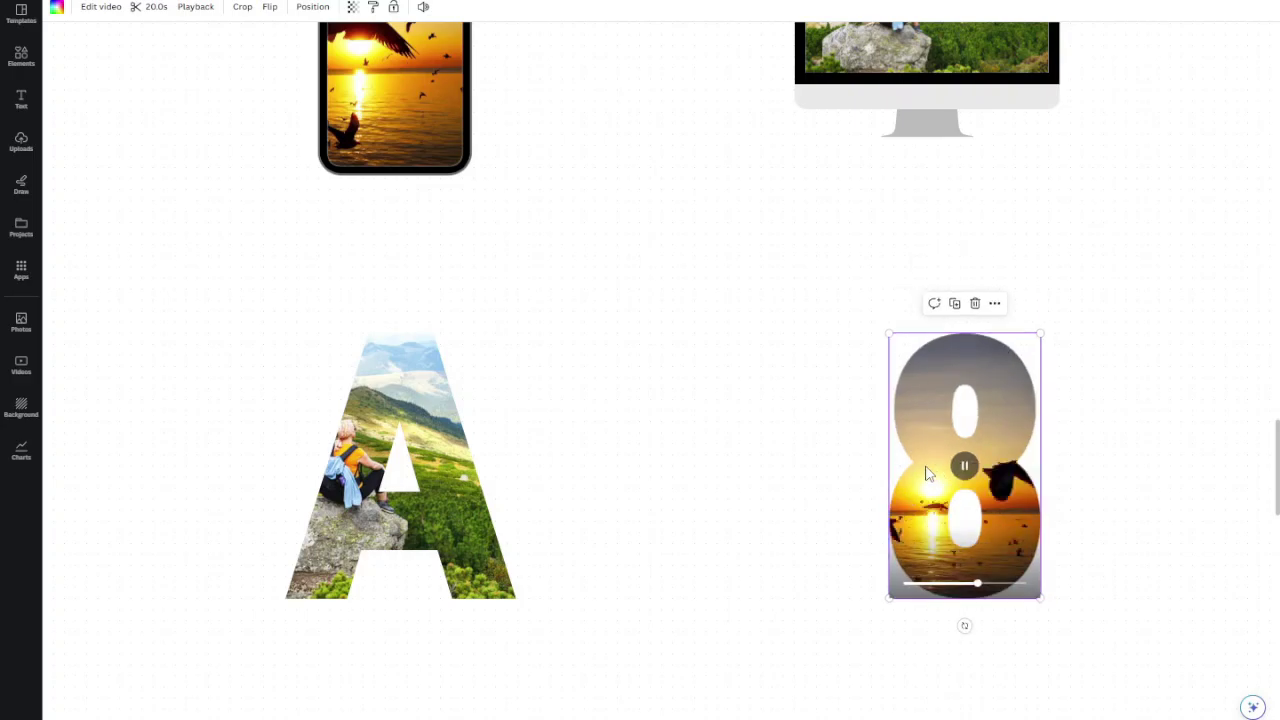
Step: Place the heart-shaped photo frame beneath the number 8 and the three-circle frame beneath the letter A
scroll(752, 473, down, 5)
scroll(752, 473, down, 1)
click(749, 473)
drag(749, 473, 983, 319)
drag(430, 587, 529, 414)
Step: Preview the individual photo and videos inside the three-circle frame, and inspect the heart-shaped photo frame
click(472, 420)
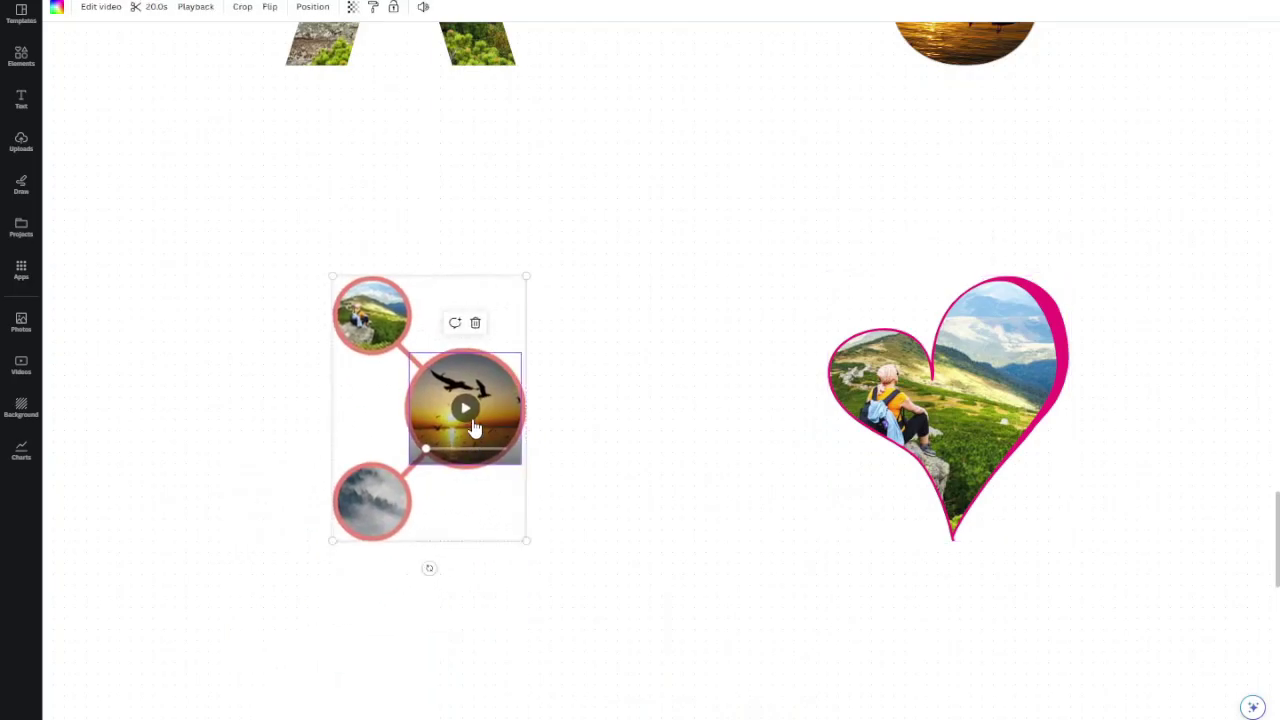
click(372, 510)
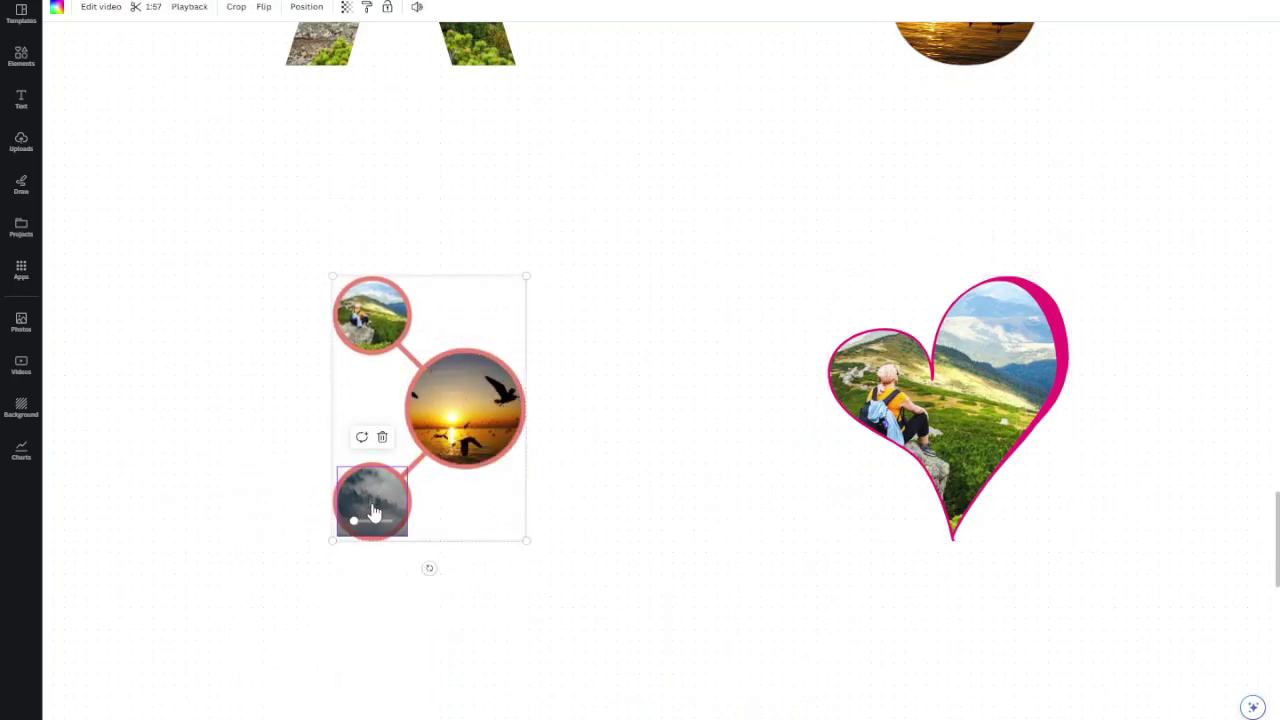
click(399, 336)
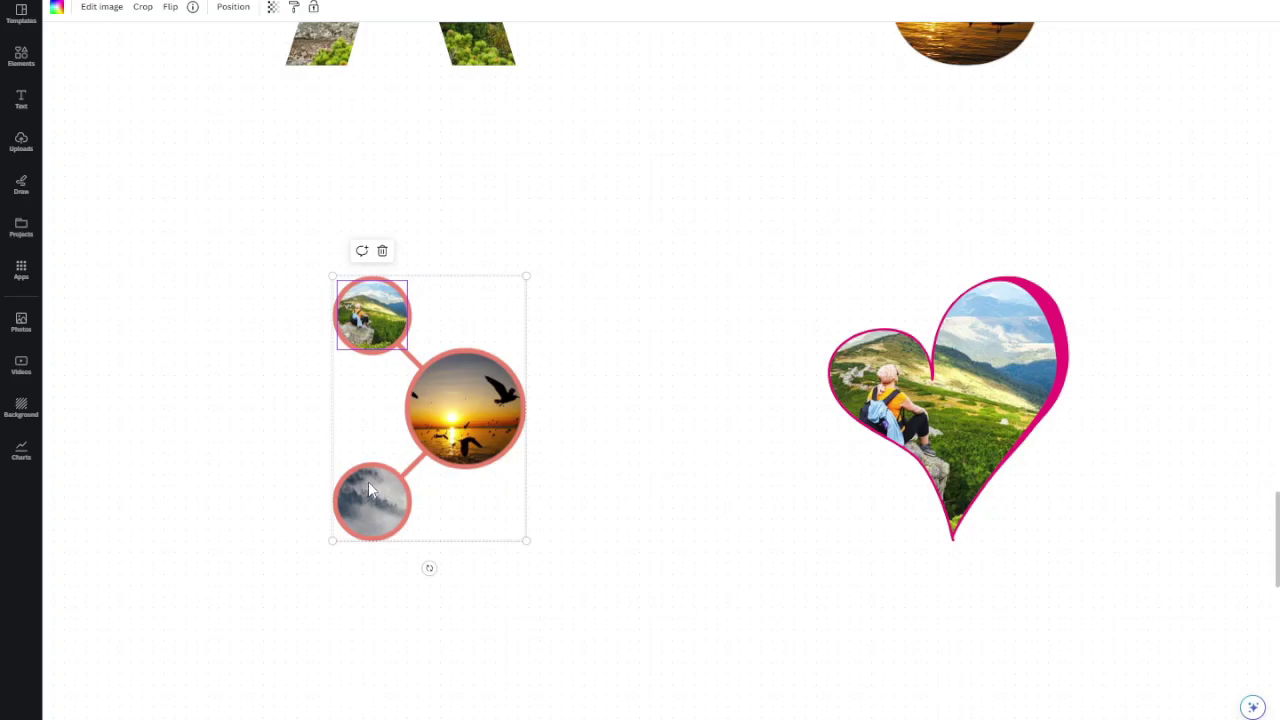
click(605, 412)
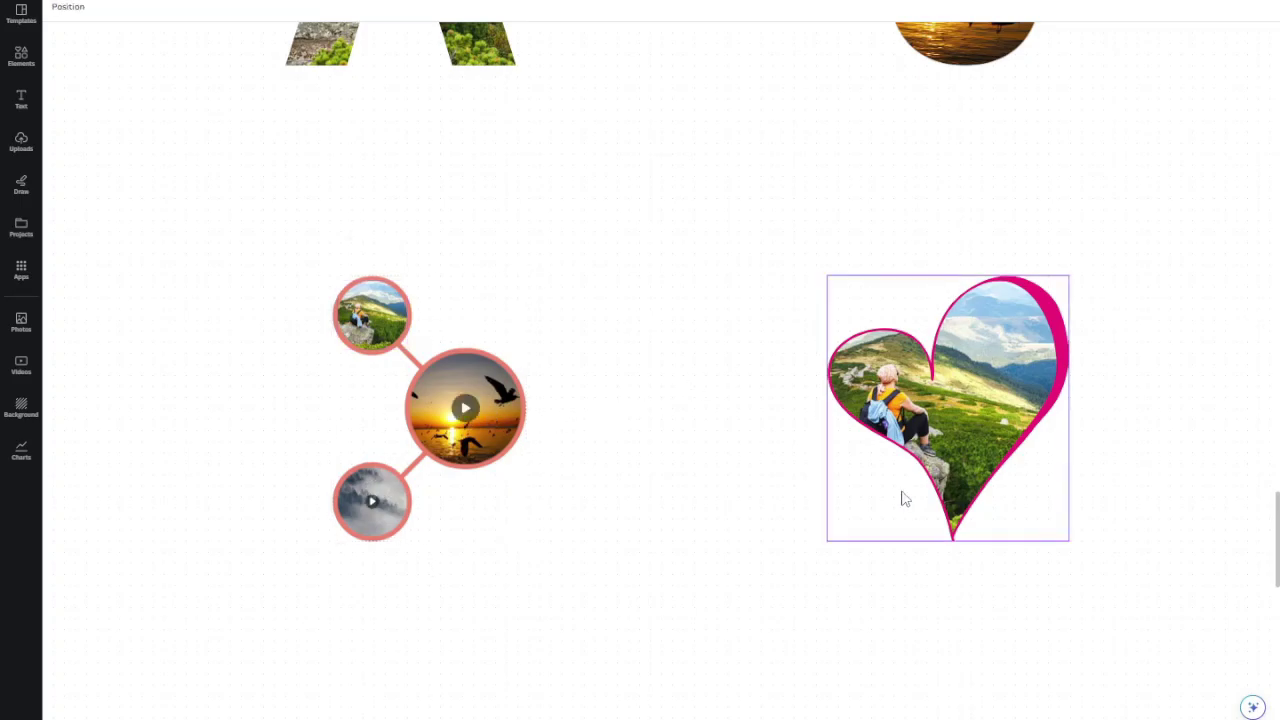
click(917, 377)
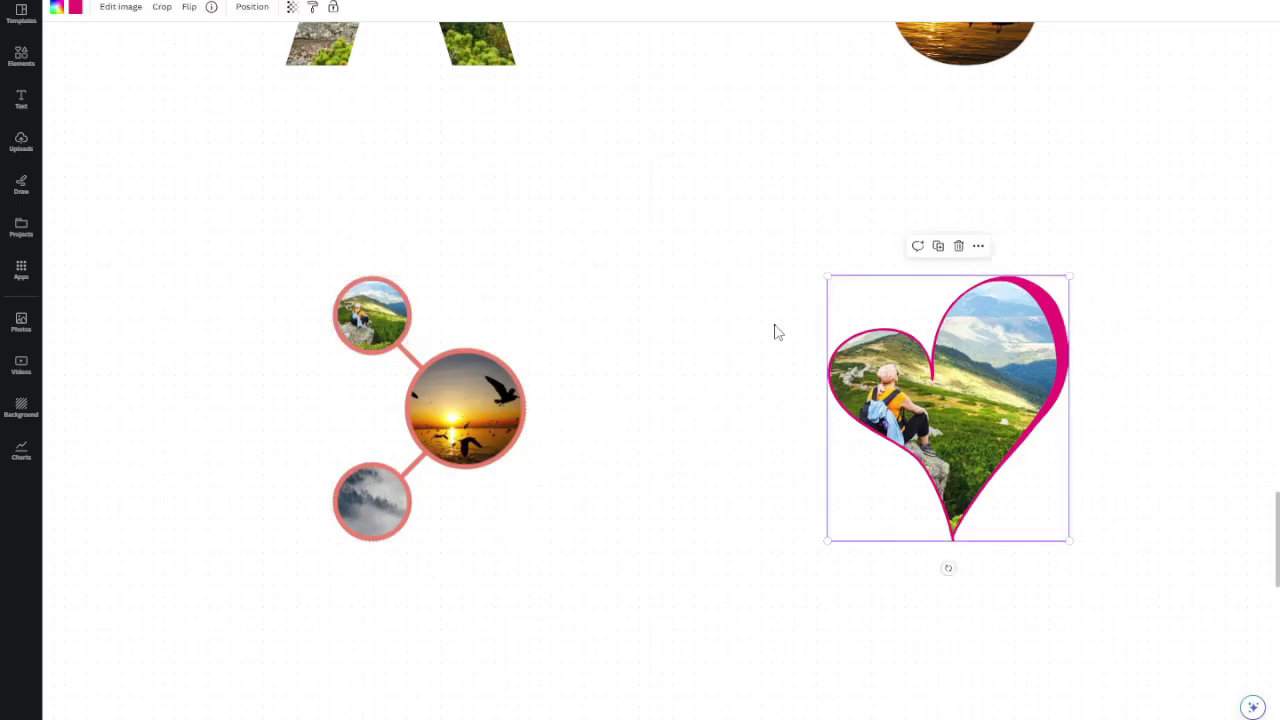
click(776, 340)
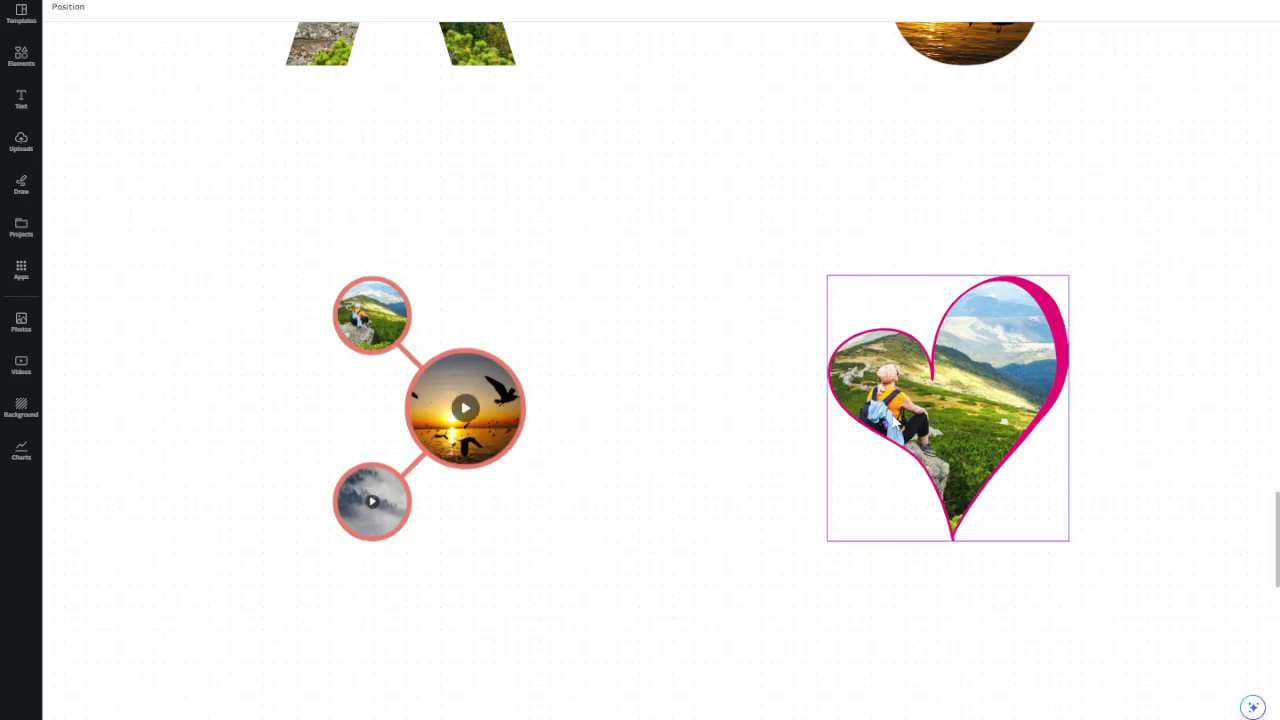
scroll(912, 408, down, 5)
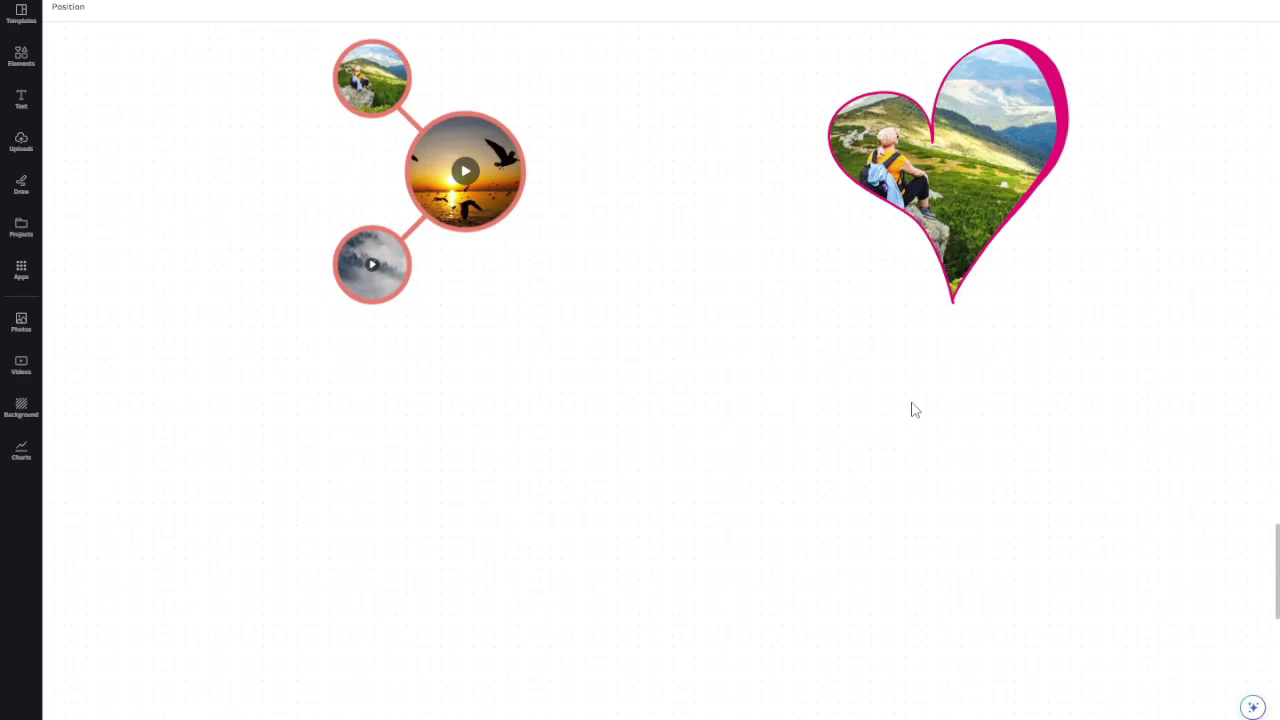
scroll(912, 408, up, 10)
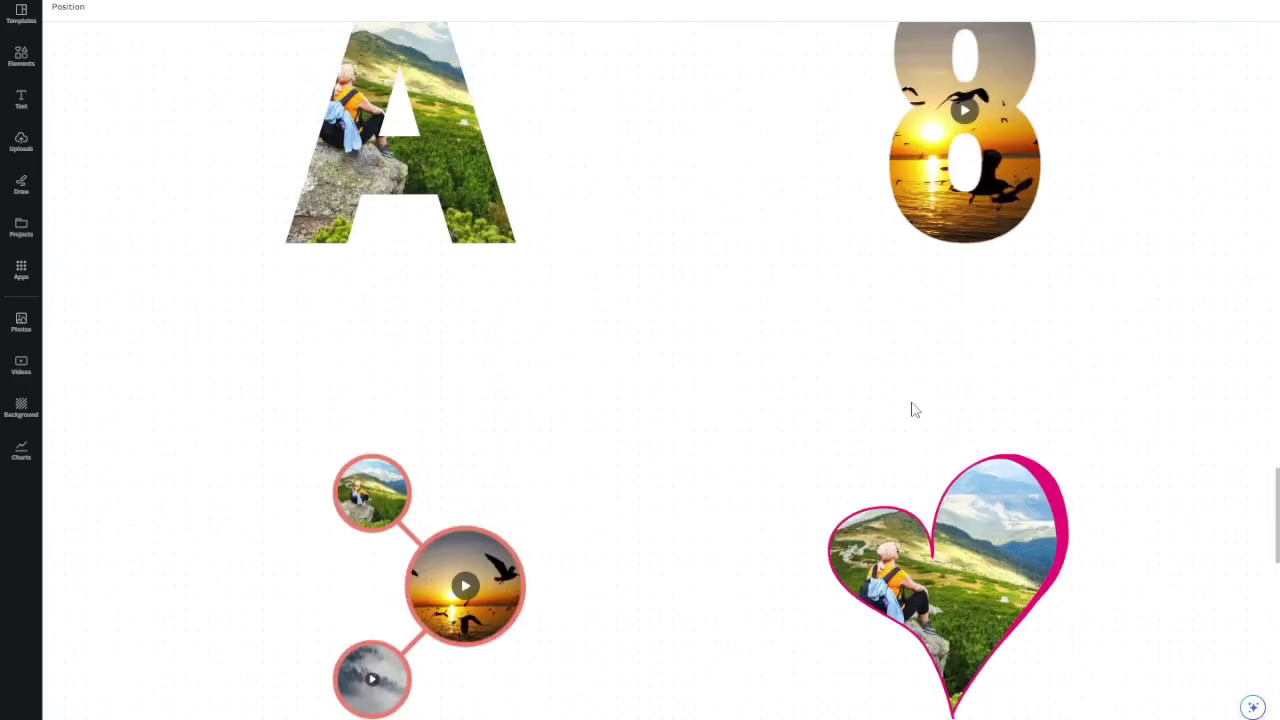
scroll(912, 408, up, 13)
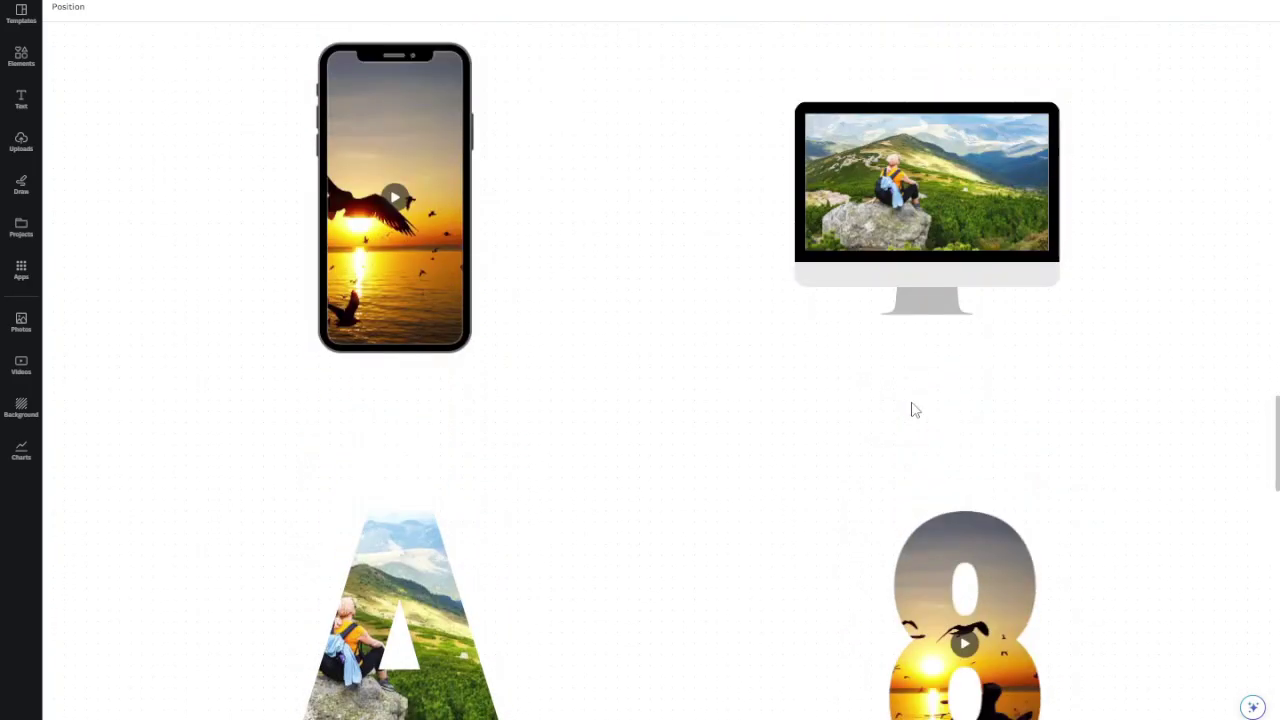
scroll(911, 401, up, 20)
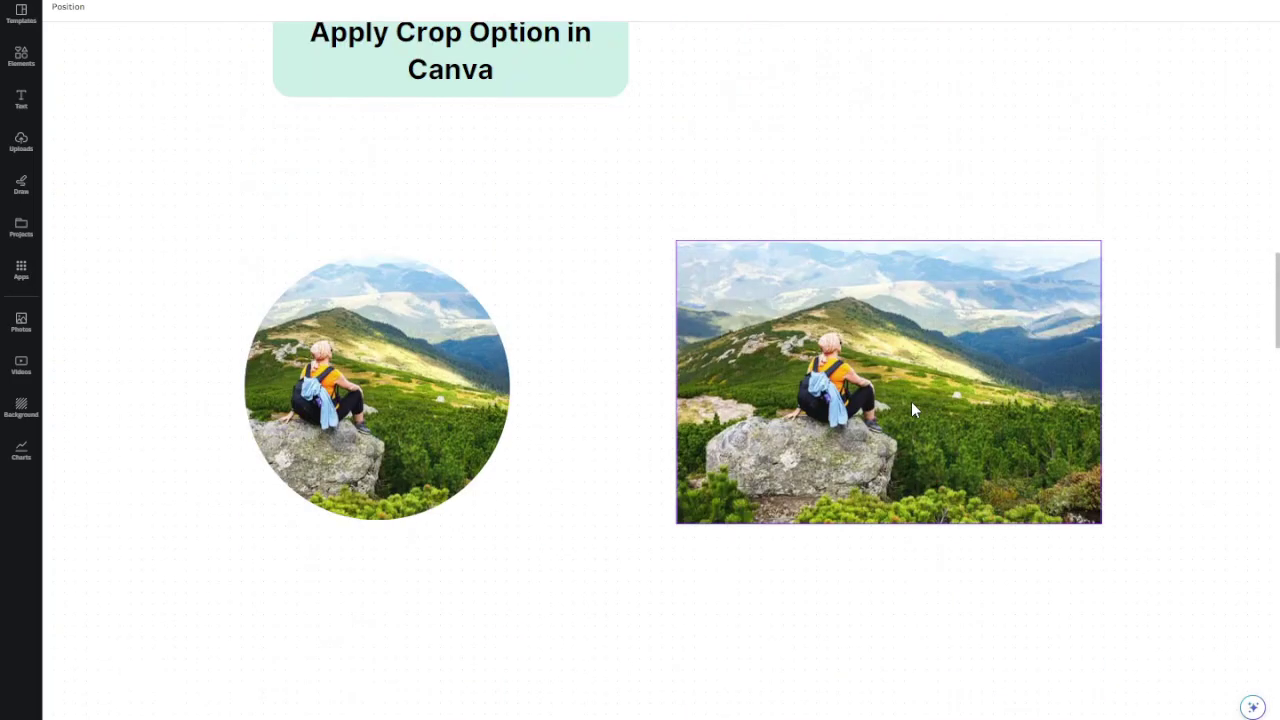
scroll(911, 408, up, 8)
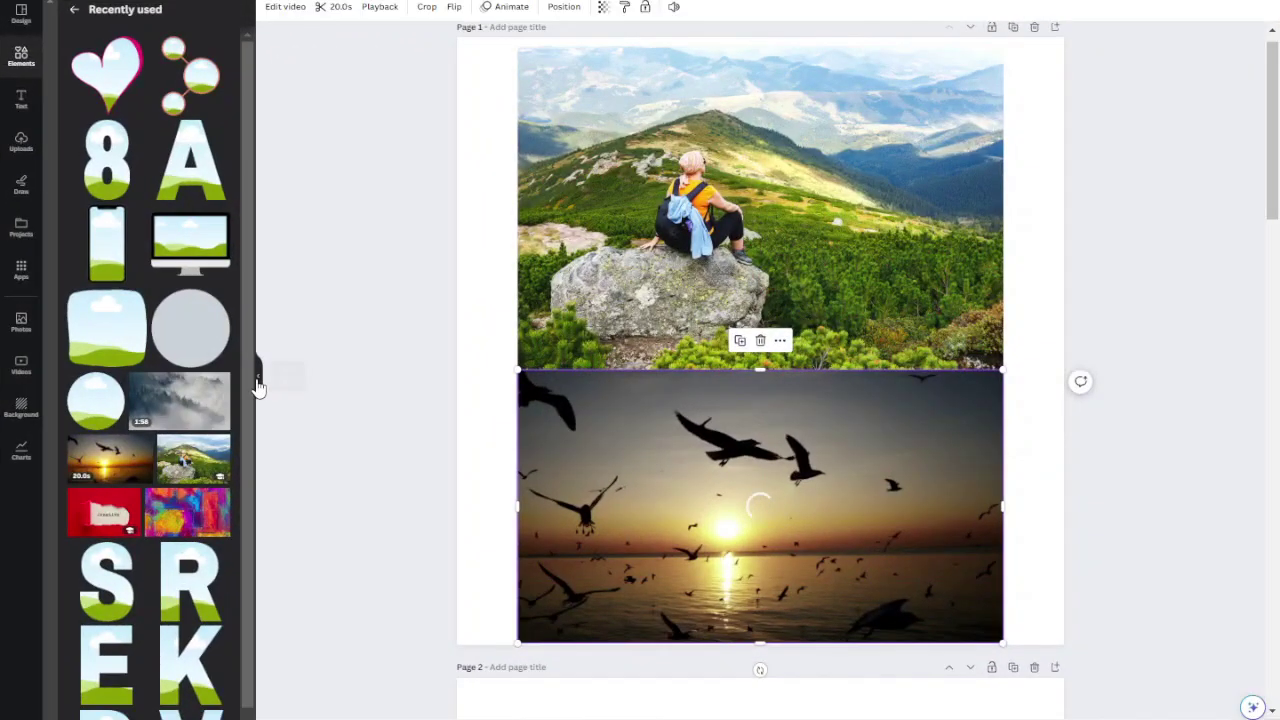
Step: Hide the recently used elements and duplicate page 1 containing the mountain photo and sunset video
click(257, 371)
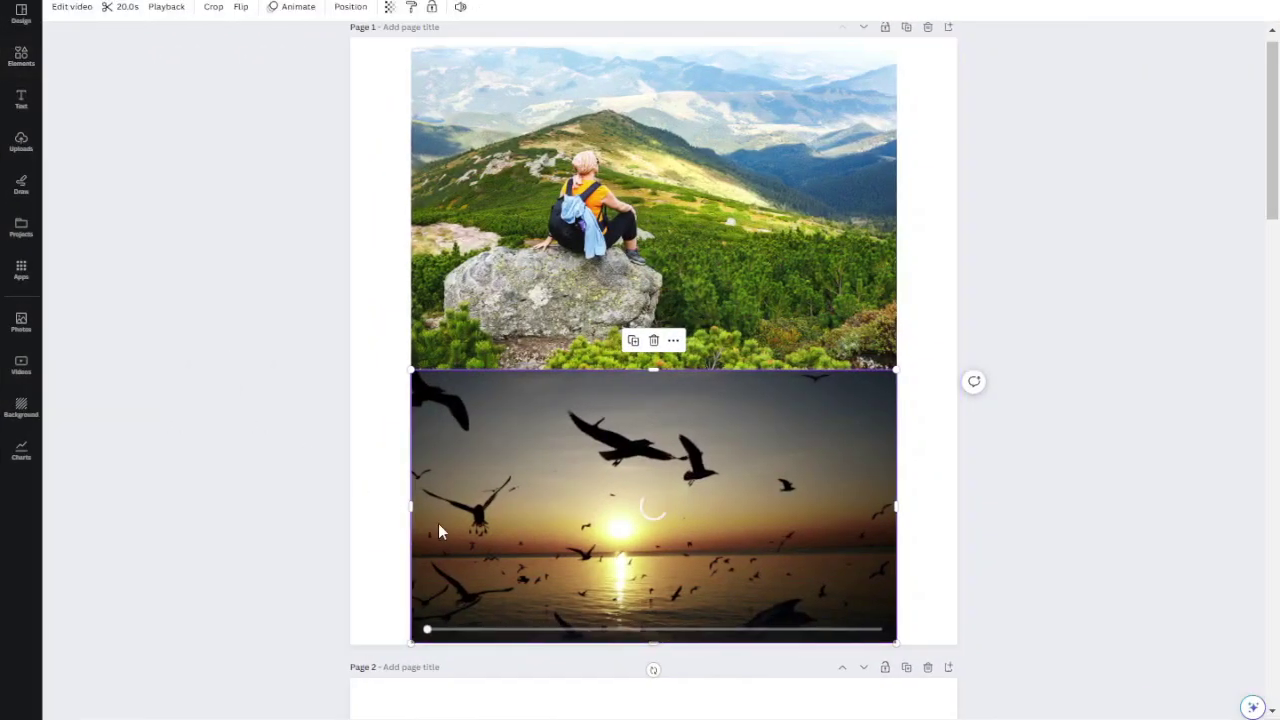
click(380, 498)
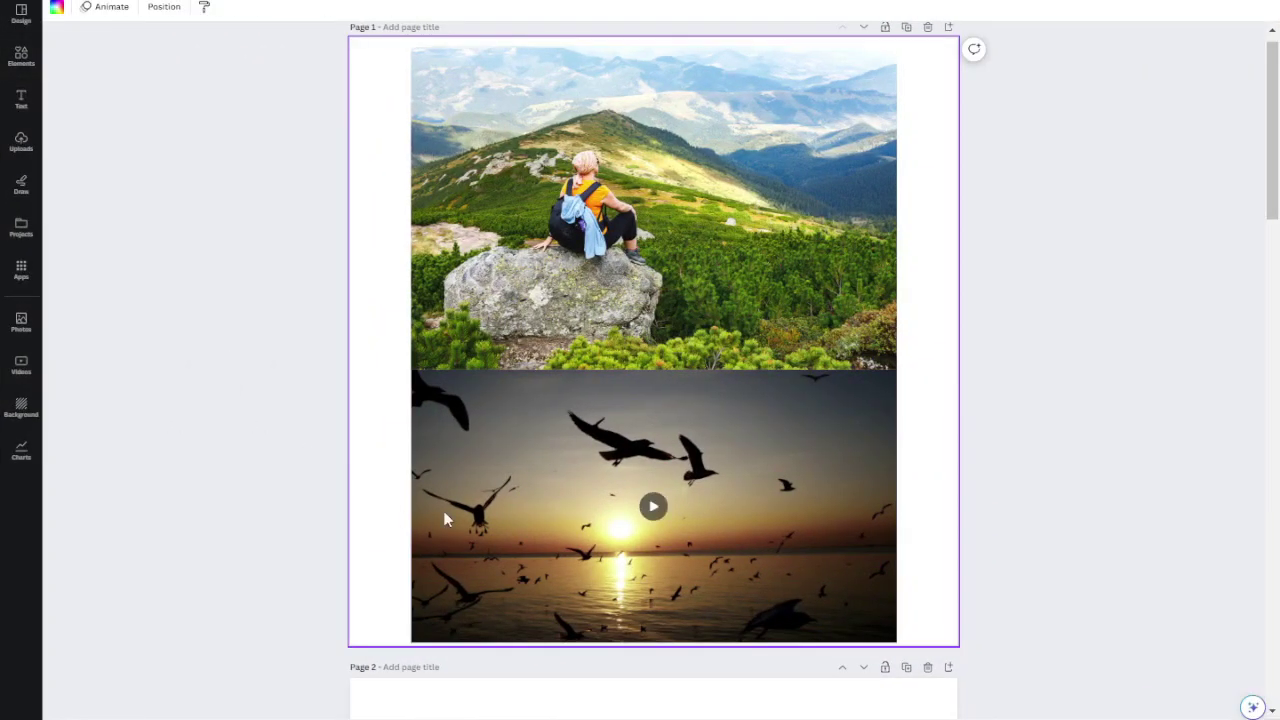
scroll(650, 508, down, 5)
click(647, 503)
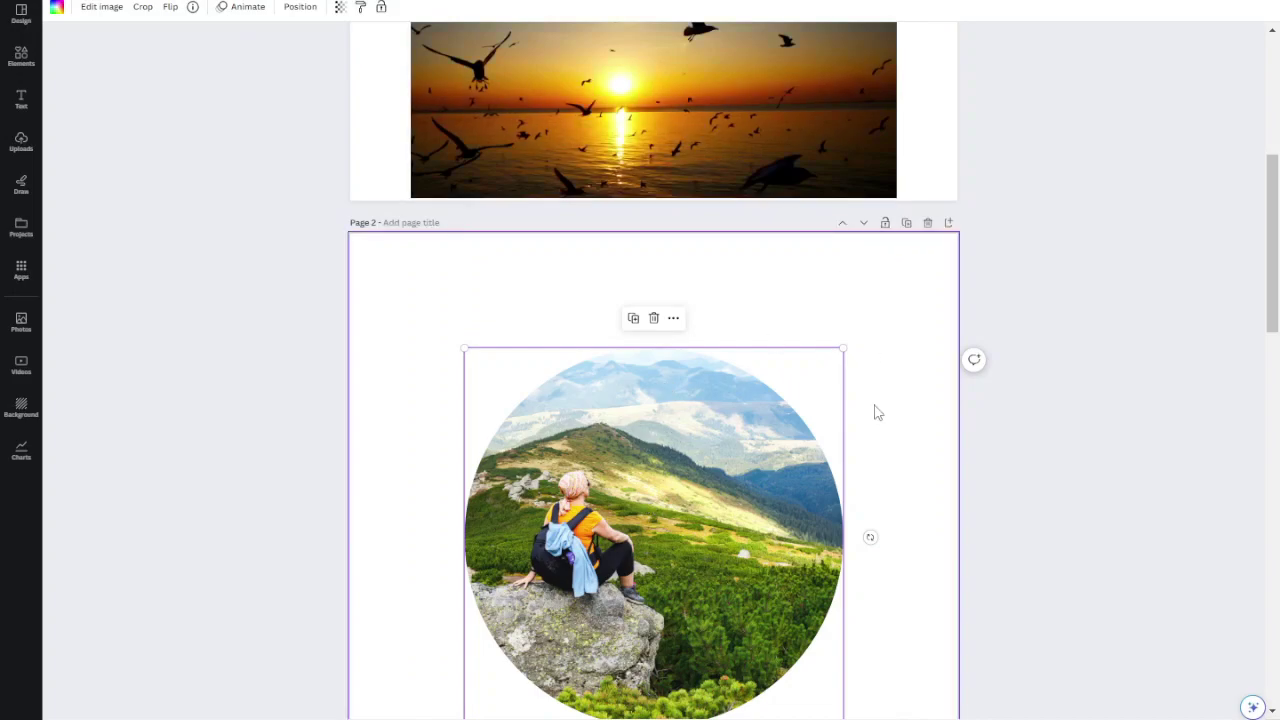
key(ctrl+z)
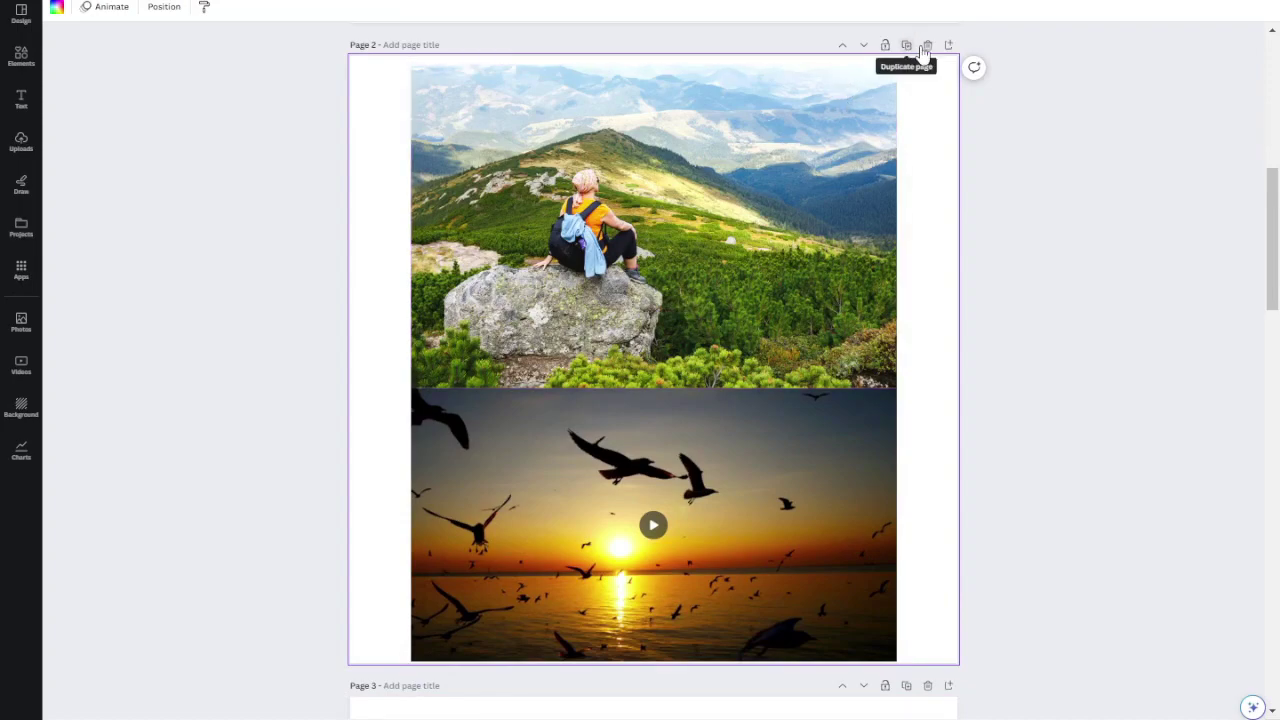
Step: Clear the photo and video from page 2 and place a slightly enlarged circle frame in its middle
key(ctrl+z)
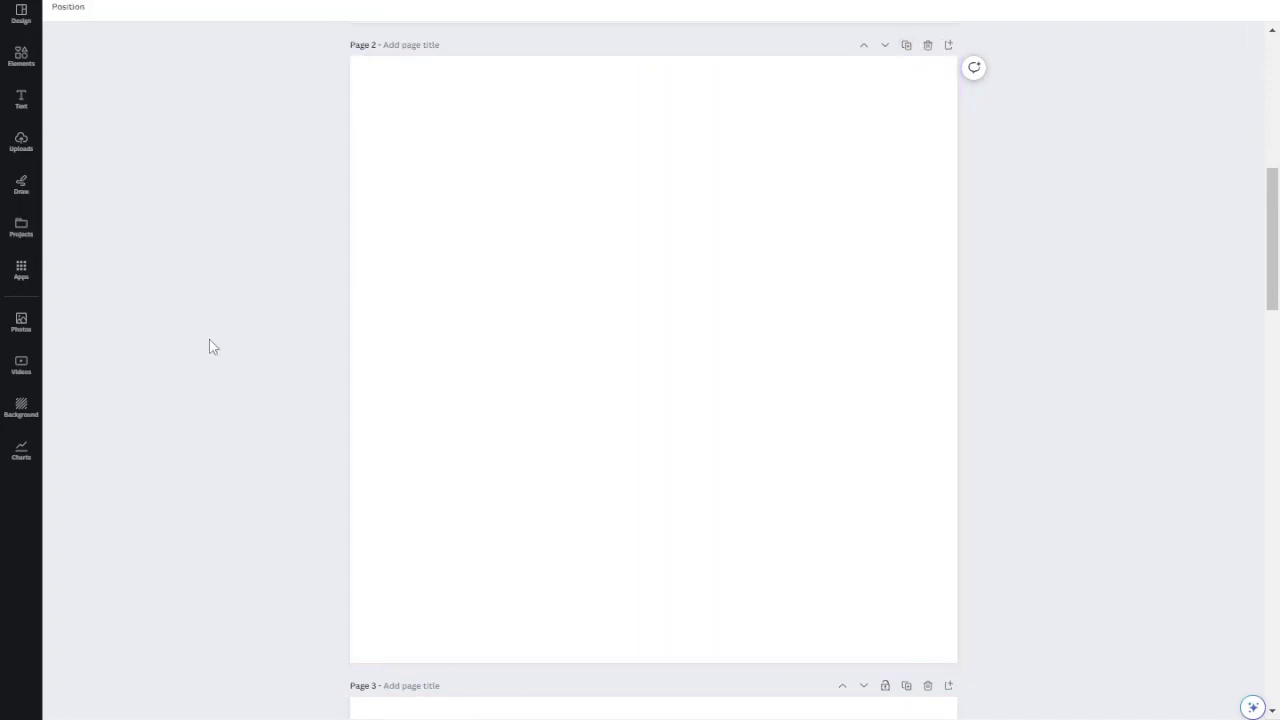
click(28, 72)
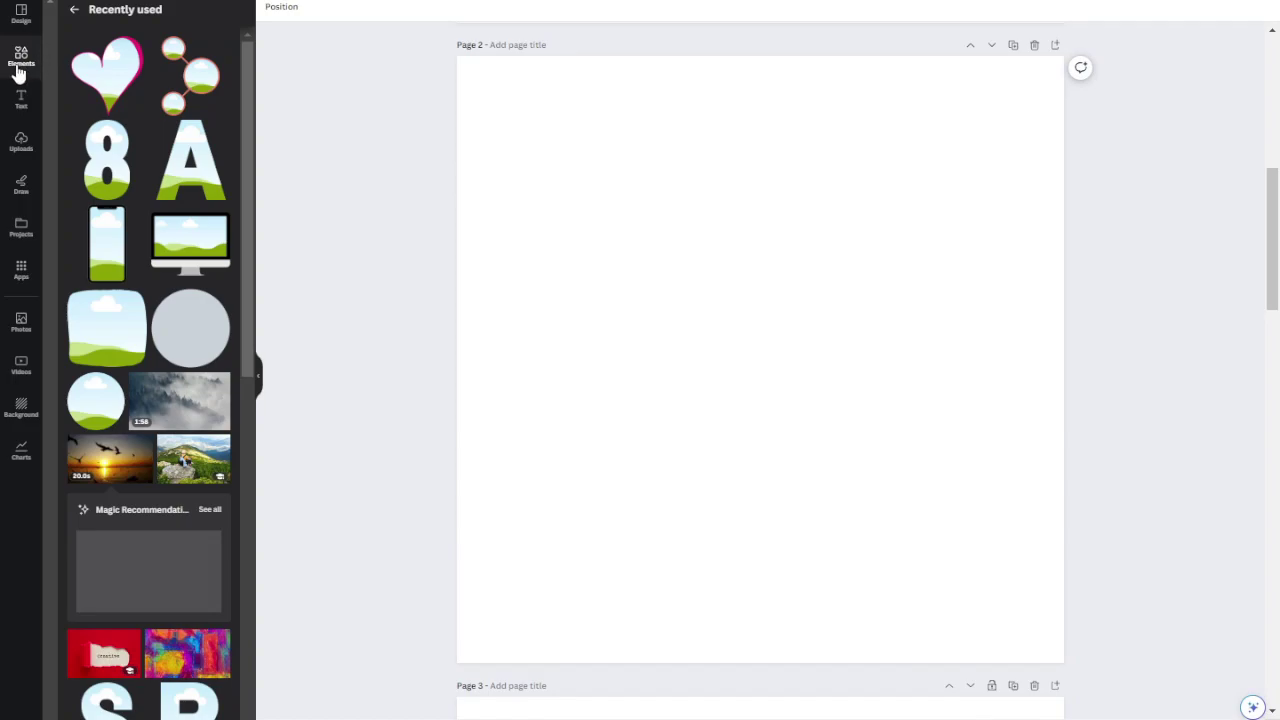
click(18, 72)
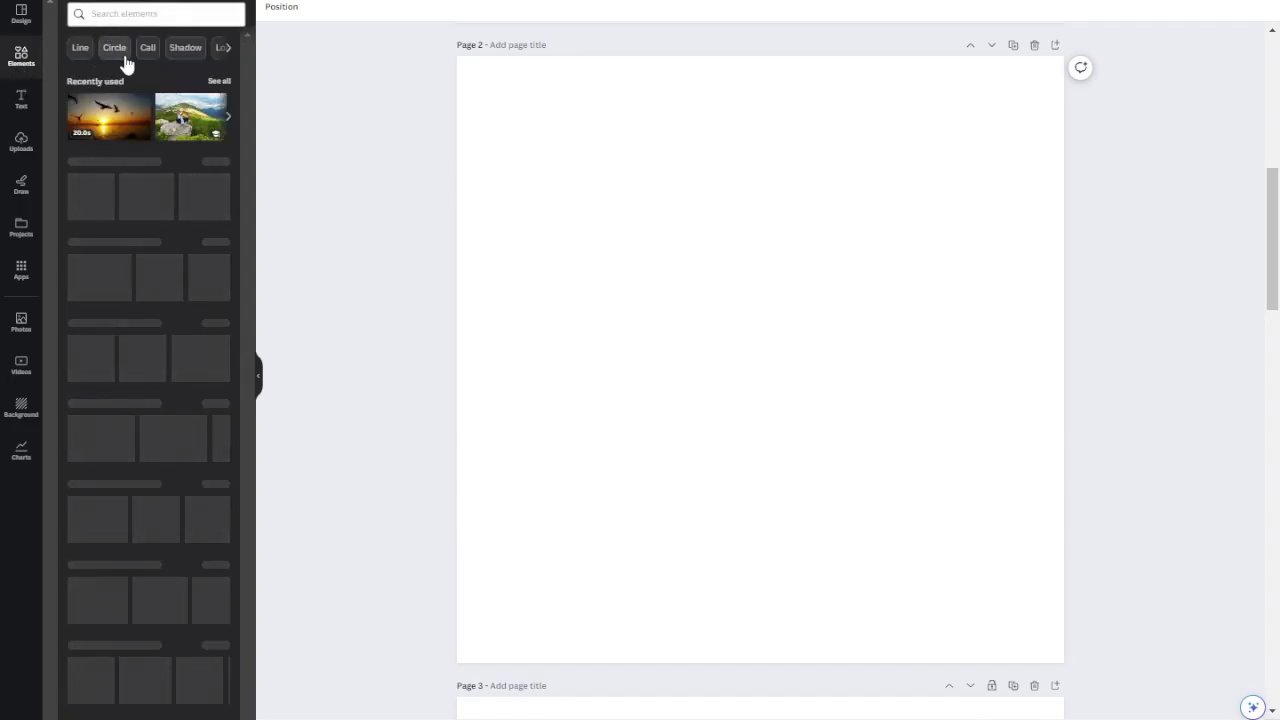
scroll(130, 170, down, 10)
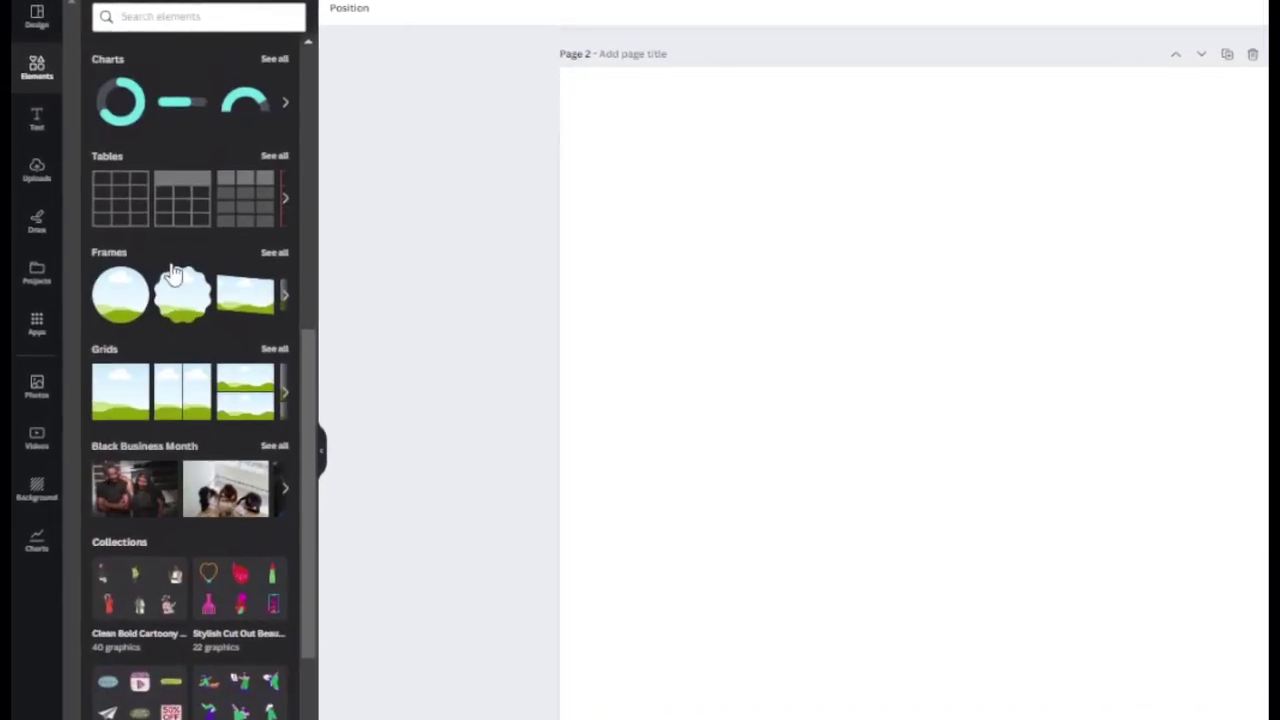
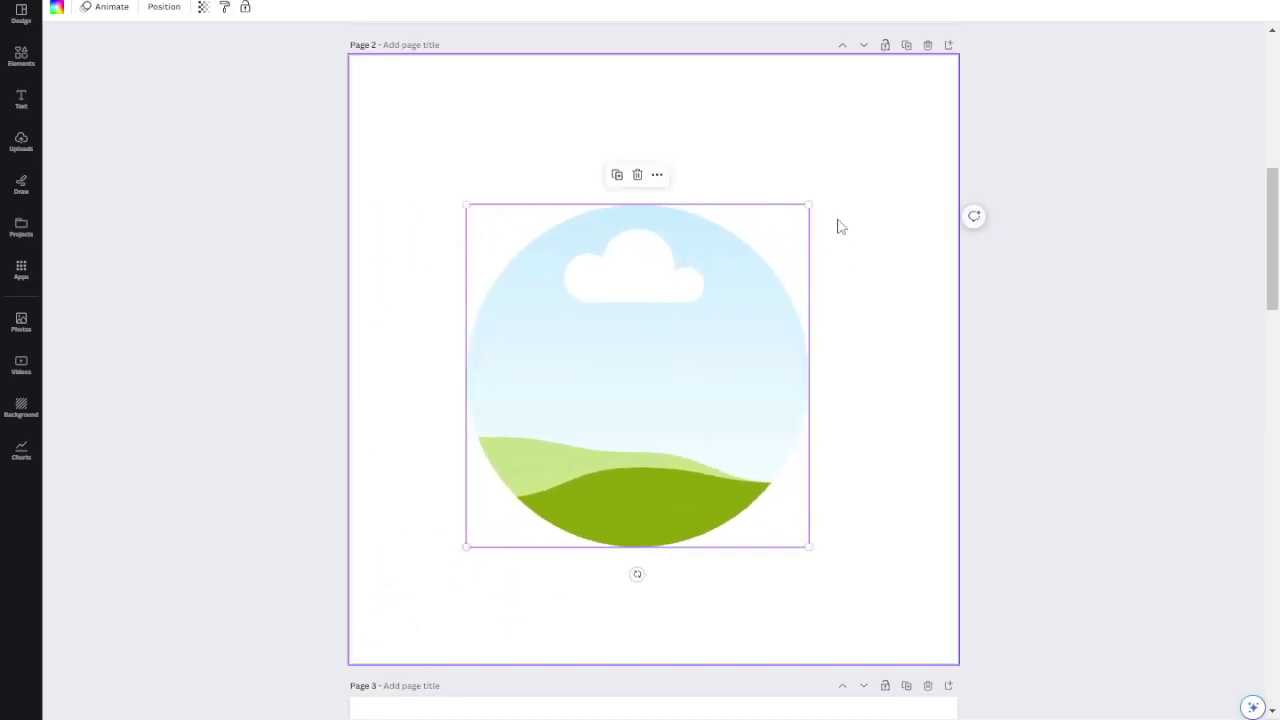
drag(808, 204, 834, 179)
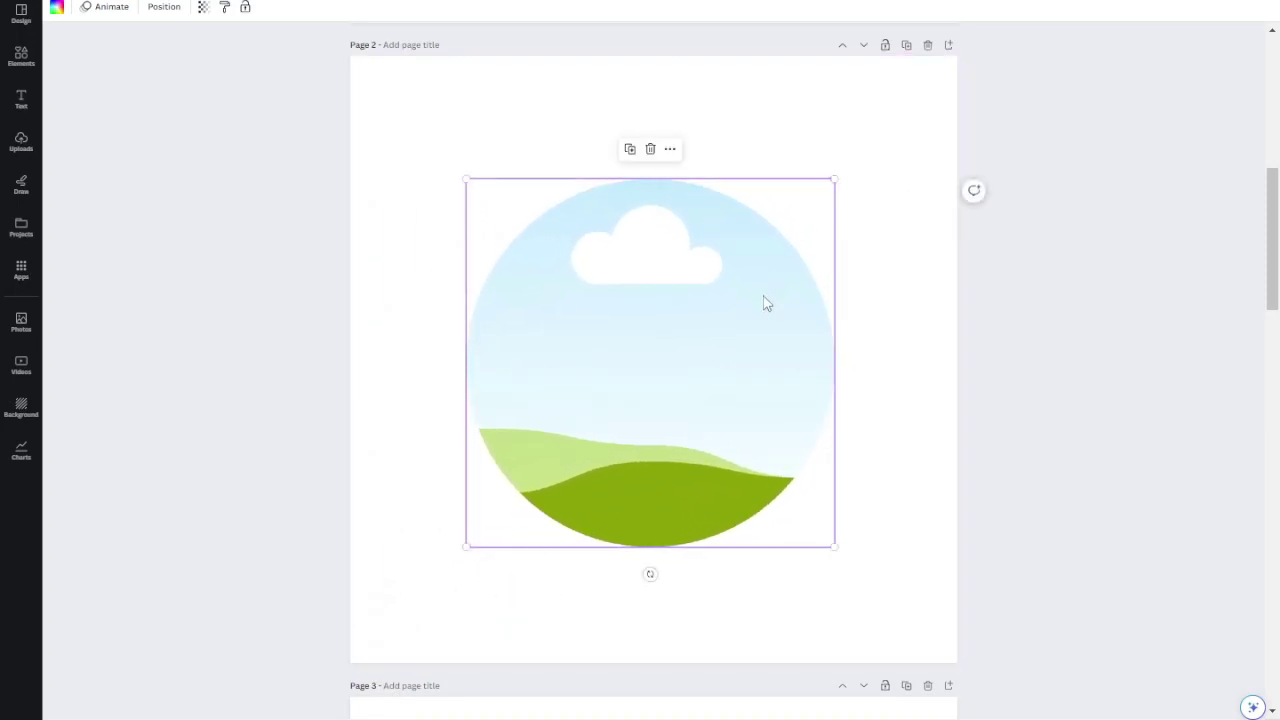
click(730, 124)
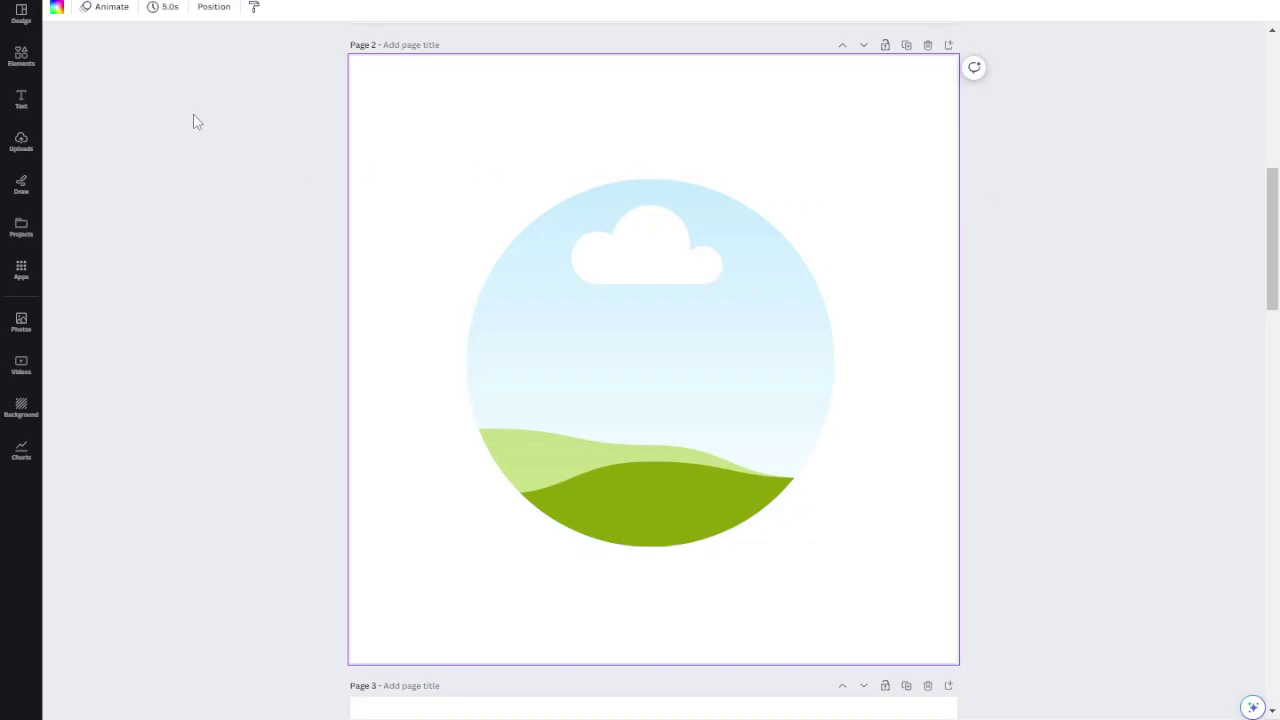
Step: Add the recently used mountain photo to page 2 and drop it into the circle frame
click(21, 56)
click(21, 62)
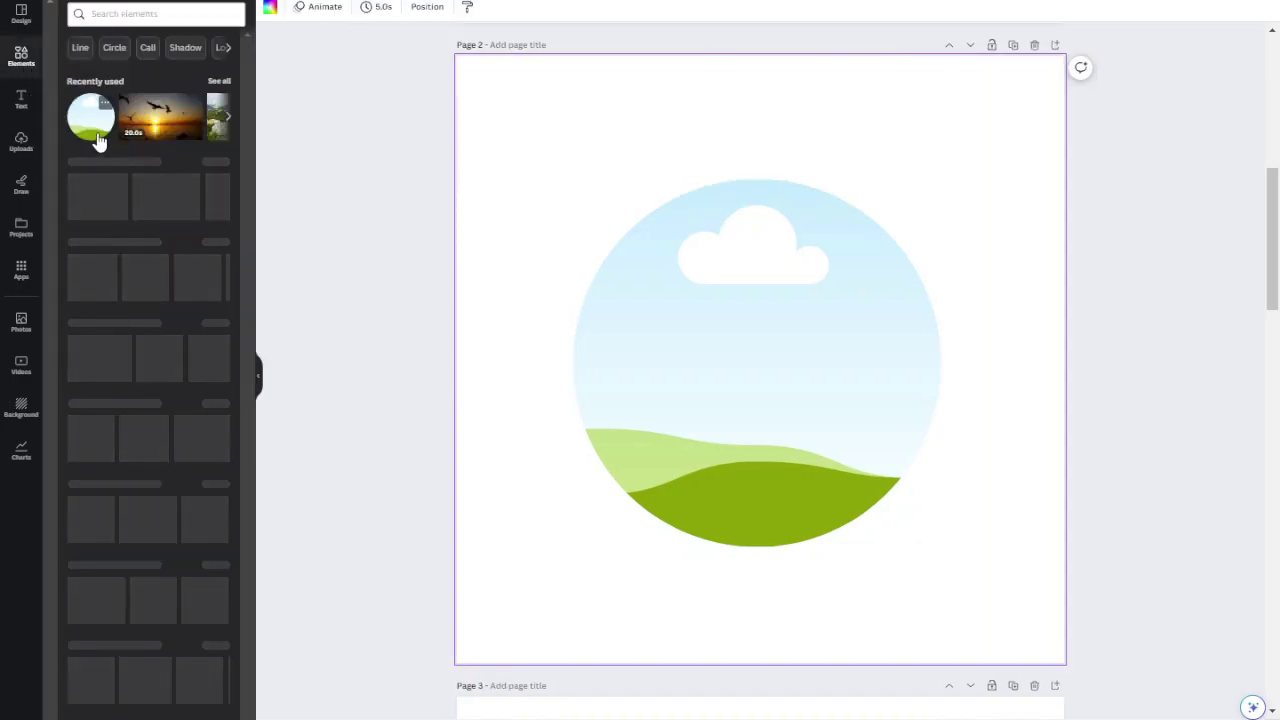
click(225, 120)
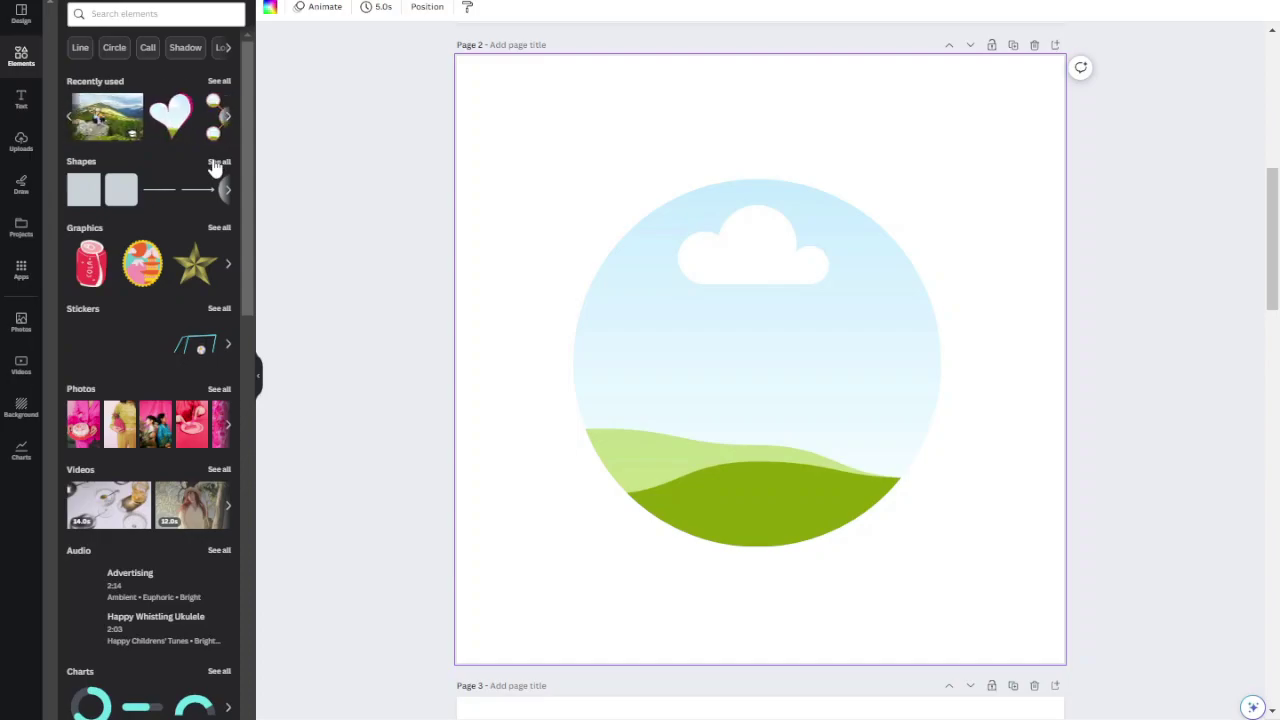
click(258, 380)
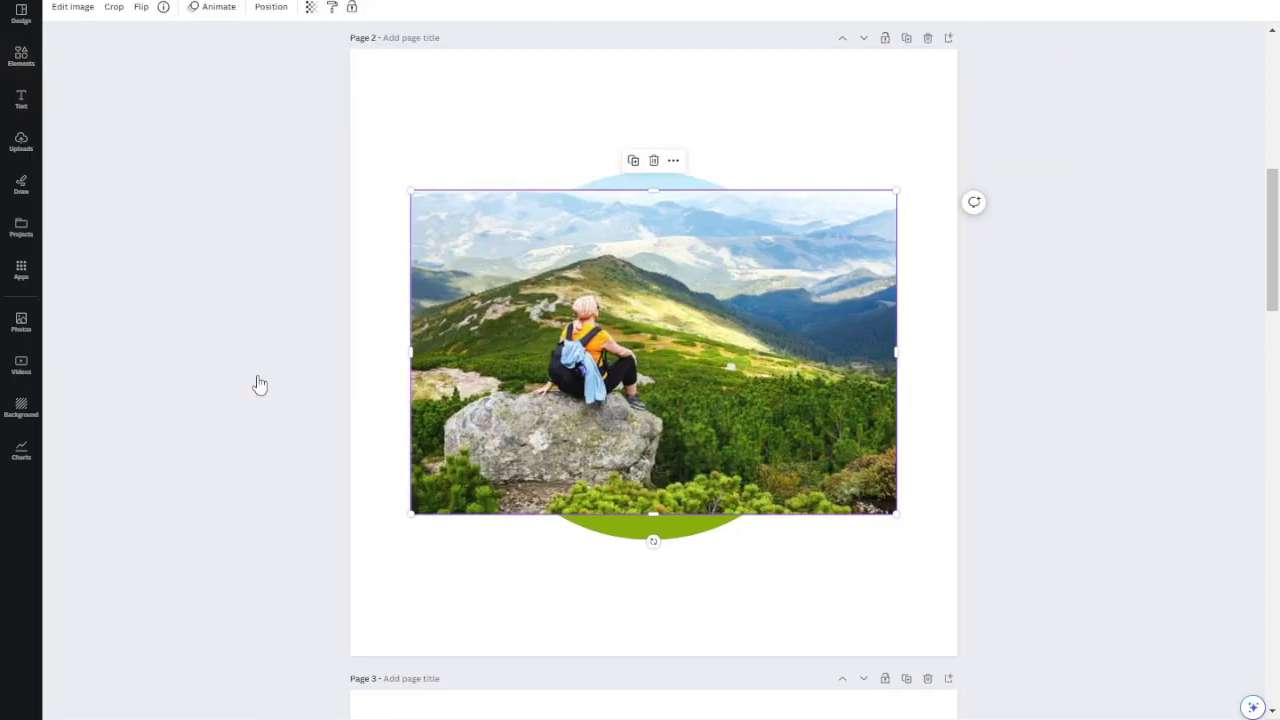
drag(660, 295, 621, 327)
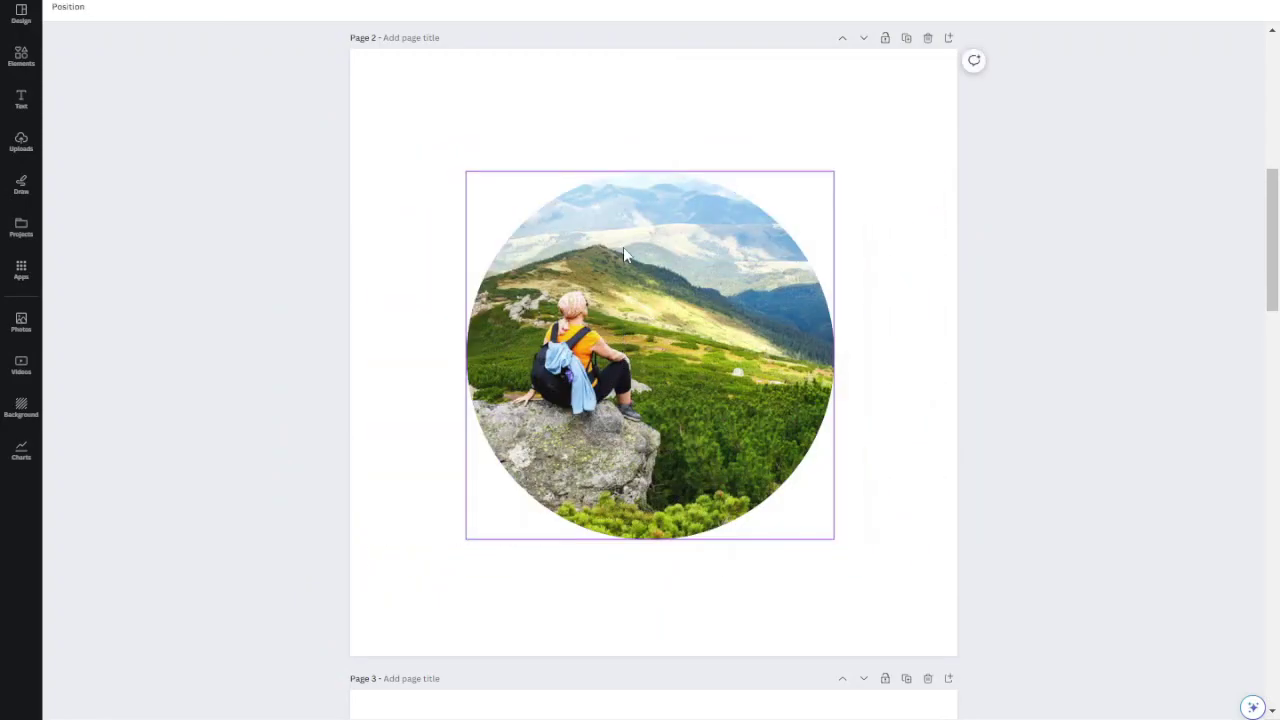
Step: Reposition the mountain photo inside the circle frame so the seated hiker sits near the frame's left edge
double_click(585, 410)
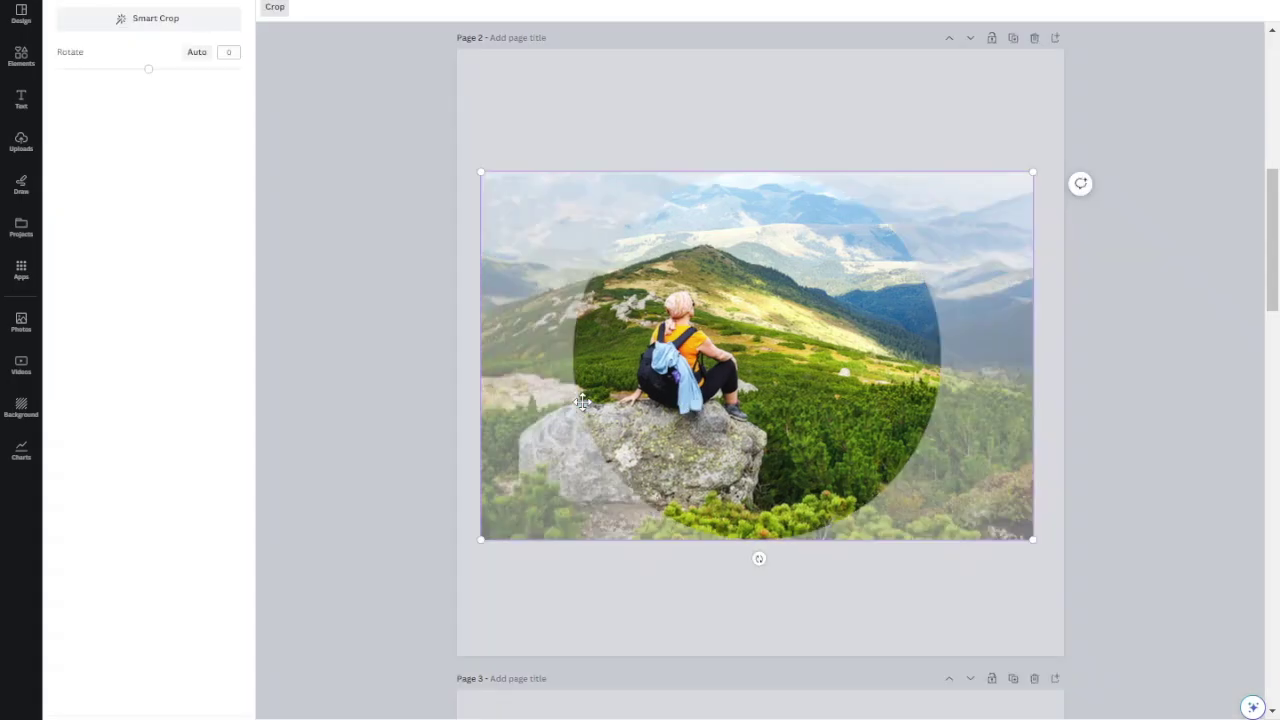
mouse_move(646, 400)
mouse_down()
mouse_move(886, 400)
mouse_move(720, 390)
mouse_move(729, 374)
mouse_move(794, 384)
mouse_move(652, 384)
mouse_up()
mouse_move(950, 180)
mouse_down()
mouse_move(1229, 23)
mouse_move(956, 172)
mouse_up()
drag(968, 257, 988, 254)
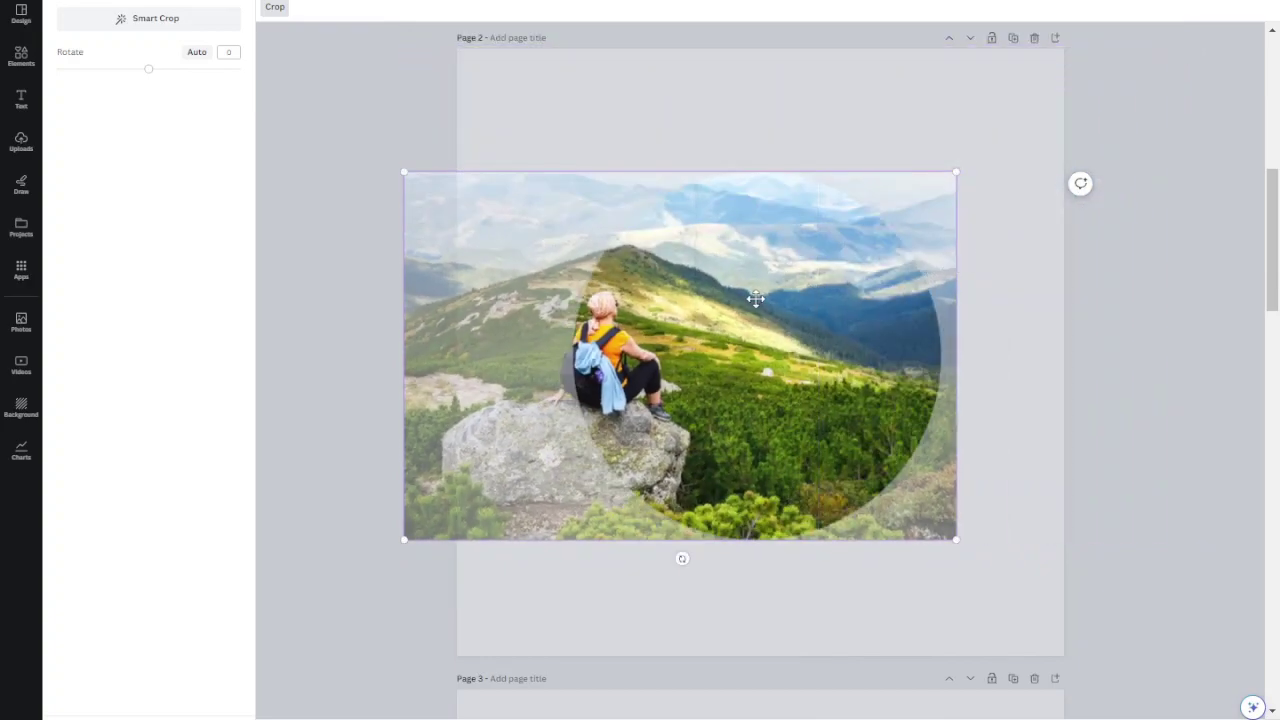
drag(754, 298, 817, 300)
click(749, 119)
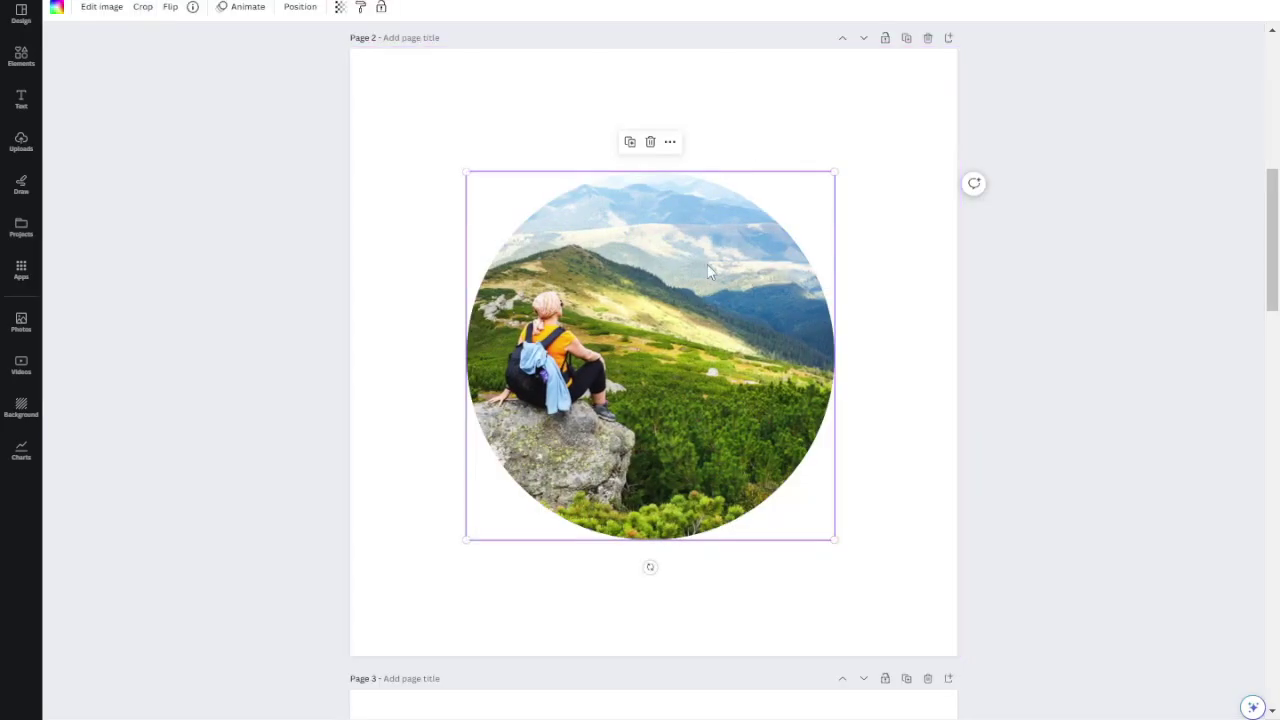
click(458, 168)
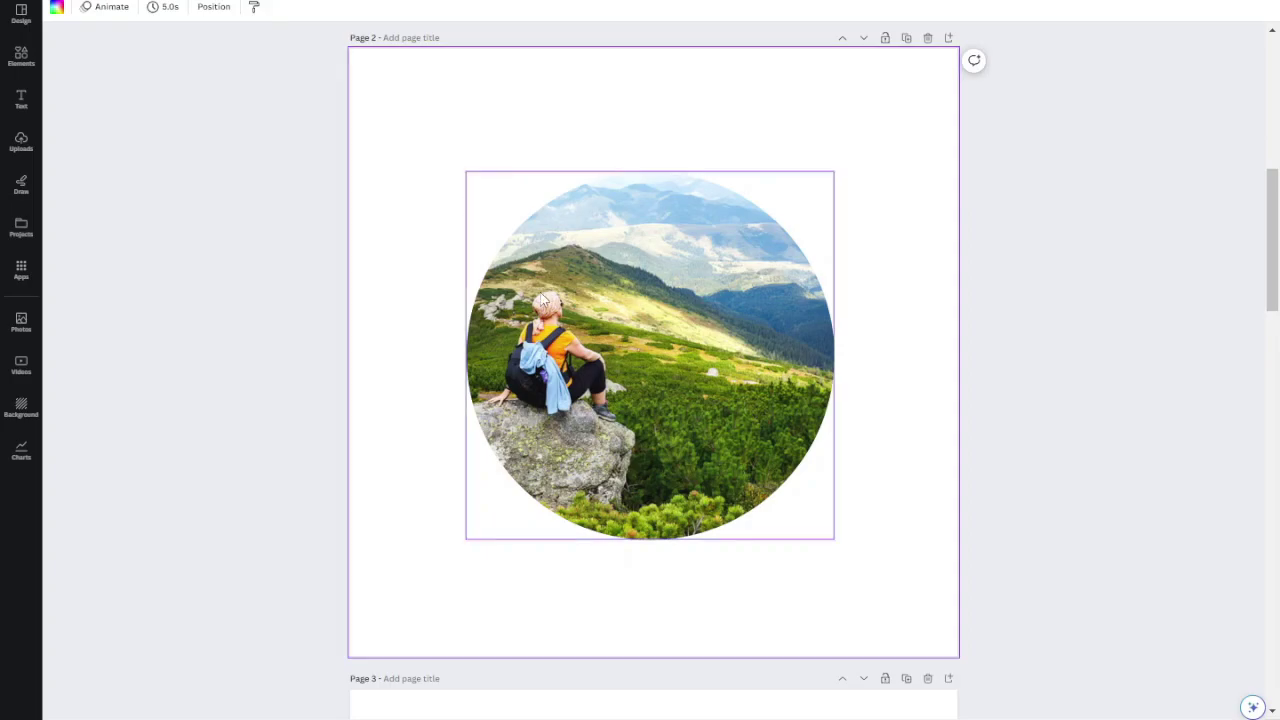
Step: Show the full collection of frames and delete page 3 with the circular mountain photo
click(30, 55)
scroll(193, 490, down, 4)
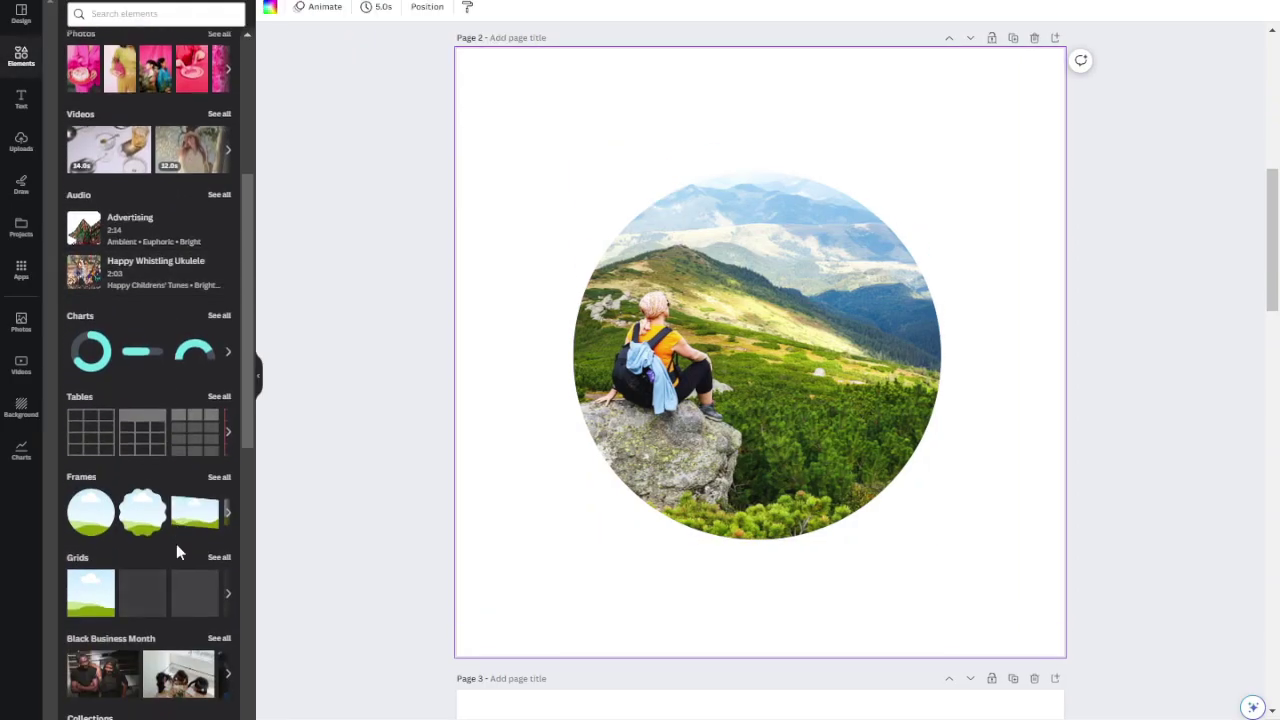
click(219, 478)
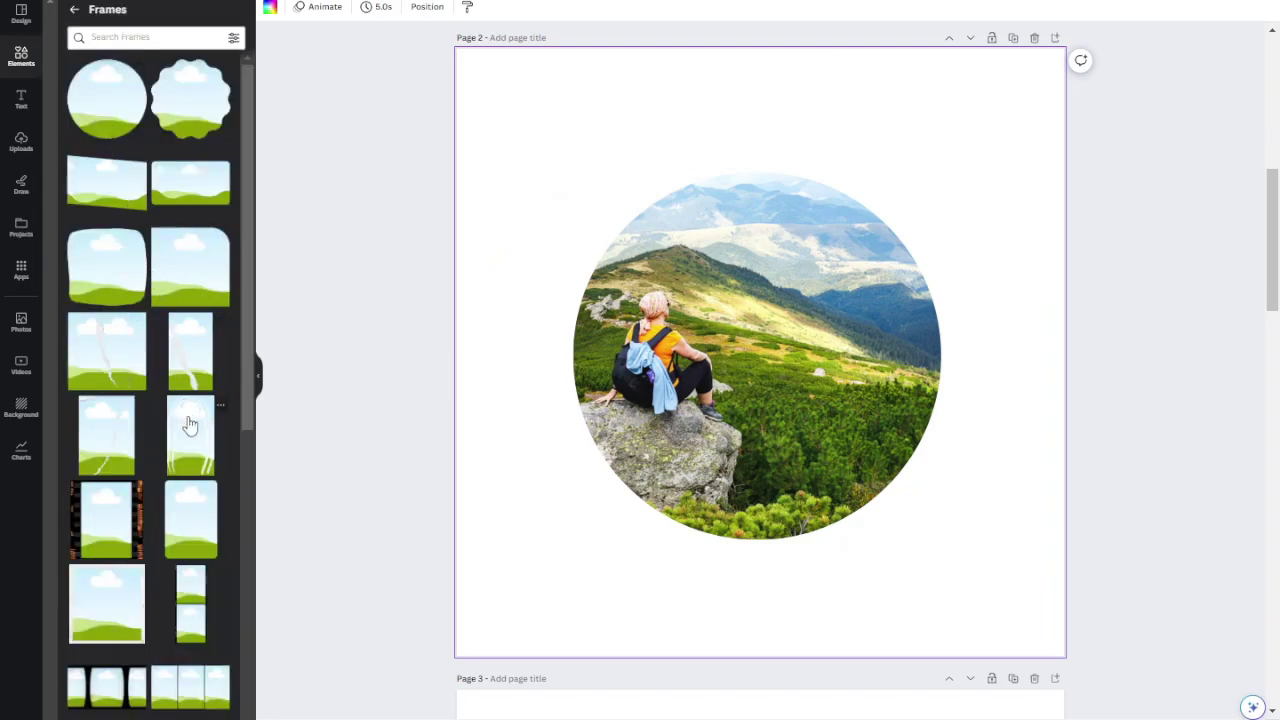
scroll(411, 511, down, 6)
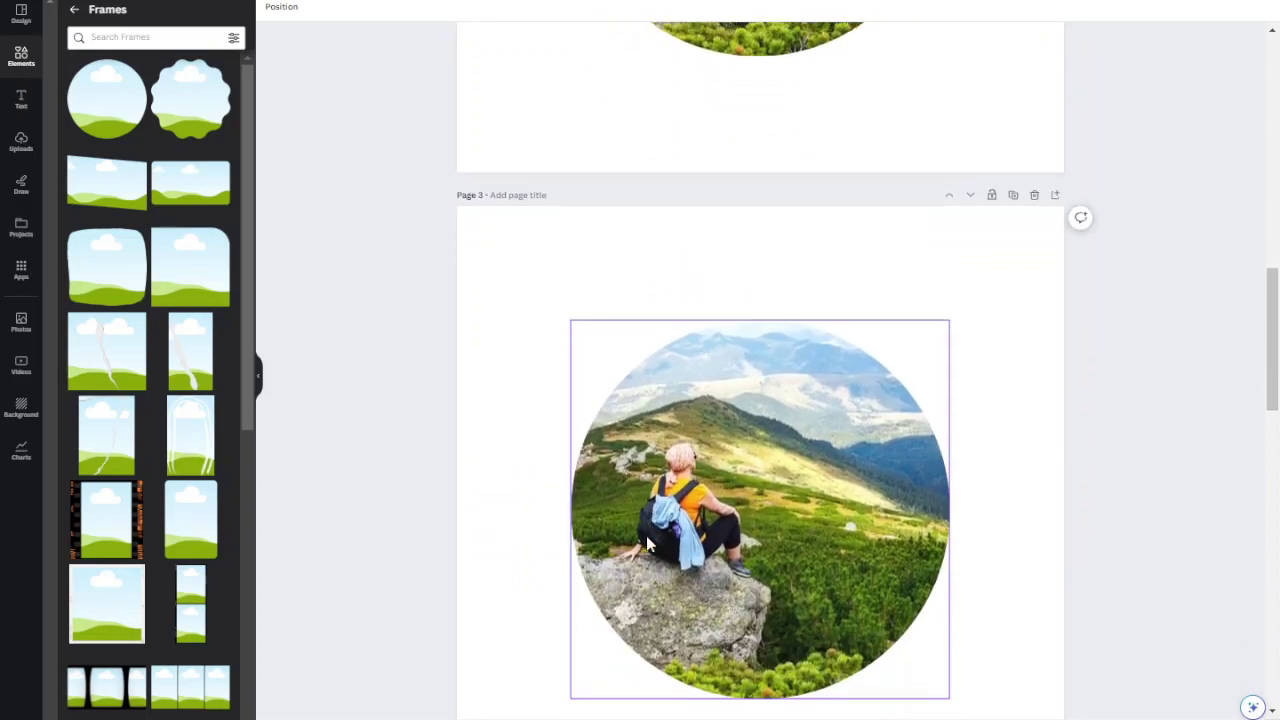
click(746, 379)
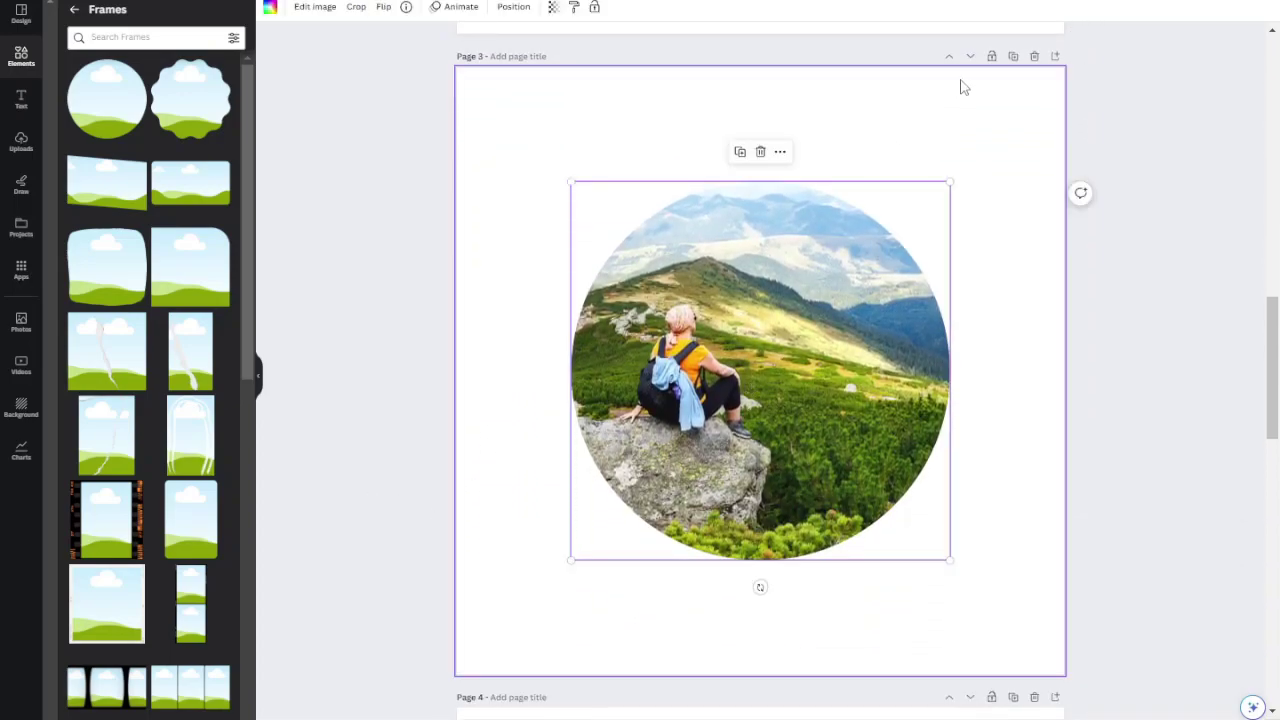
click(1034, 56)
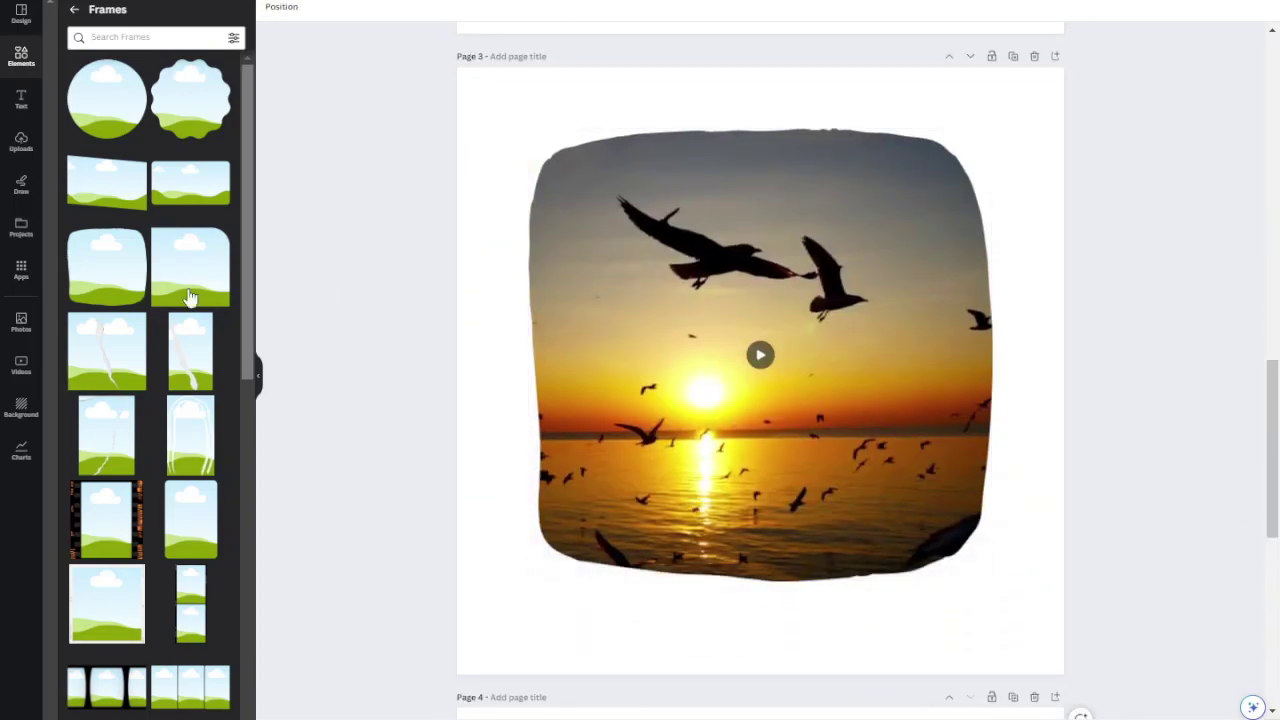
Step: Add a blank page after page 3 and place the irregular rounded-square frame on it
click(515, 389)
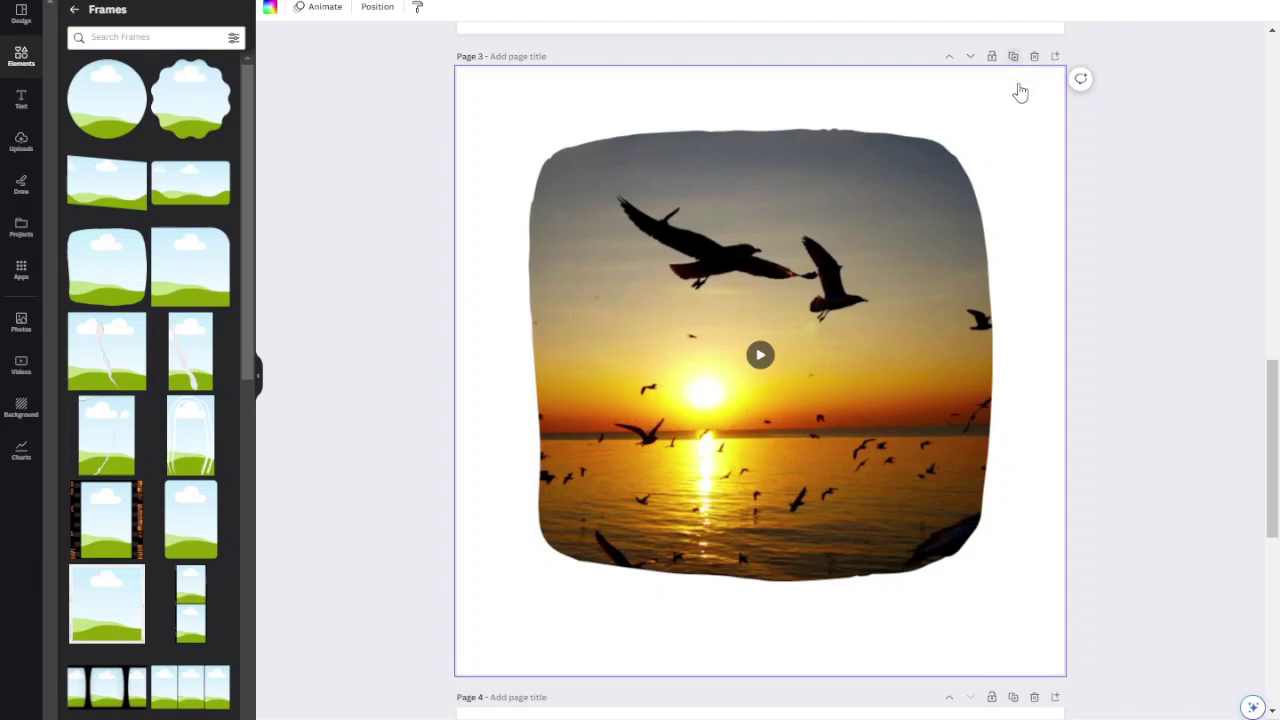
click(1056, 60)
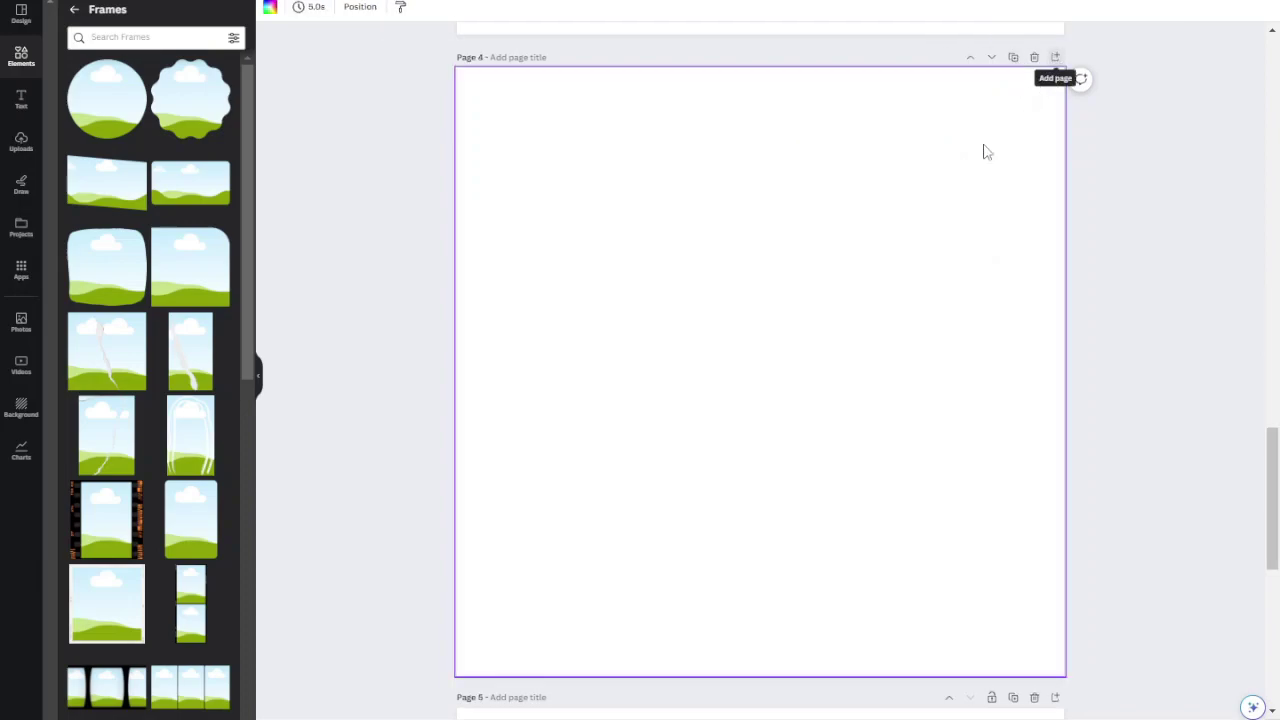
click(103, 263)
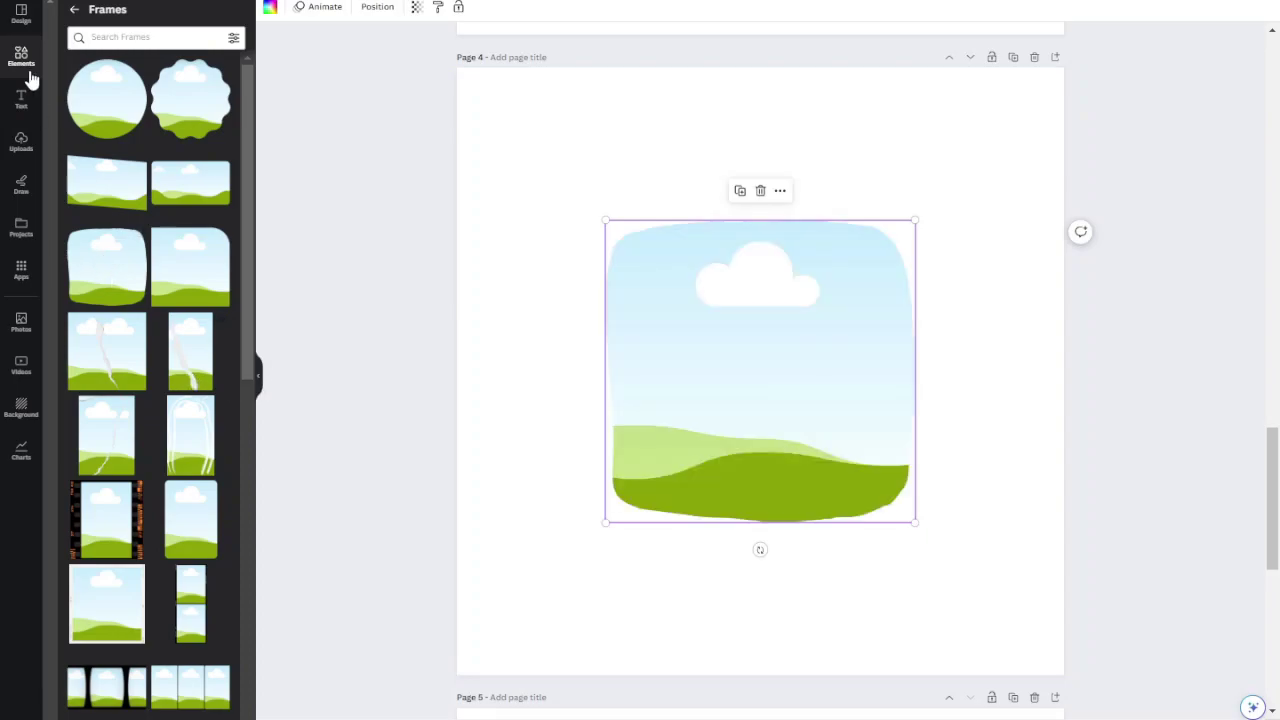
Step: Add the recently used sunset birds video to page 4 and drop it into the rounded-square frame
click(29, 72)
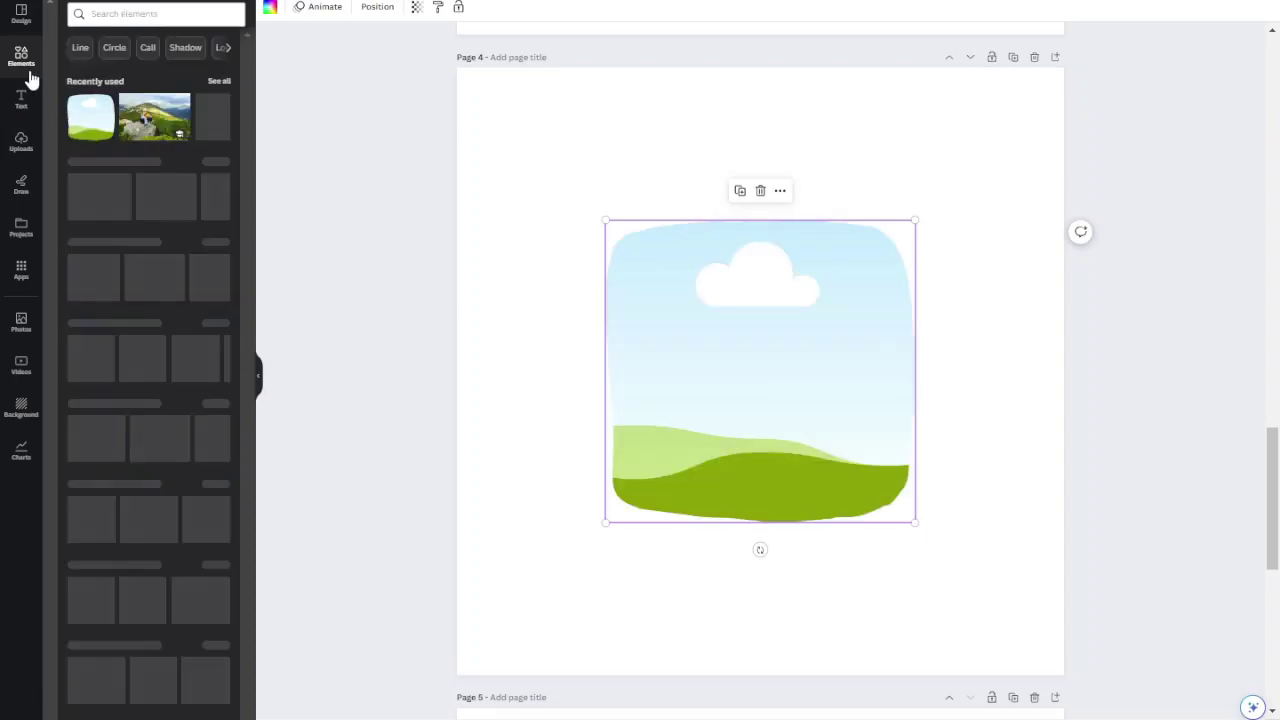
click(219, 82)
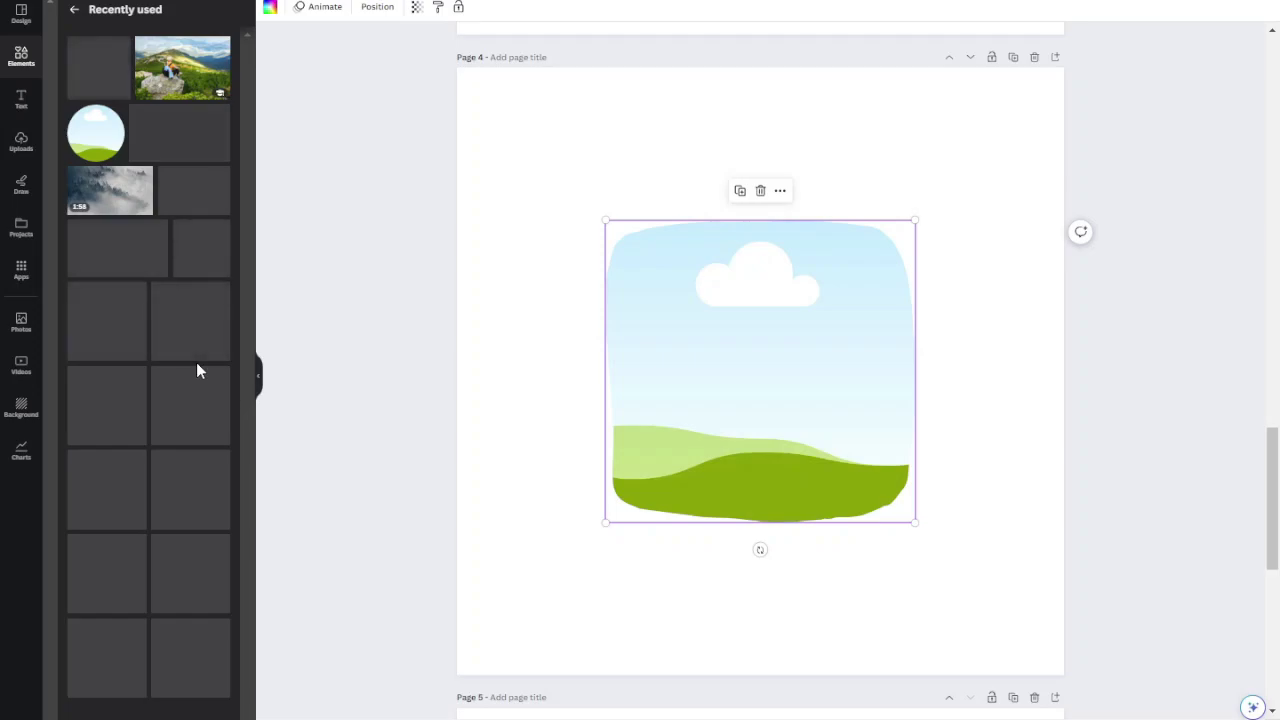
click(196, 370)
click(257, 372)
drag(592, 271, 623, 354)
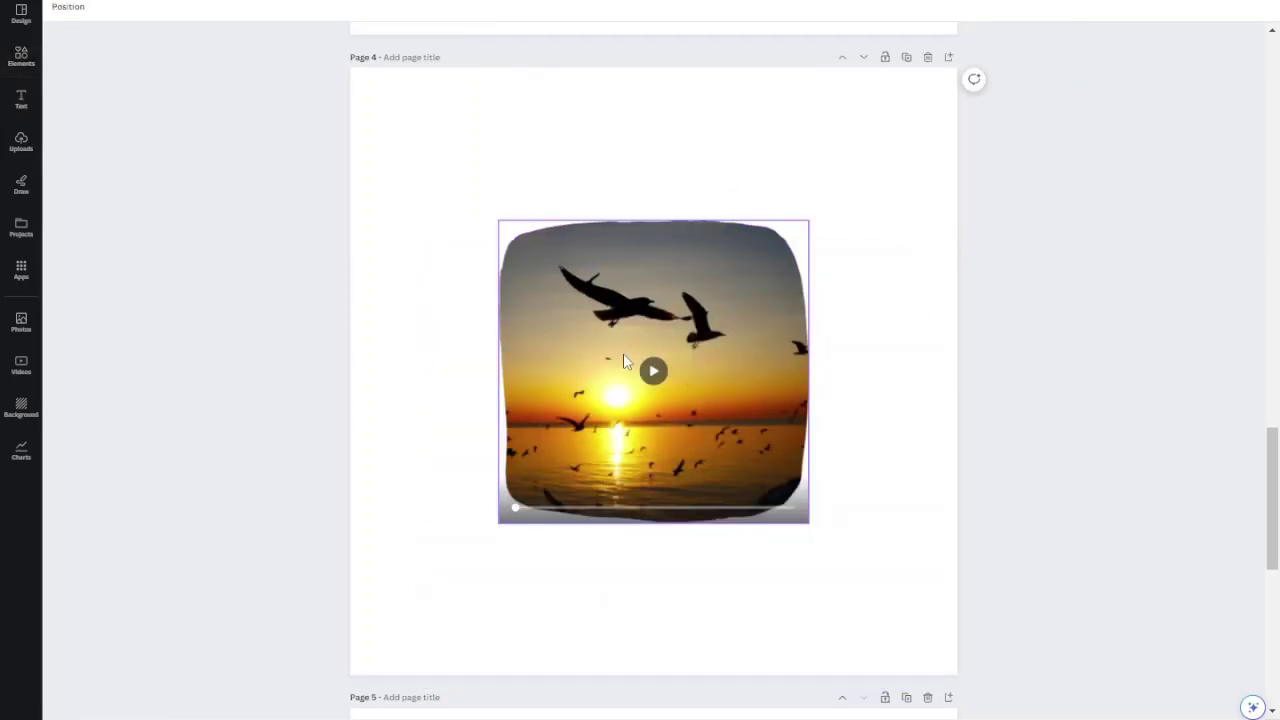
click(627, 551)
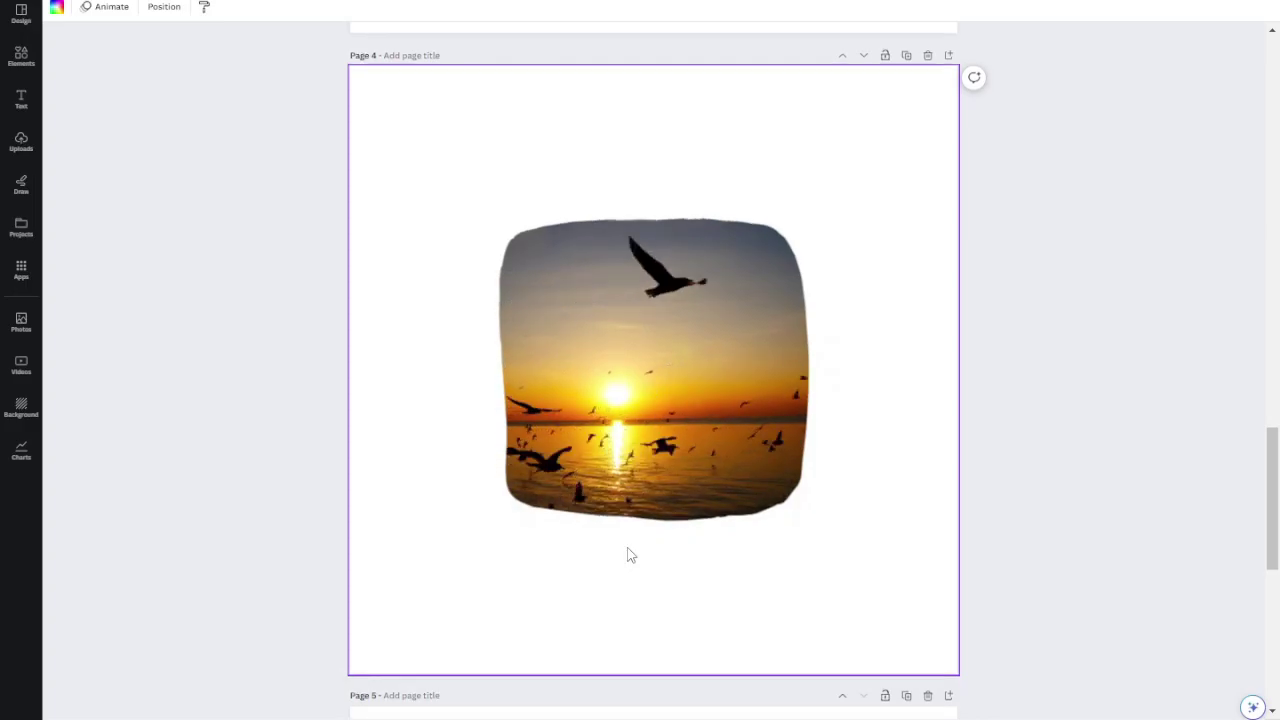
Step: Inspect the monitor and phone frames on page 5 and show the full collection of frames
scroll(630, 555, down, 6)
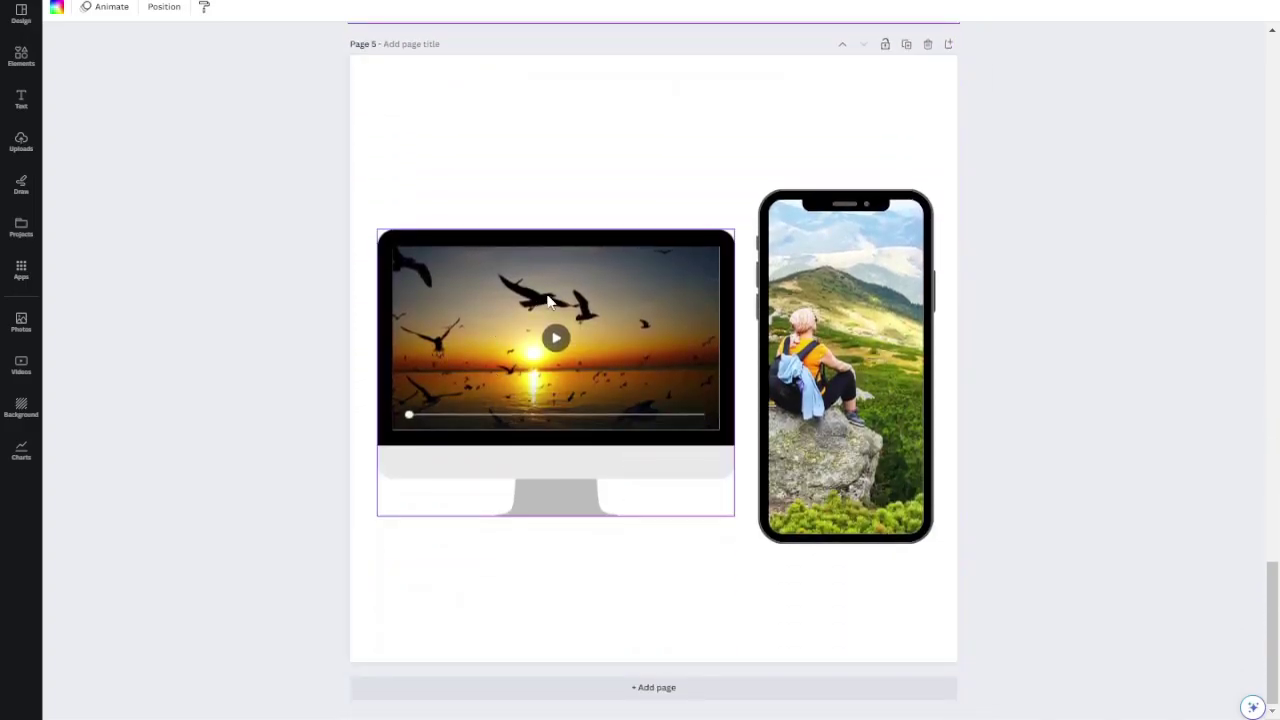
click(22, 58)
click(74, 9)
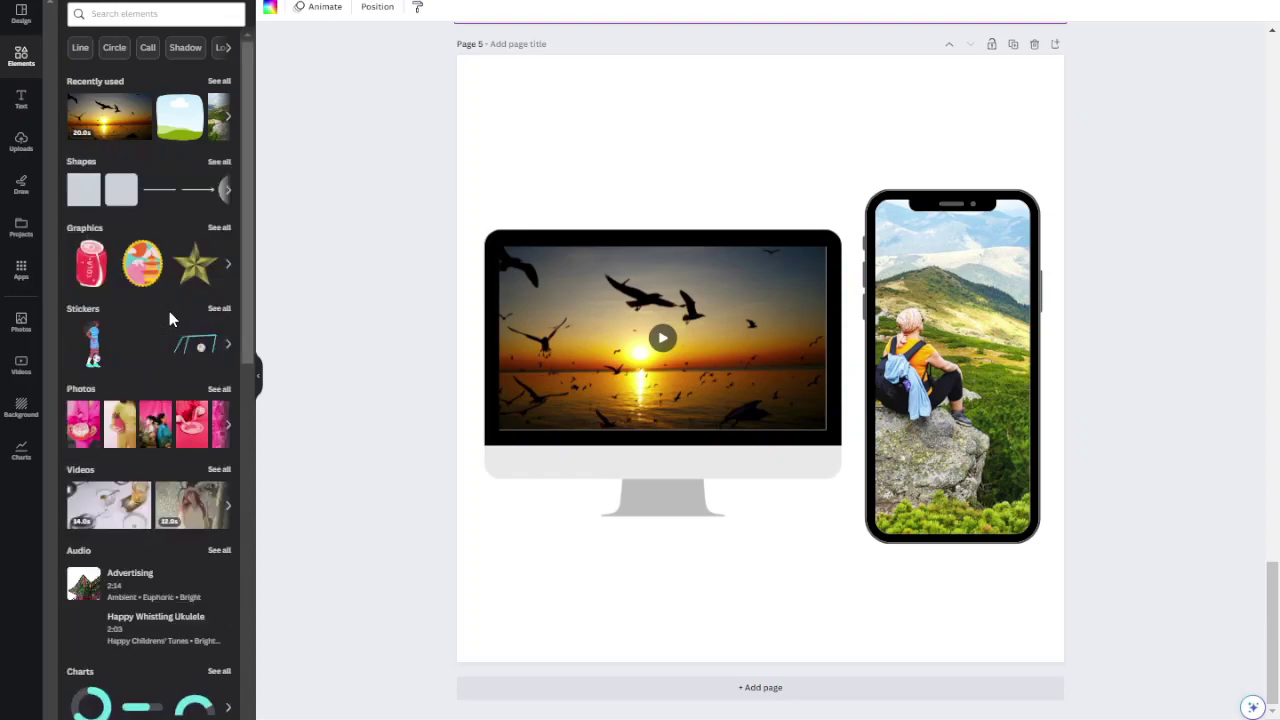
scroll(200, 510, down, 4)
scroll(202, 511, down, 3)
click(219, 211)
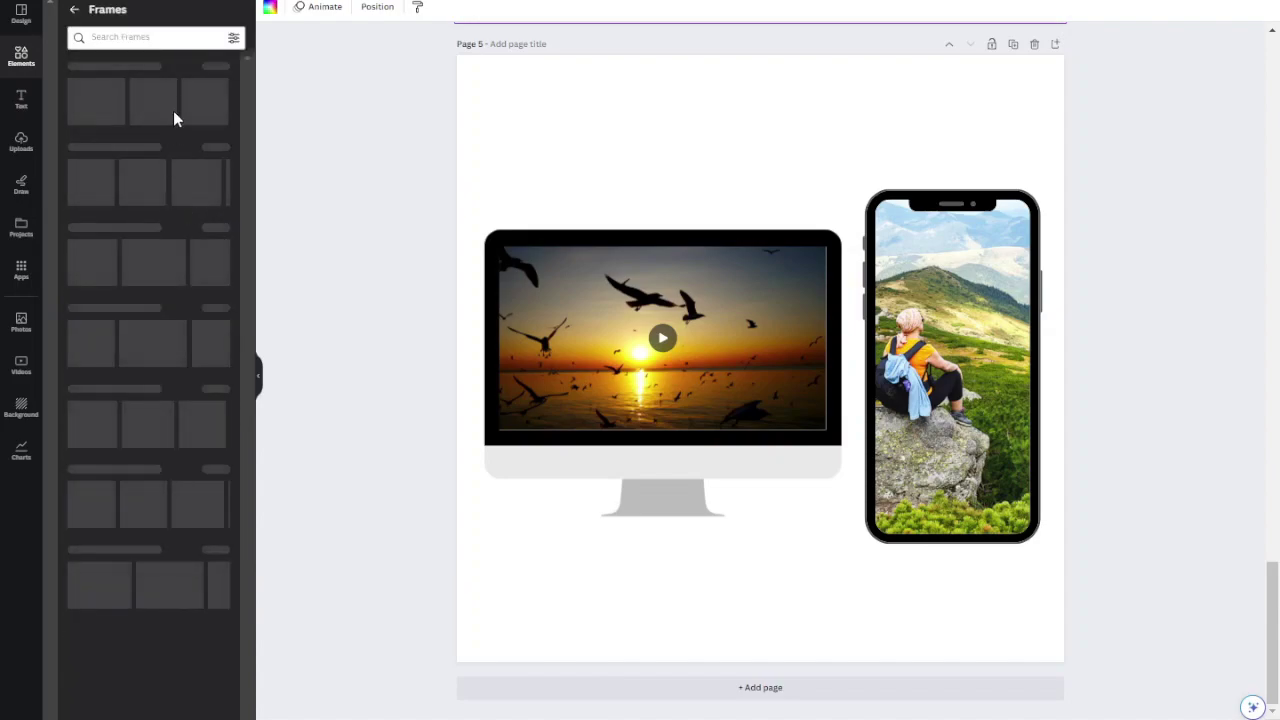
Step: Search the frames for "device" and browse the monitor, phone, laptop and watch frames
click(160, 36)
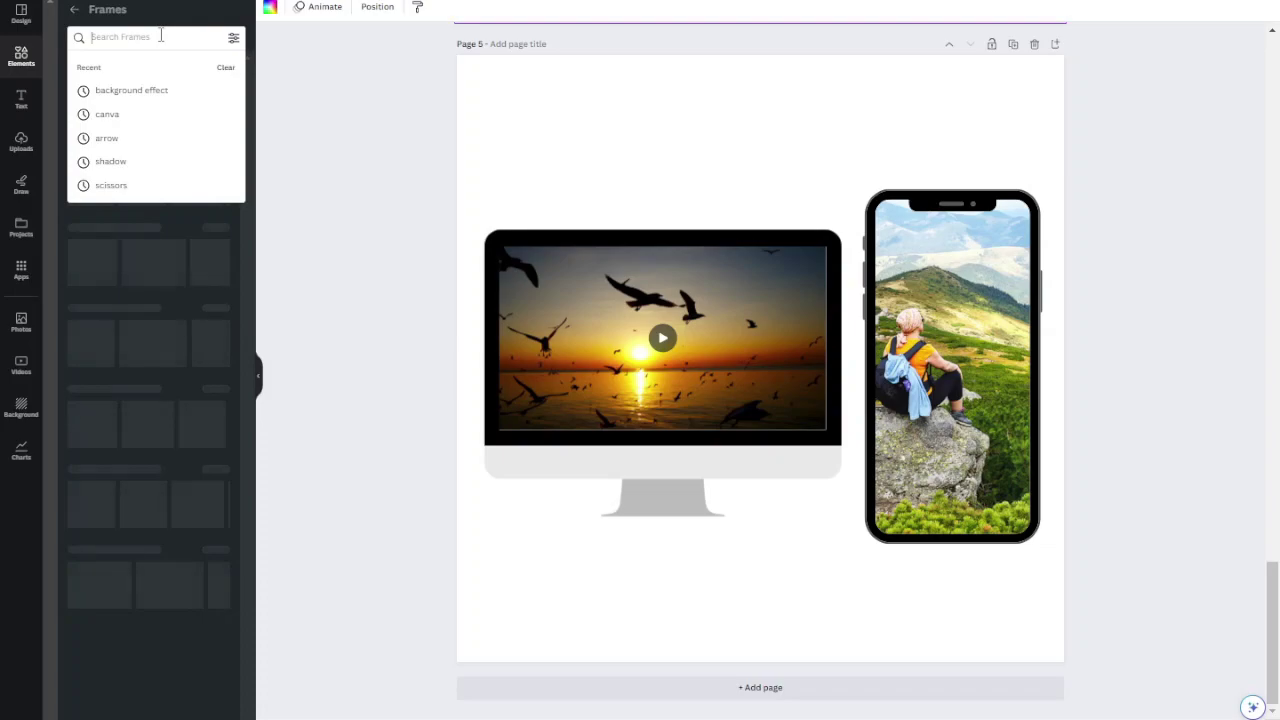
text(DESIV)
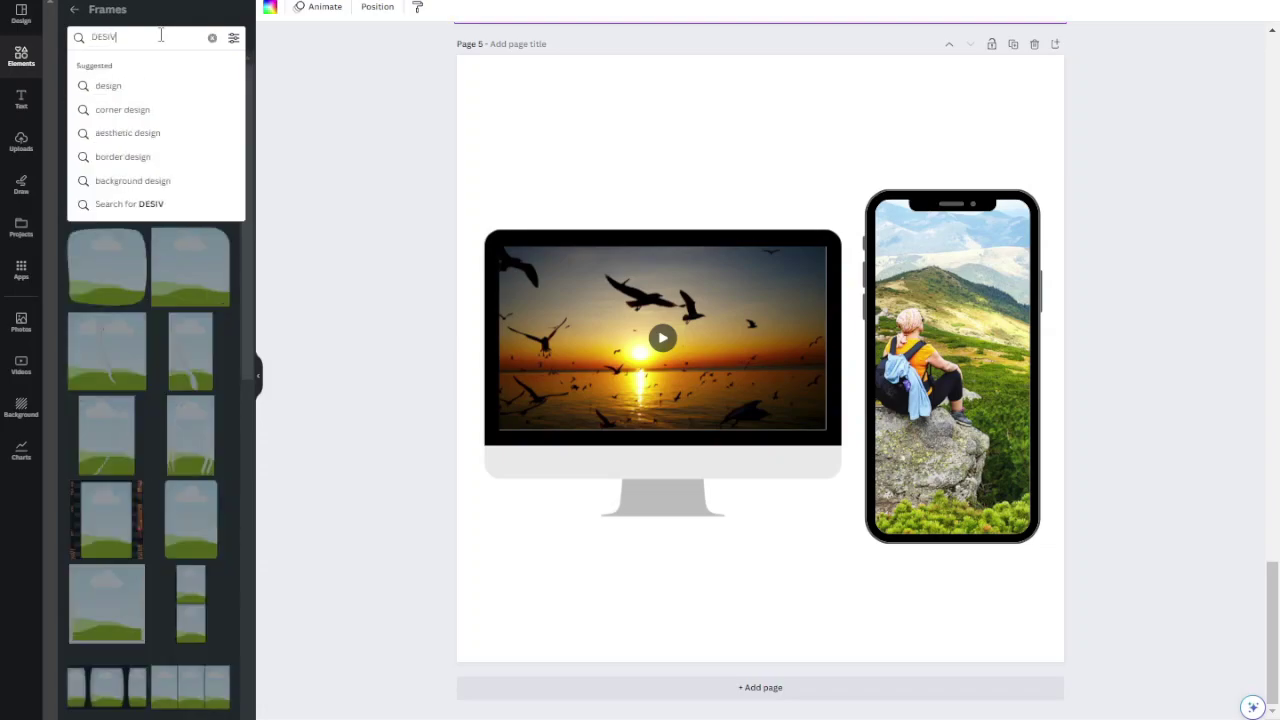
text(Ce)
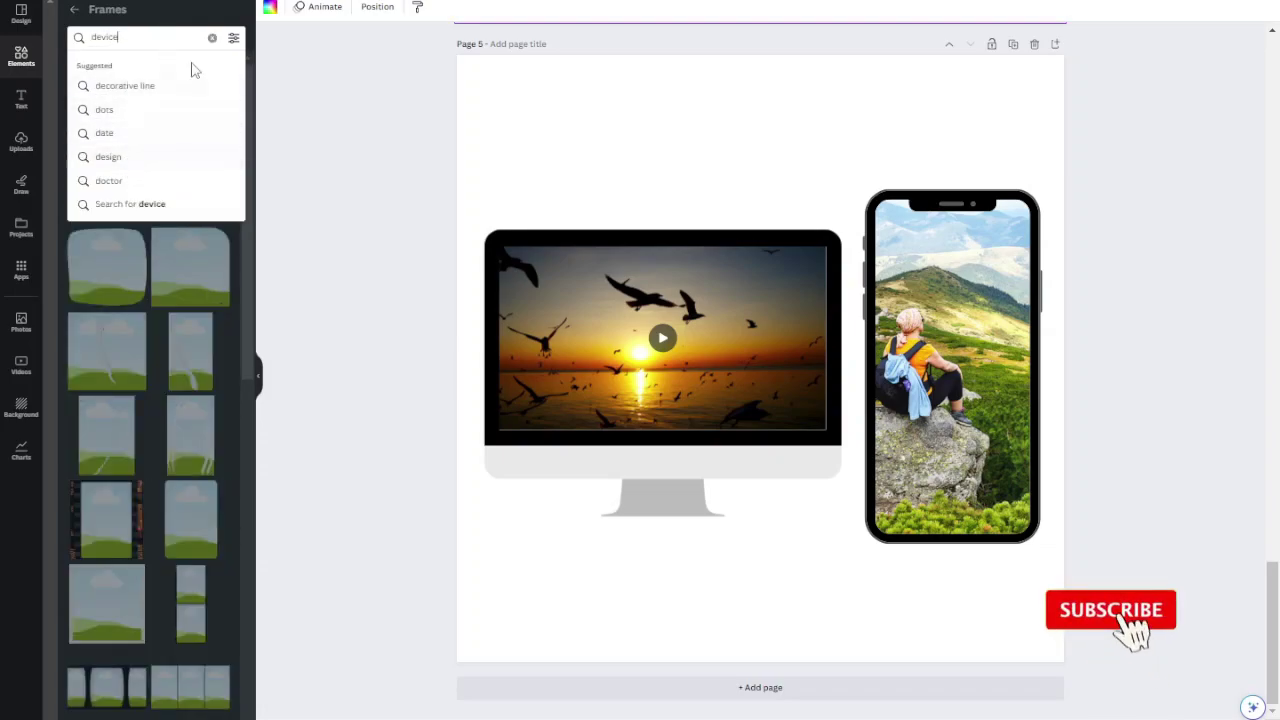
key(Return)
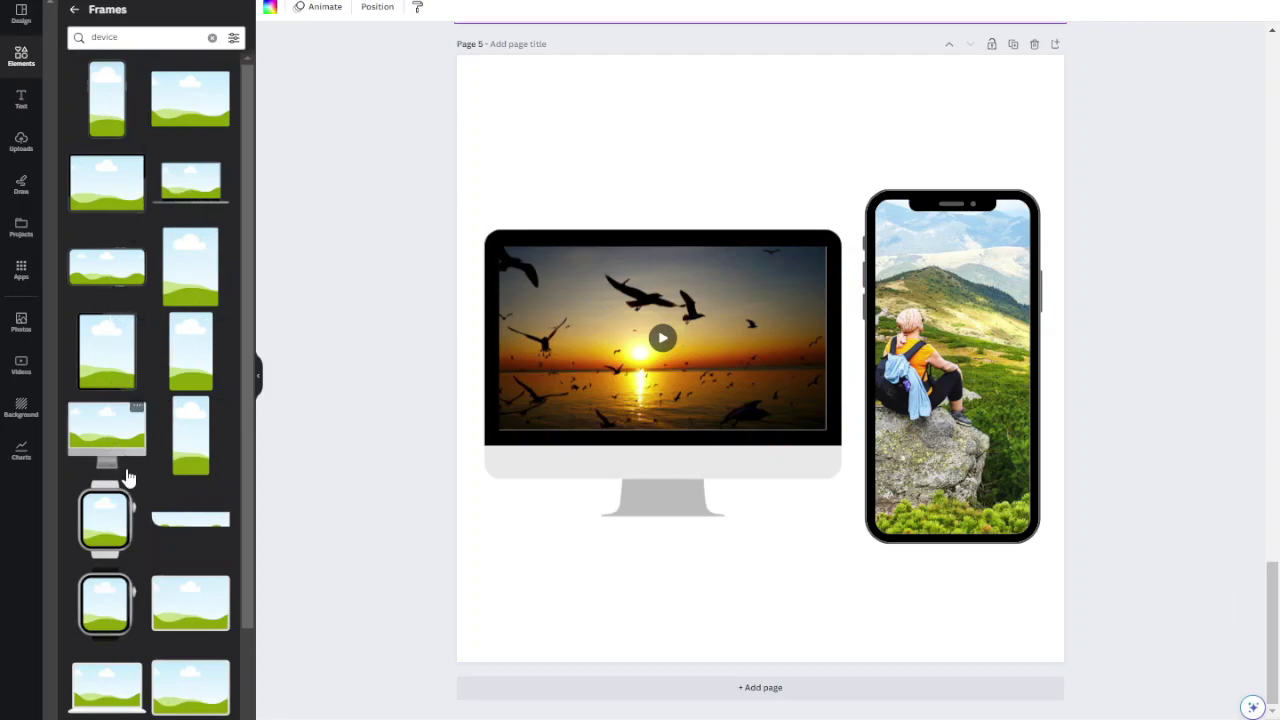
scroll(118, 541, down, 2)
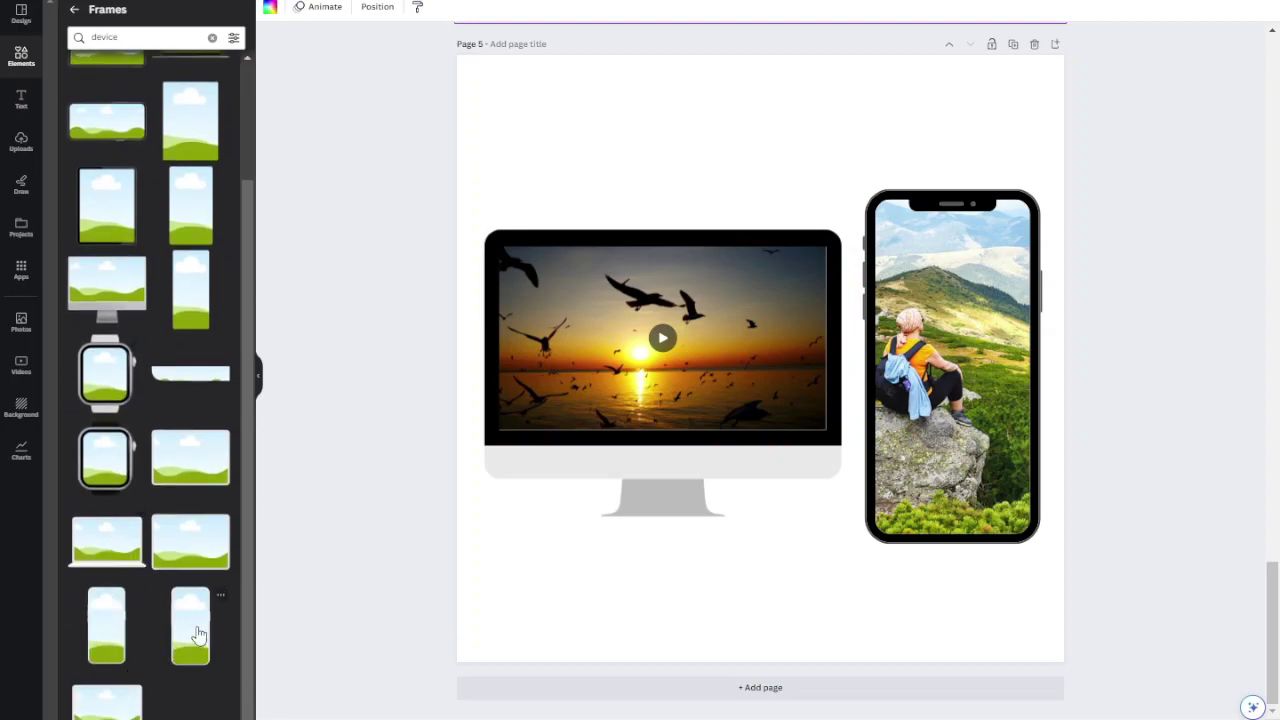
Step: Hide the frames collection and add a blank page after page 5
scroll(196, 388, up, 2)
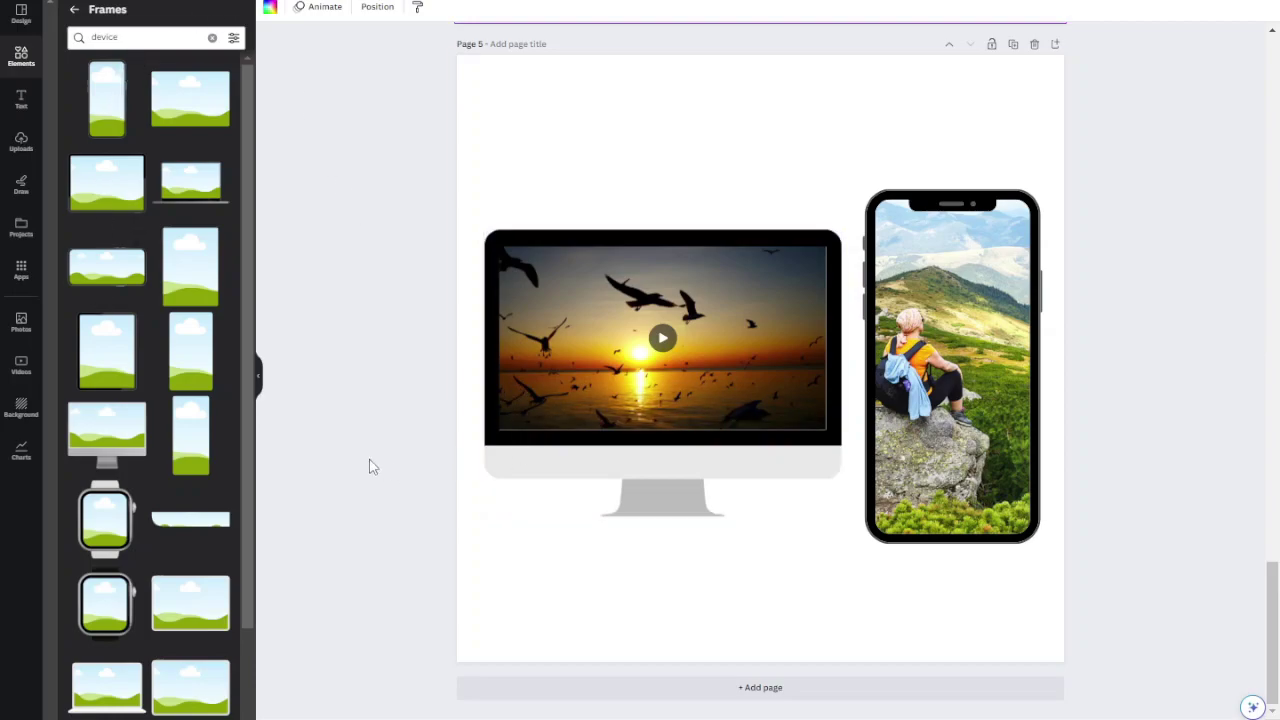
click(258, 375)
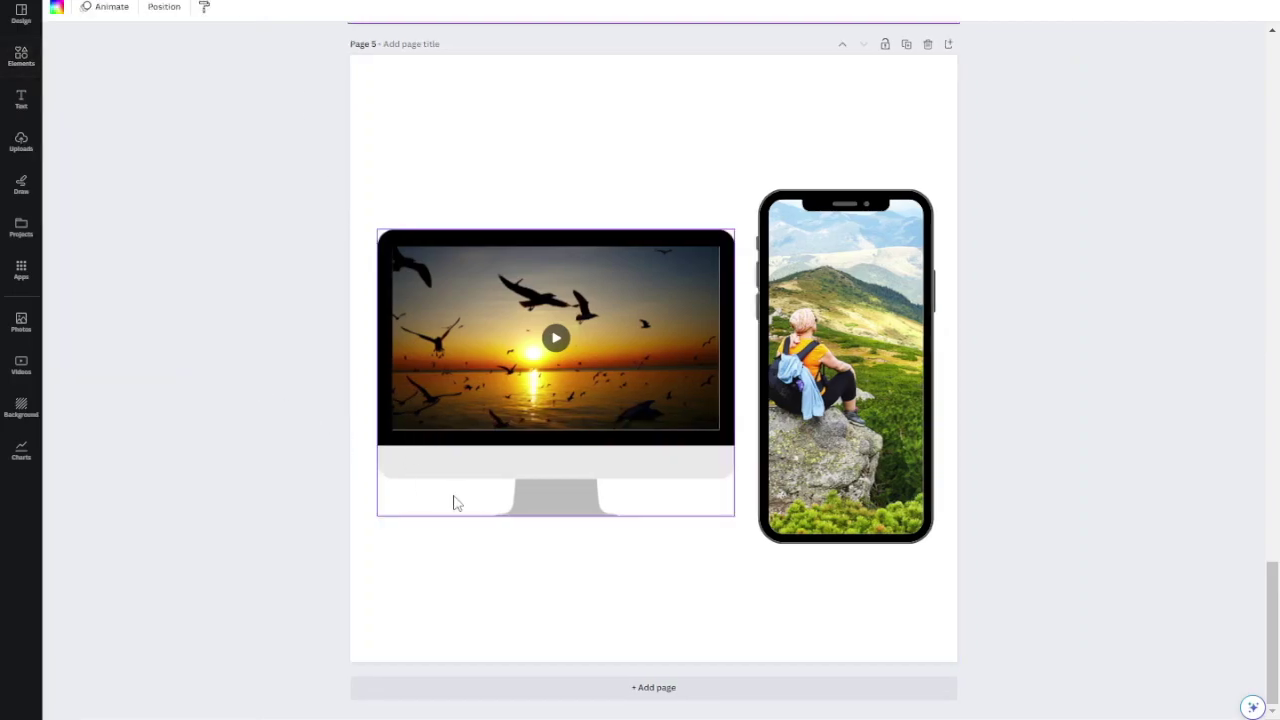
click(523, 560)
key(ctrl+Return)
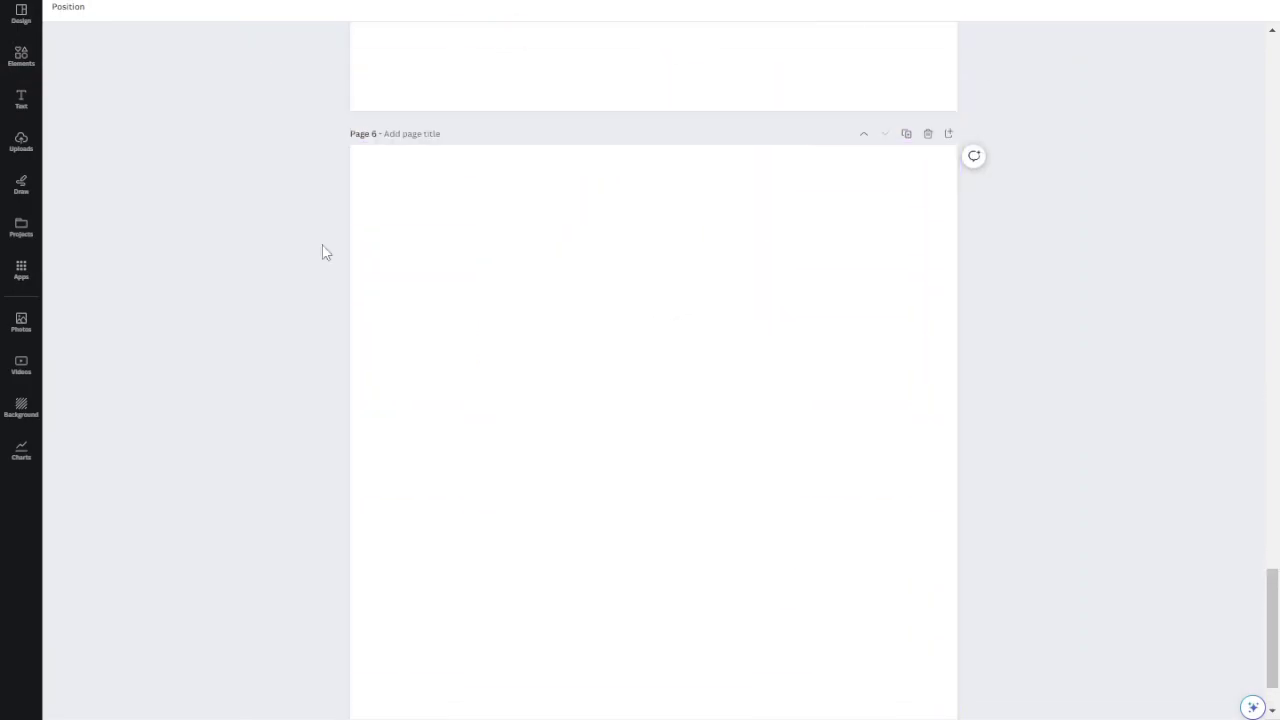
Step: Show the full collection of frames, search it for "letter s" and browse the letter-shaped frames
click(22, 58)
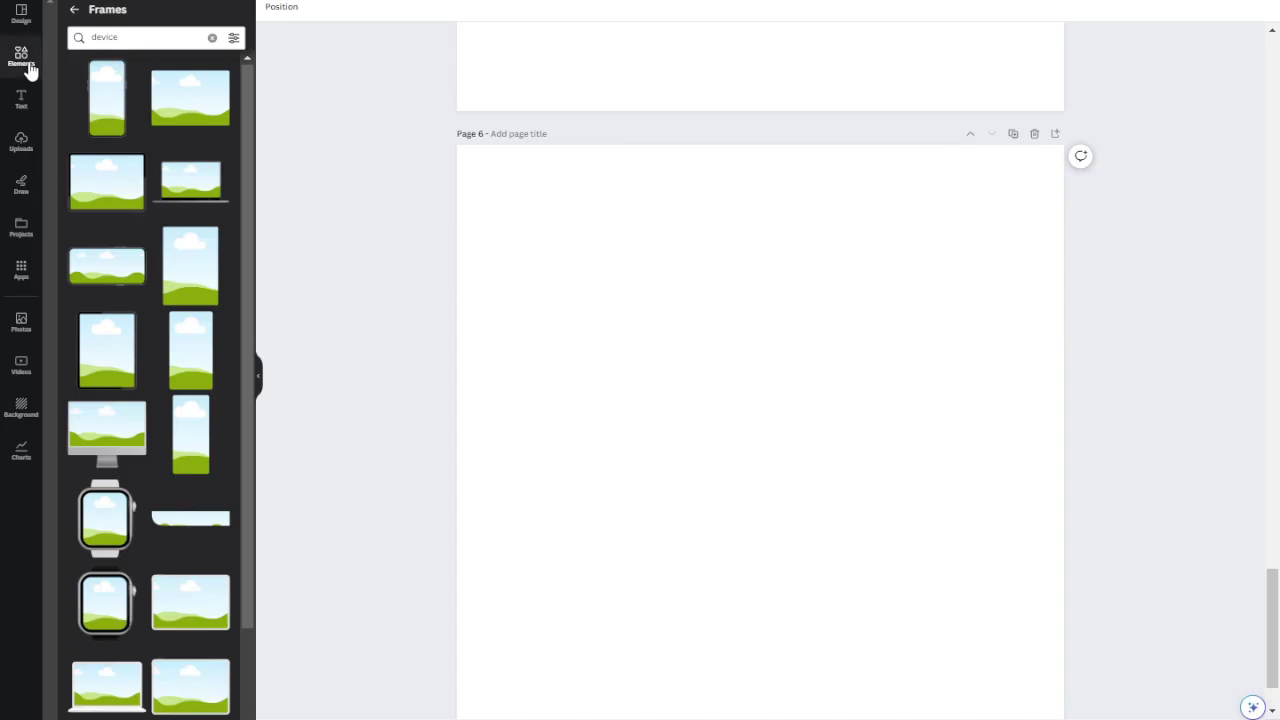
click(75, 10)
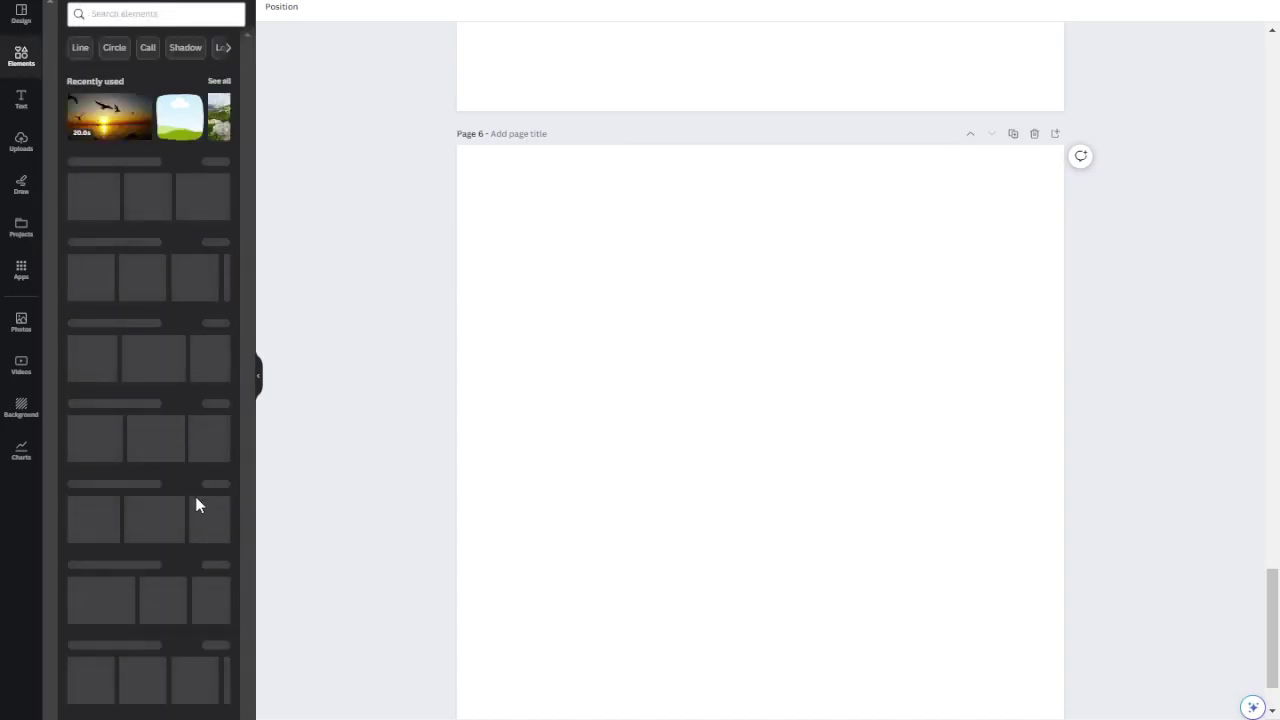
scroll(195, 495, down, 1)
scroll(195, 505, down, 5)
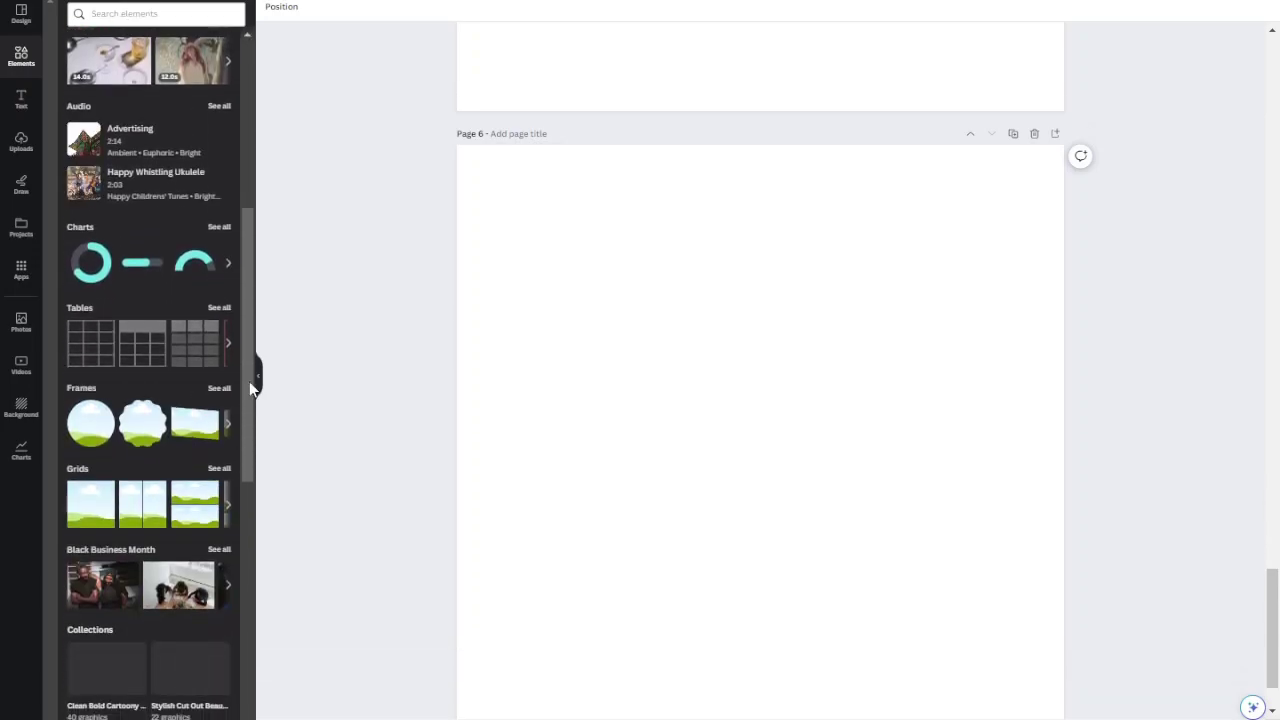
click(220, 389)
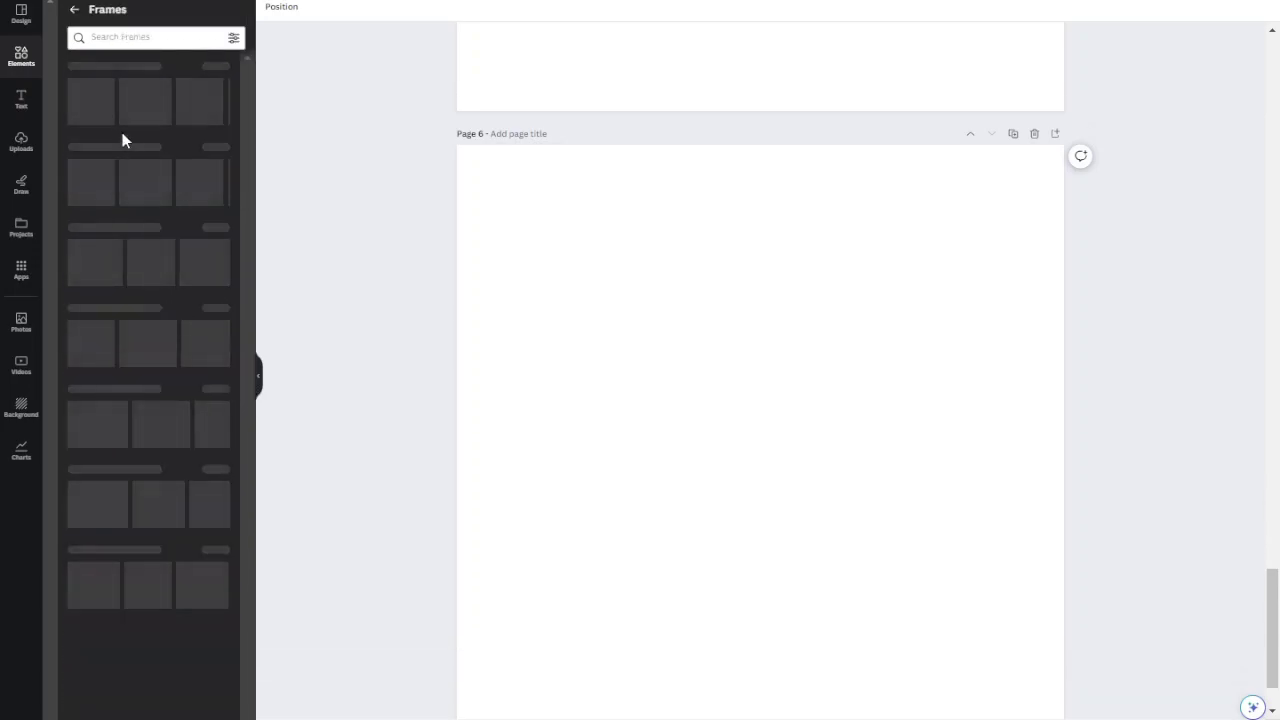
click(122, 36)
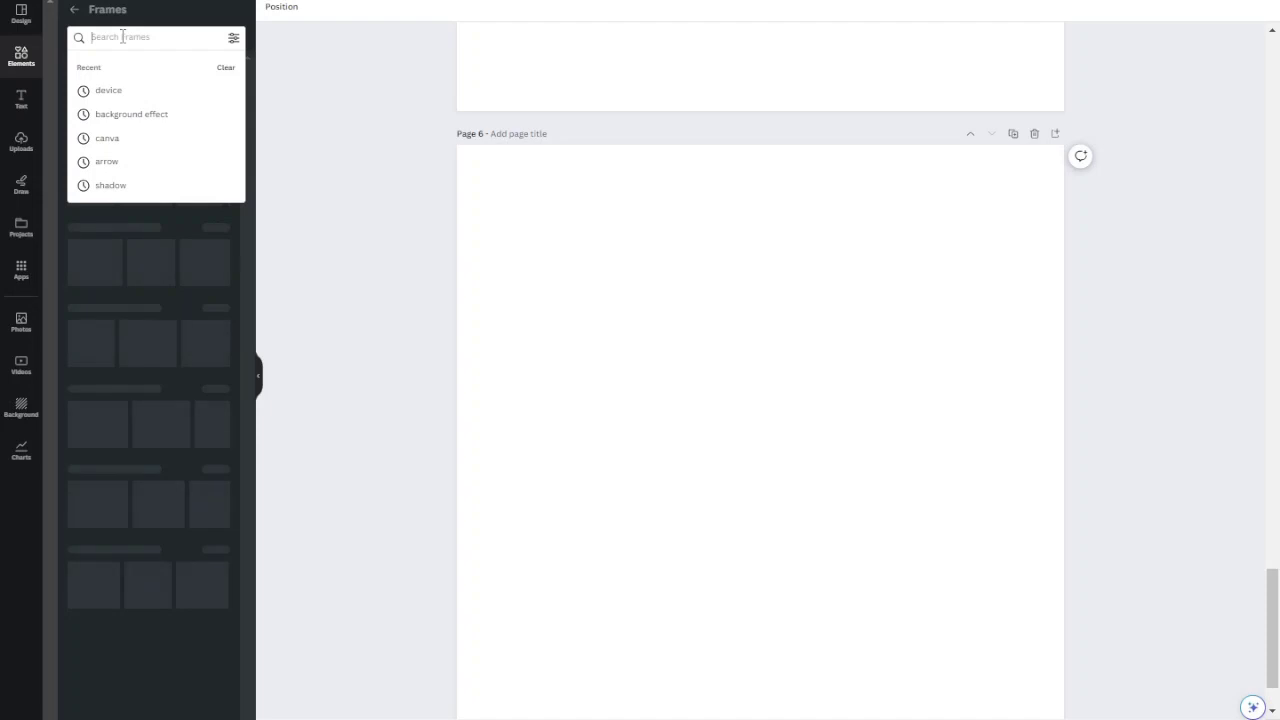
text(S)
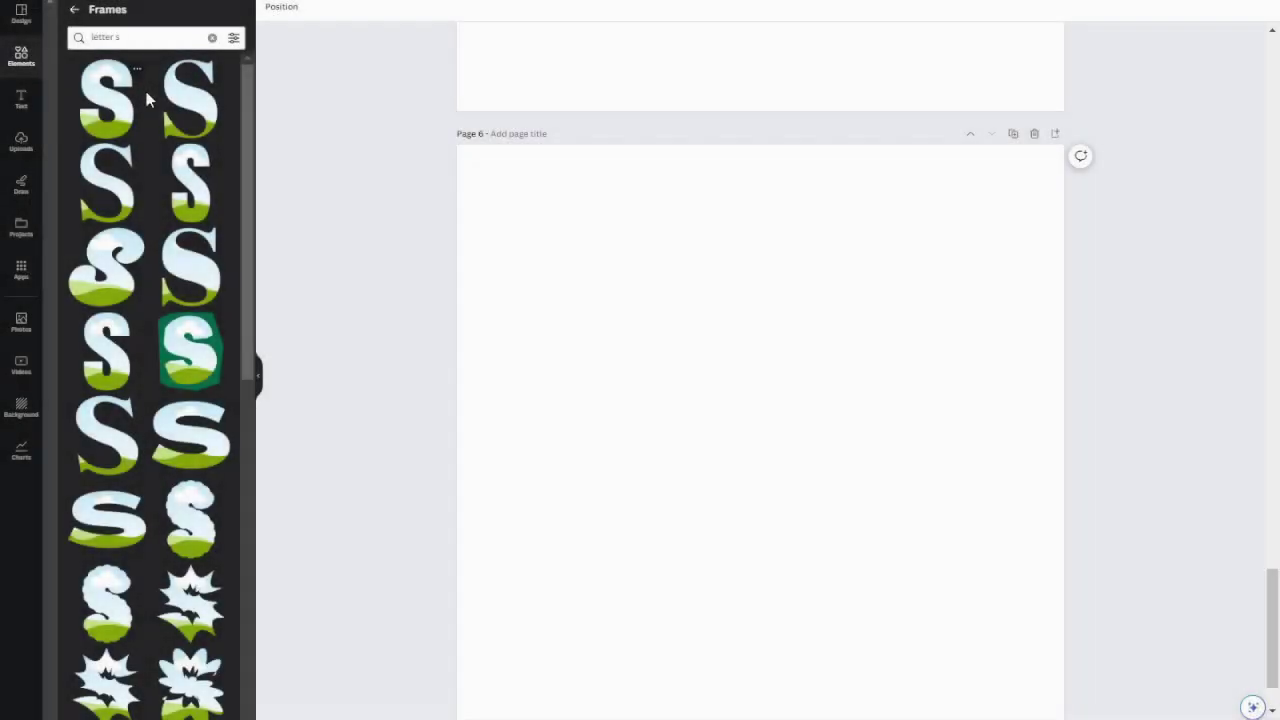
scroll(146, 94, down, 8)
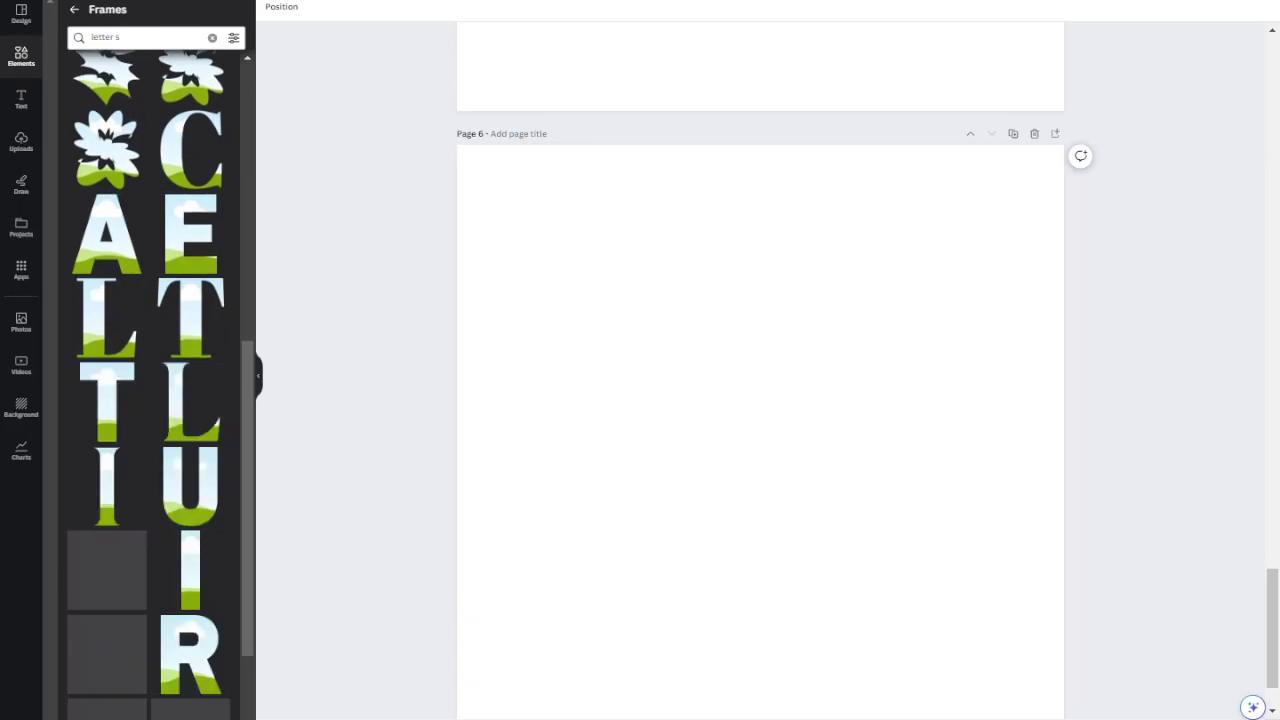
Step: Browse the full collection of frames through the shape, alphabet and number frames
click(75, 9)
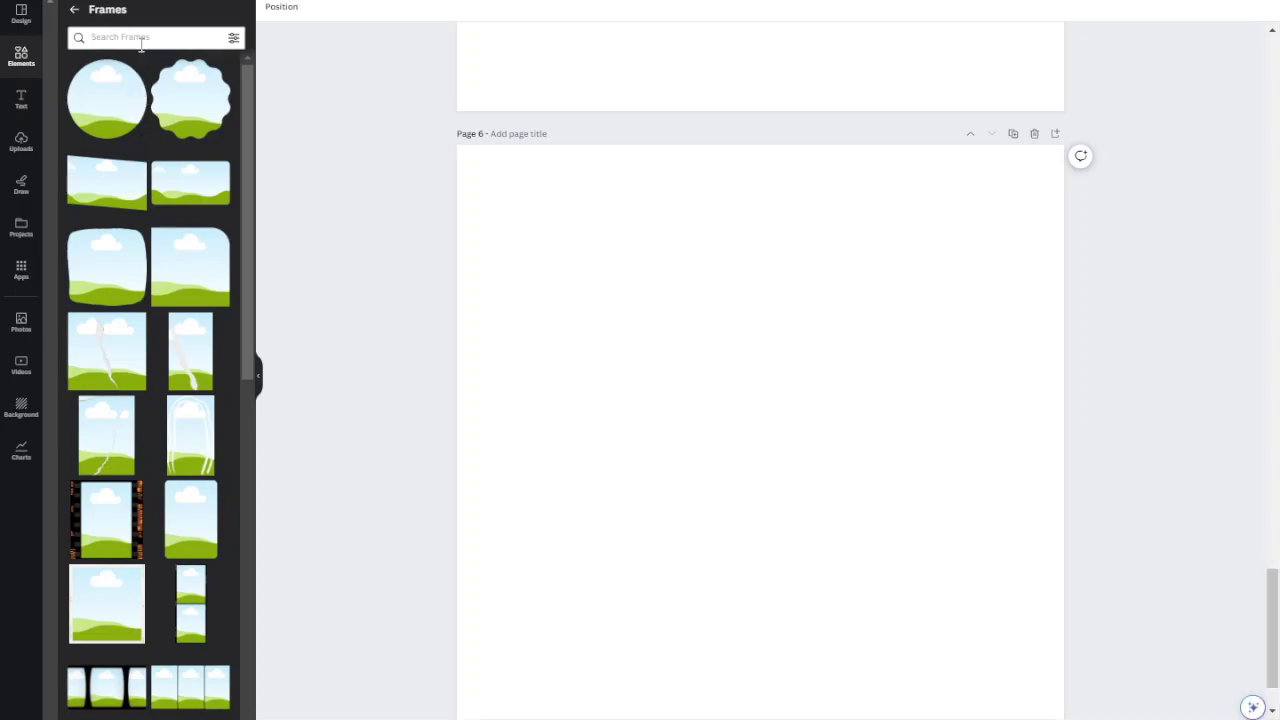
scroll(145, 215, down, 3)
scroll(147, 228, down, 5)
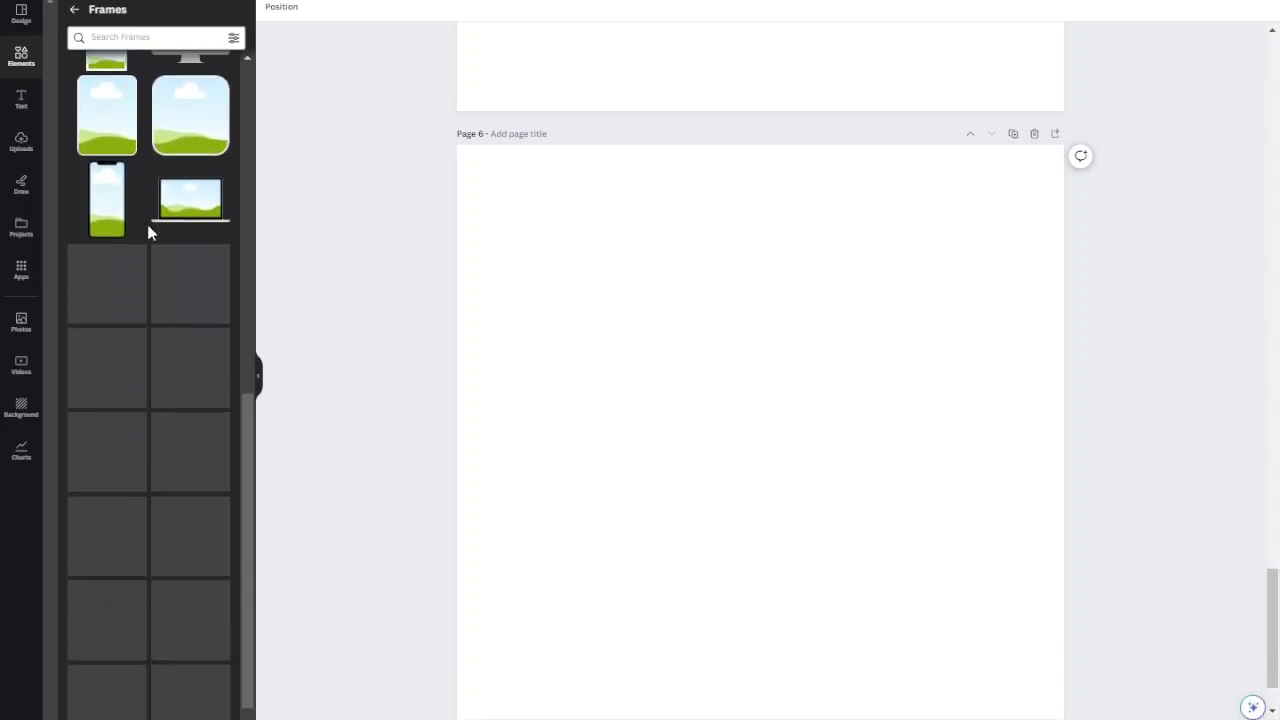
scroll(148, 228, down, 6)
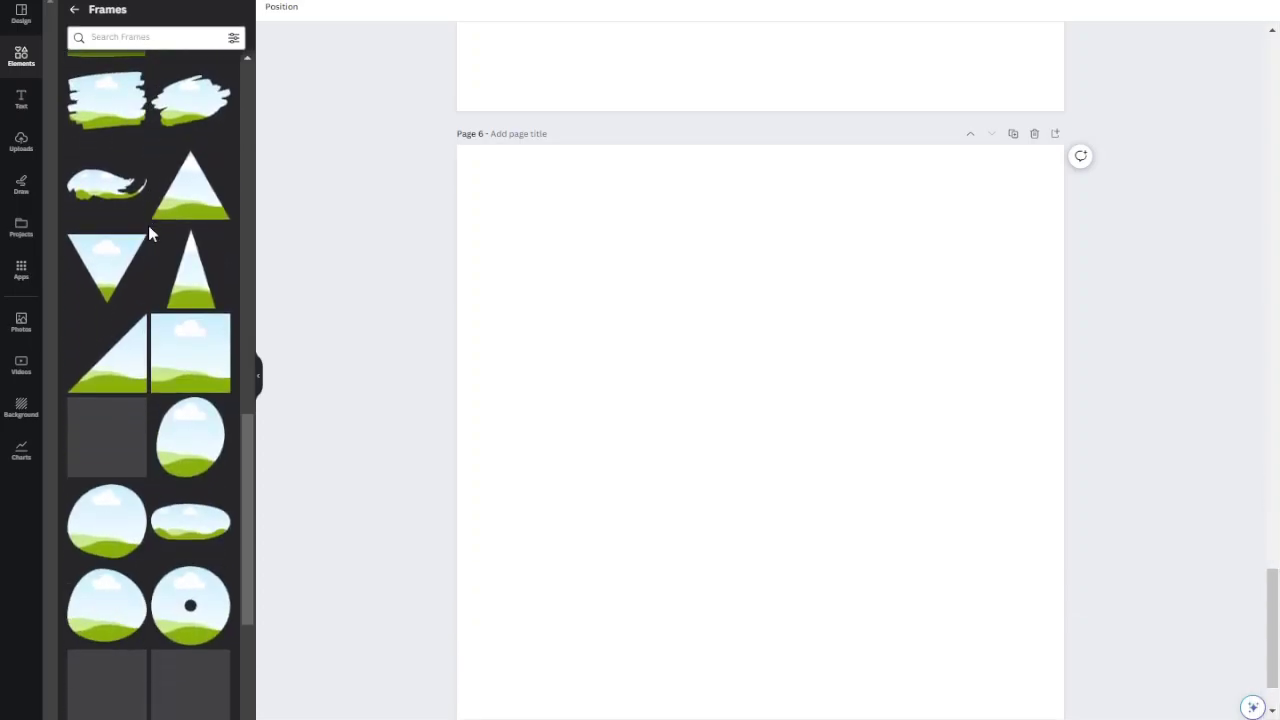
scroll(148, 226, down, 3)
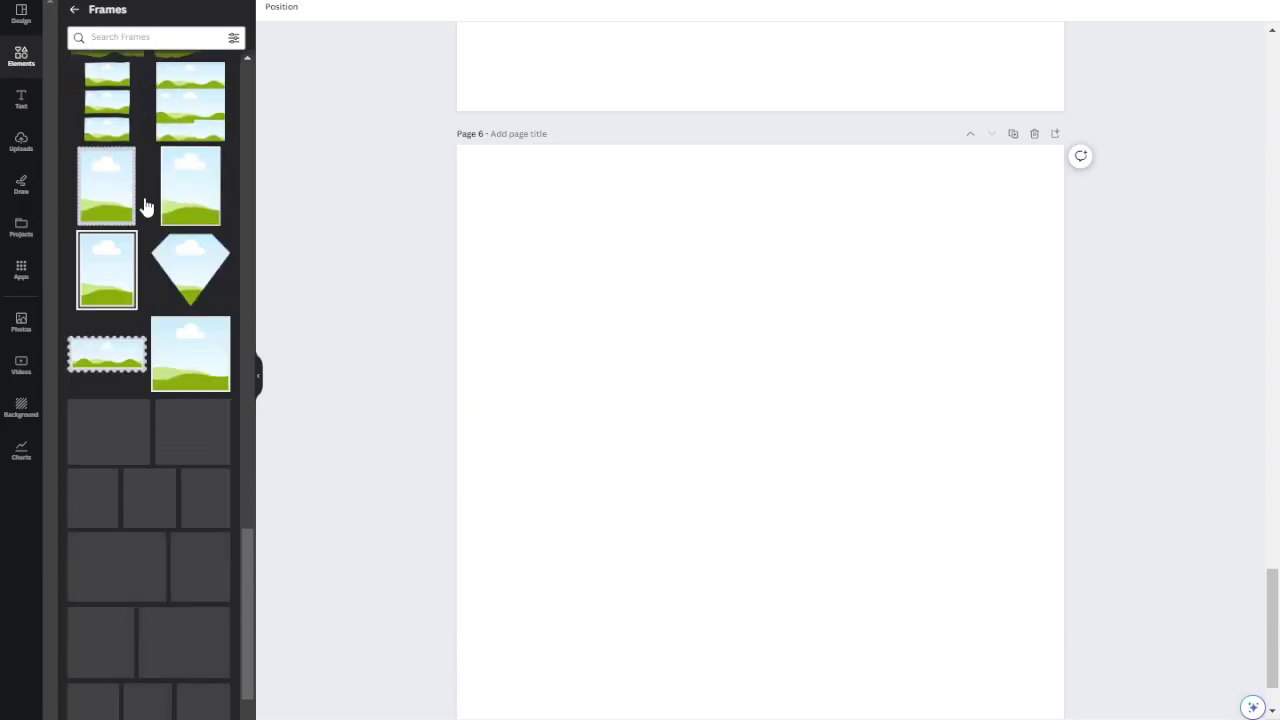
scroll(169, 455, down, 6)
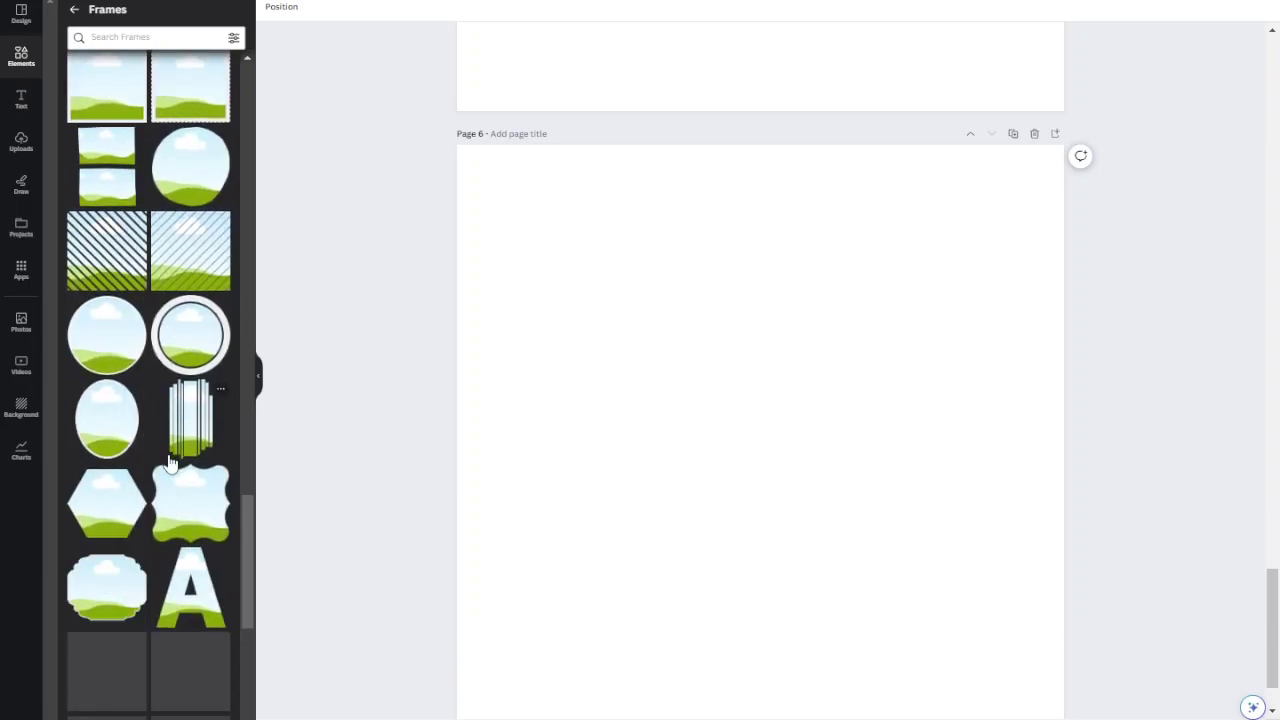
scroll(170, 463, down, 2)
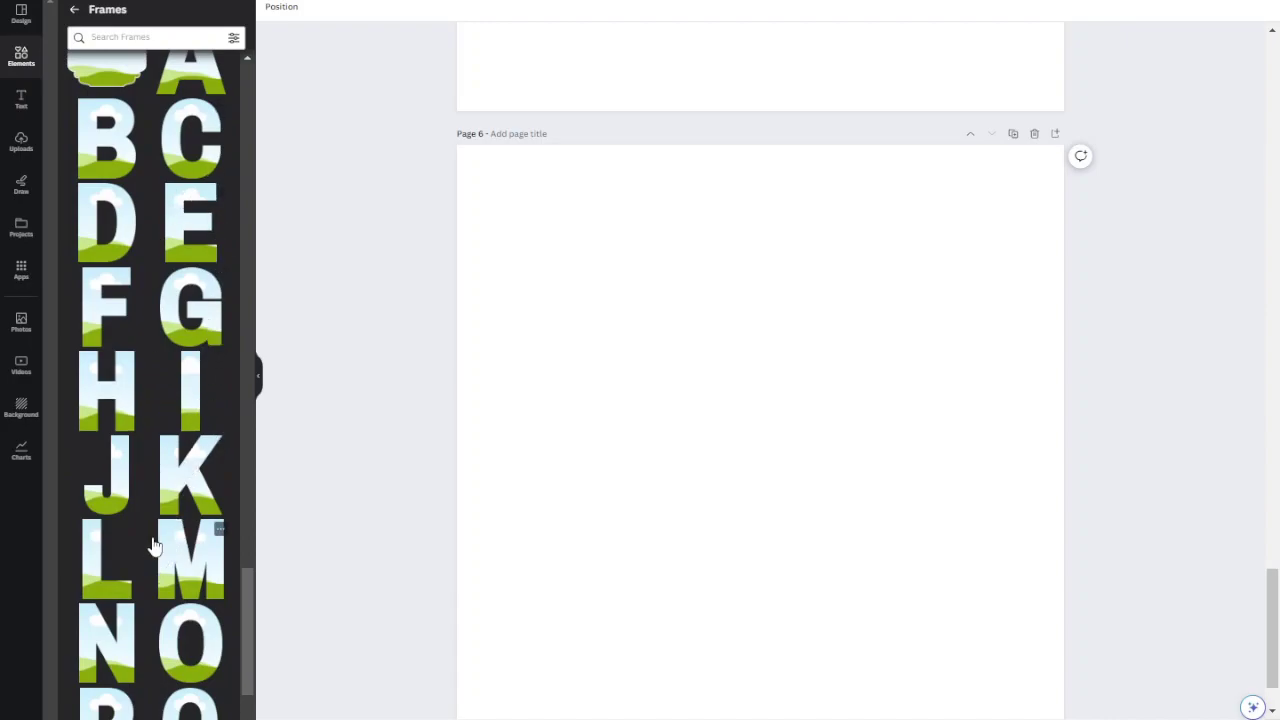
scroll(155, 545, down, 6)
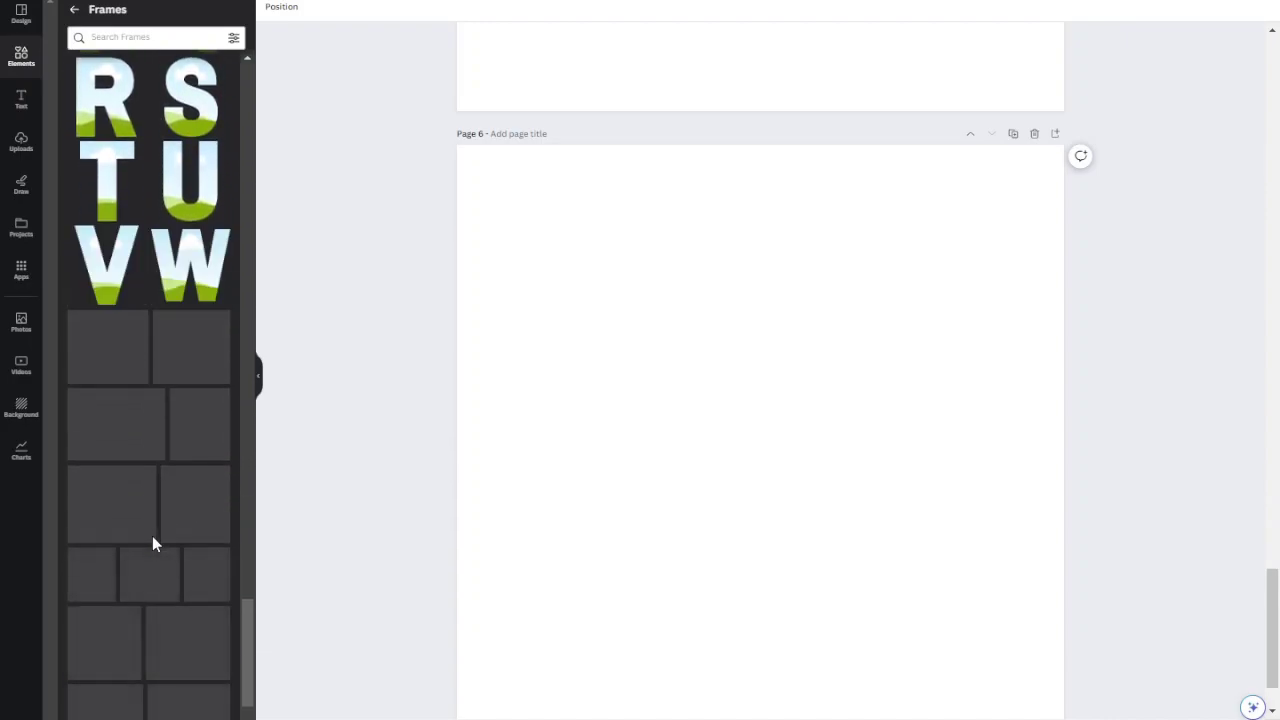
scroll(152, 536, down, 2)
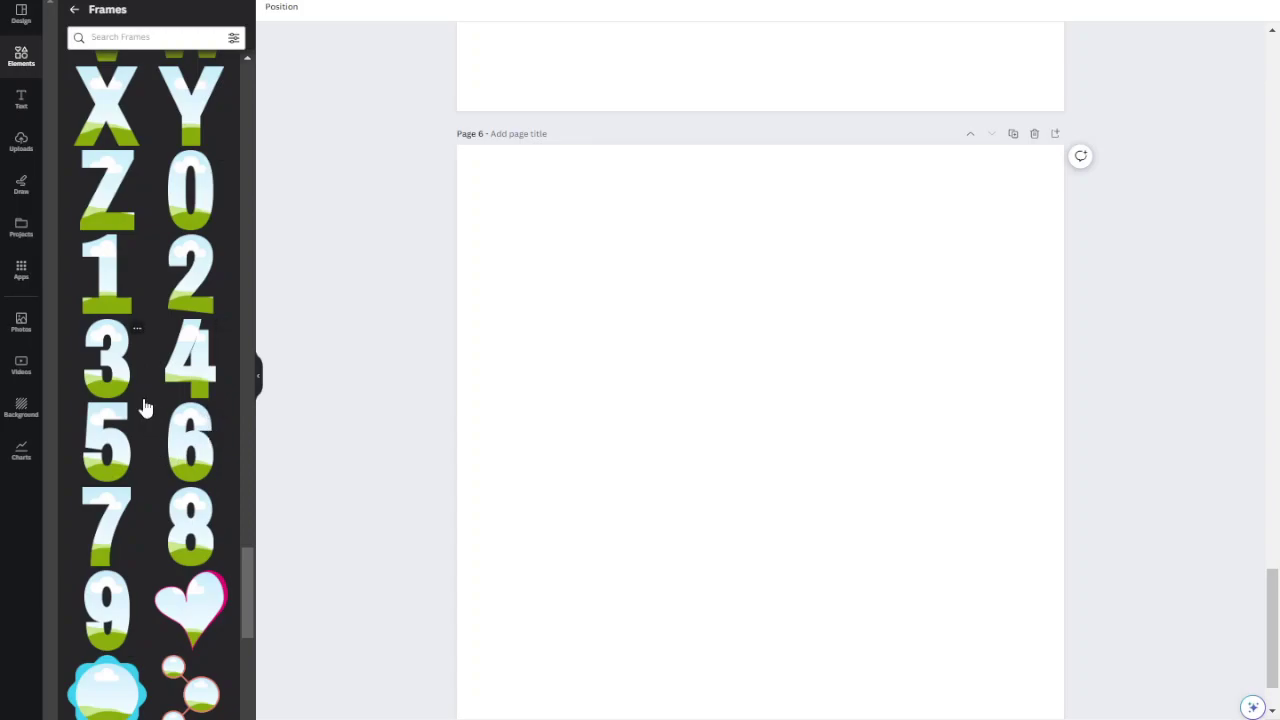
Step: Search the frames for "letter s" and add the plain bold S frame to page 6
click(121, 36)
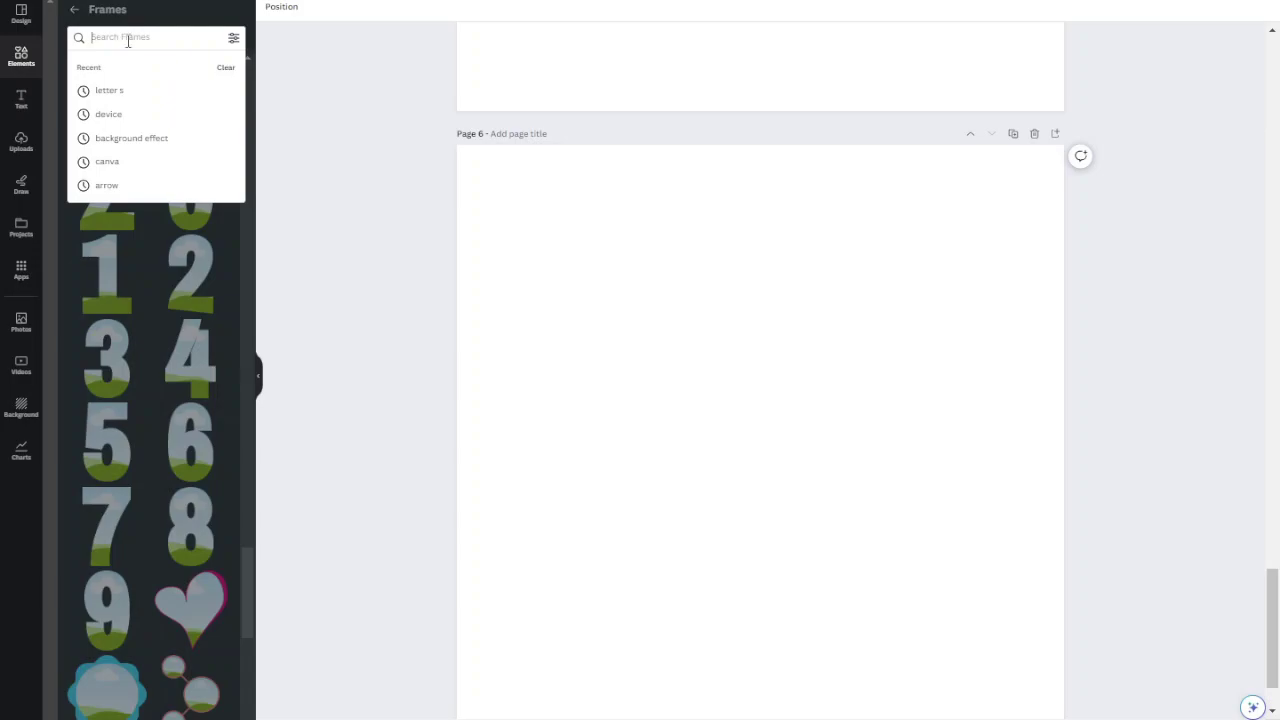
text(l)
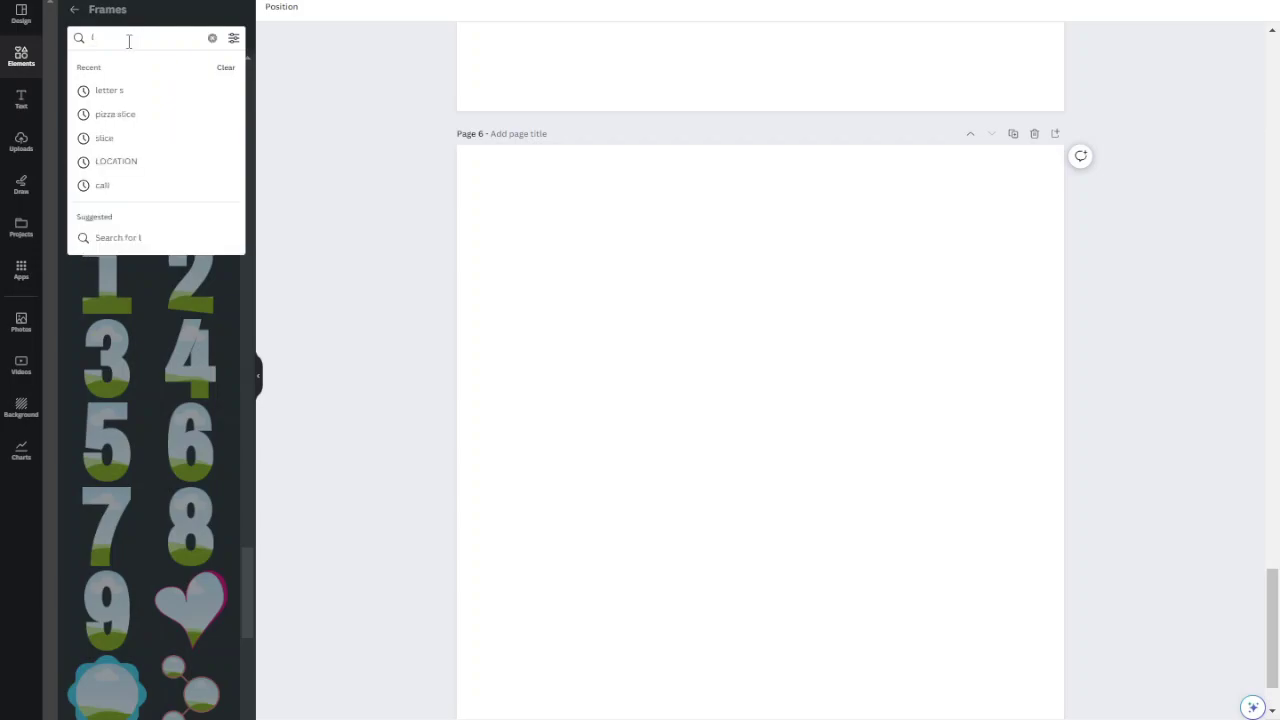
click(128, 91)
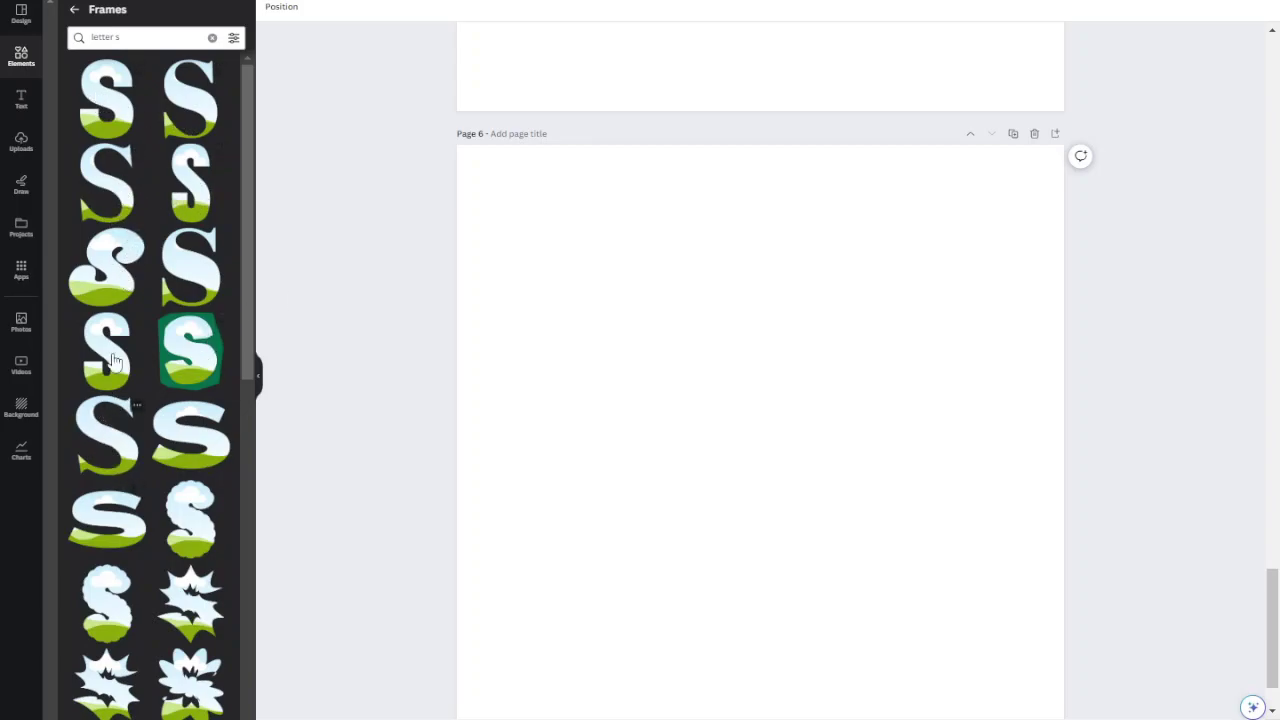
click(107, 112)
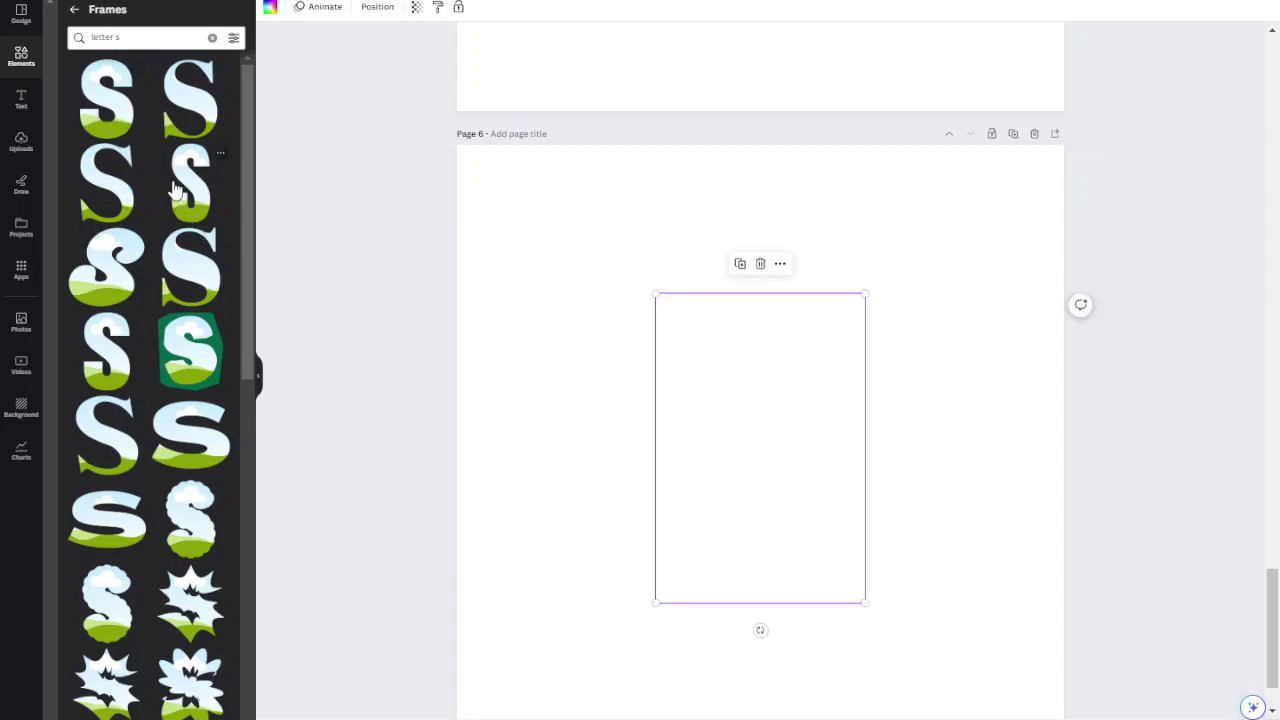
scroll(769, 200, up, 4)
scroll(778, 179, down, 5)
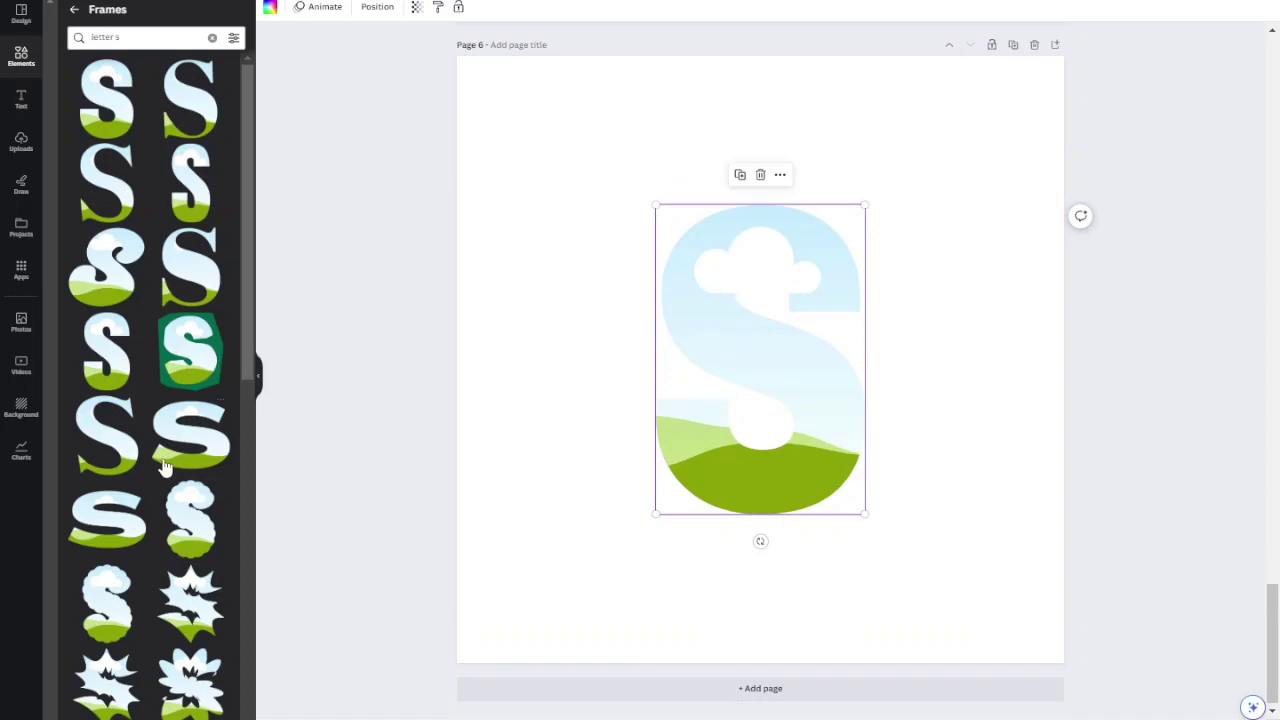
Step: Replace the plain bold S frame with the spiky S frame, placed near the centre of page 6
scroll(167, 459, down, 5)
click(193, 340)
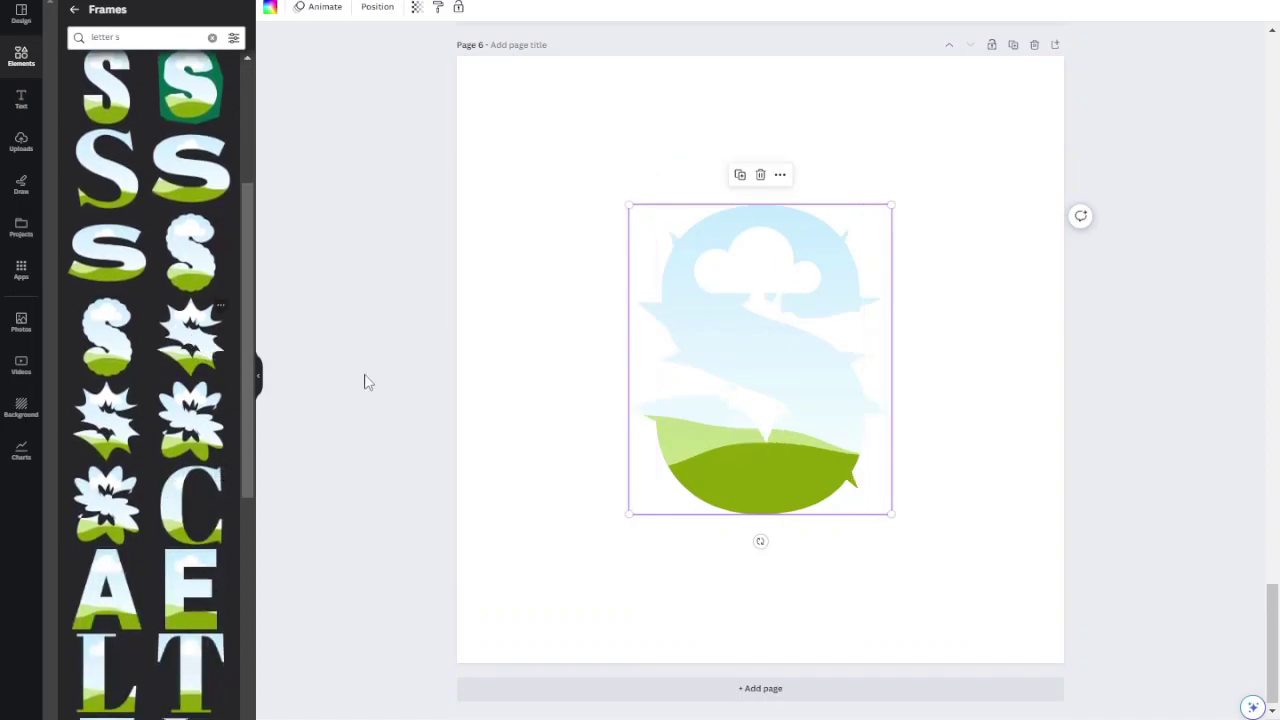
drag(688, 492, 754, 280)
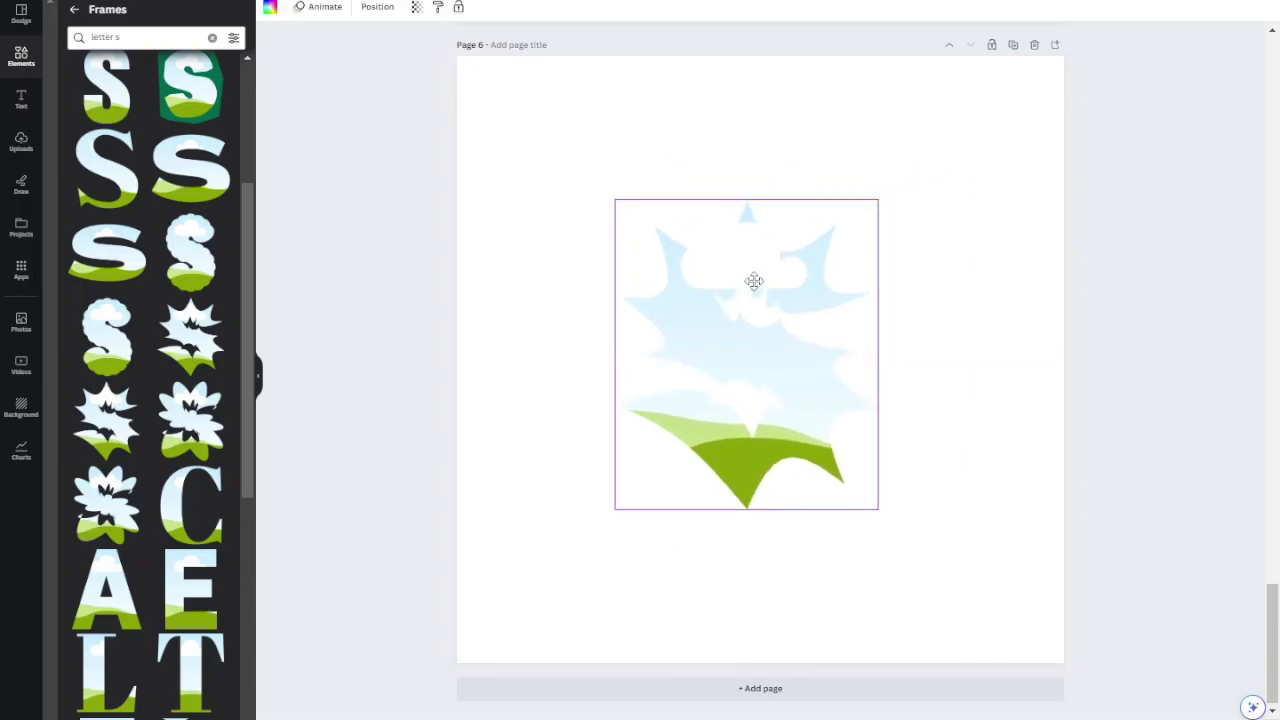
Step: Give page 6 a light grey background and fill the spiky S frame with black (#000000)
click(487, 200)
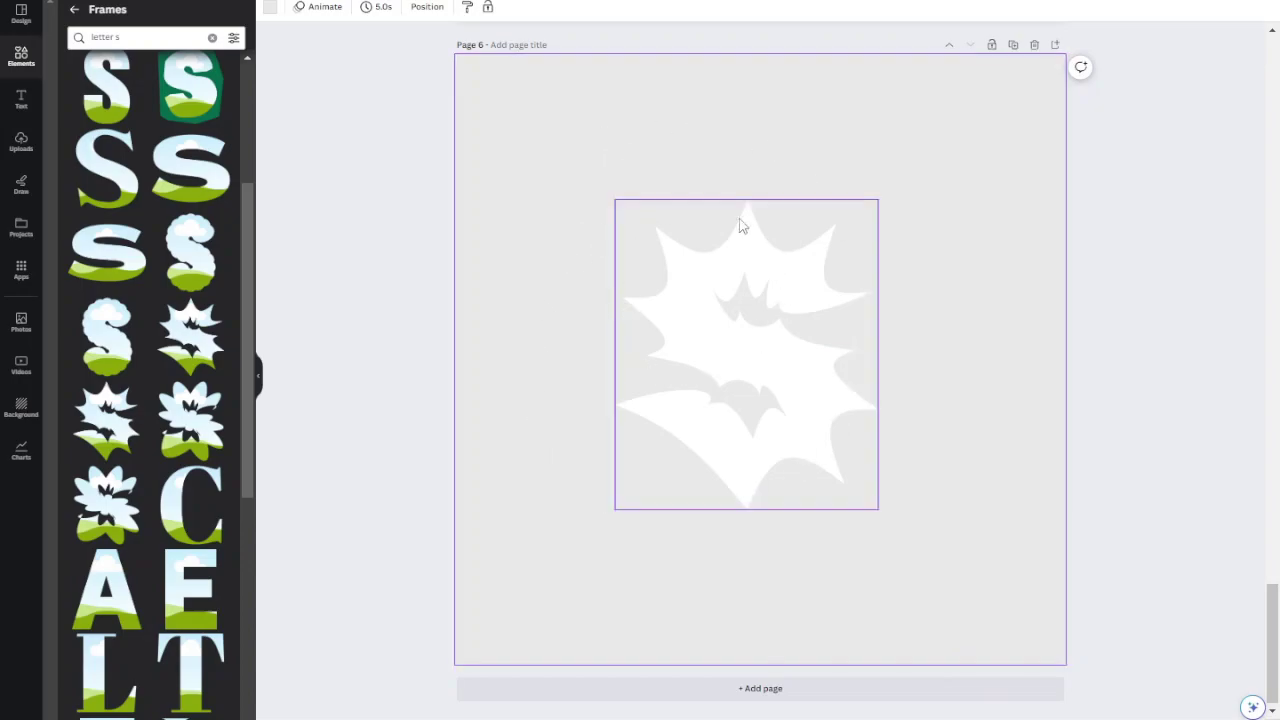
click(743, 354)
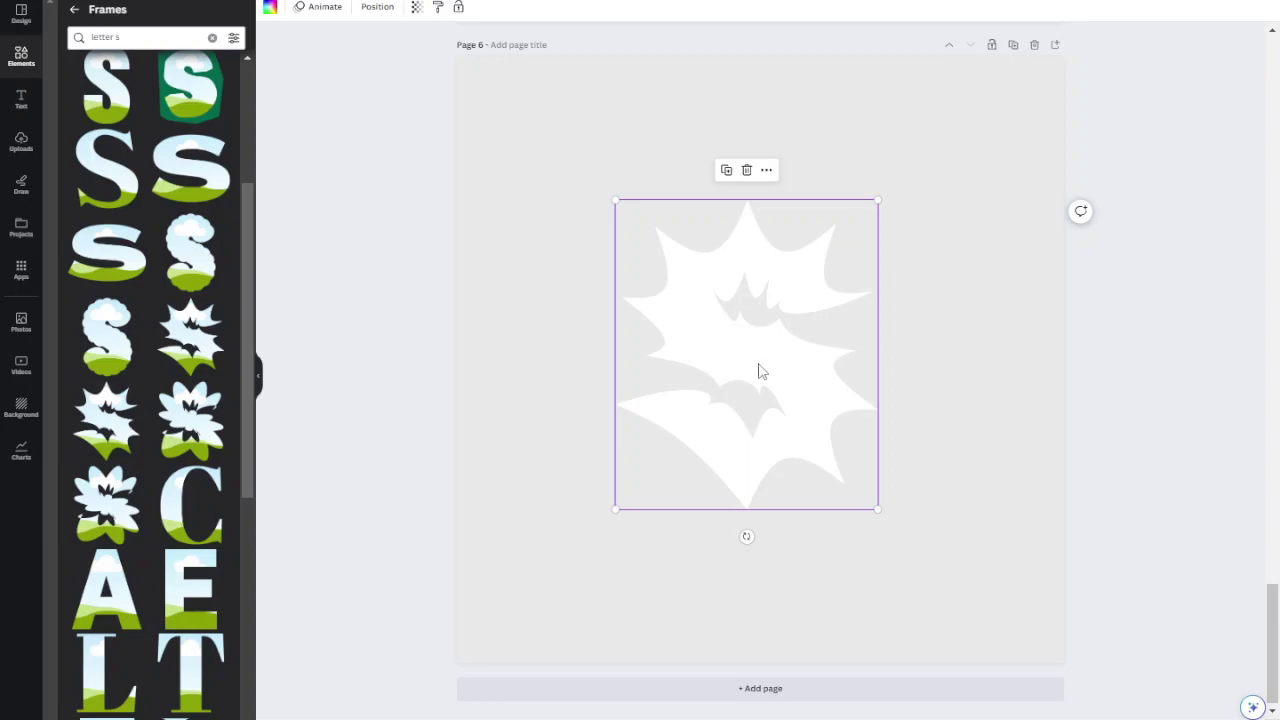
click(270, 8)
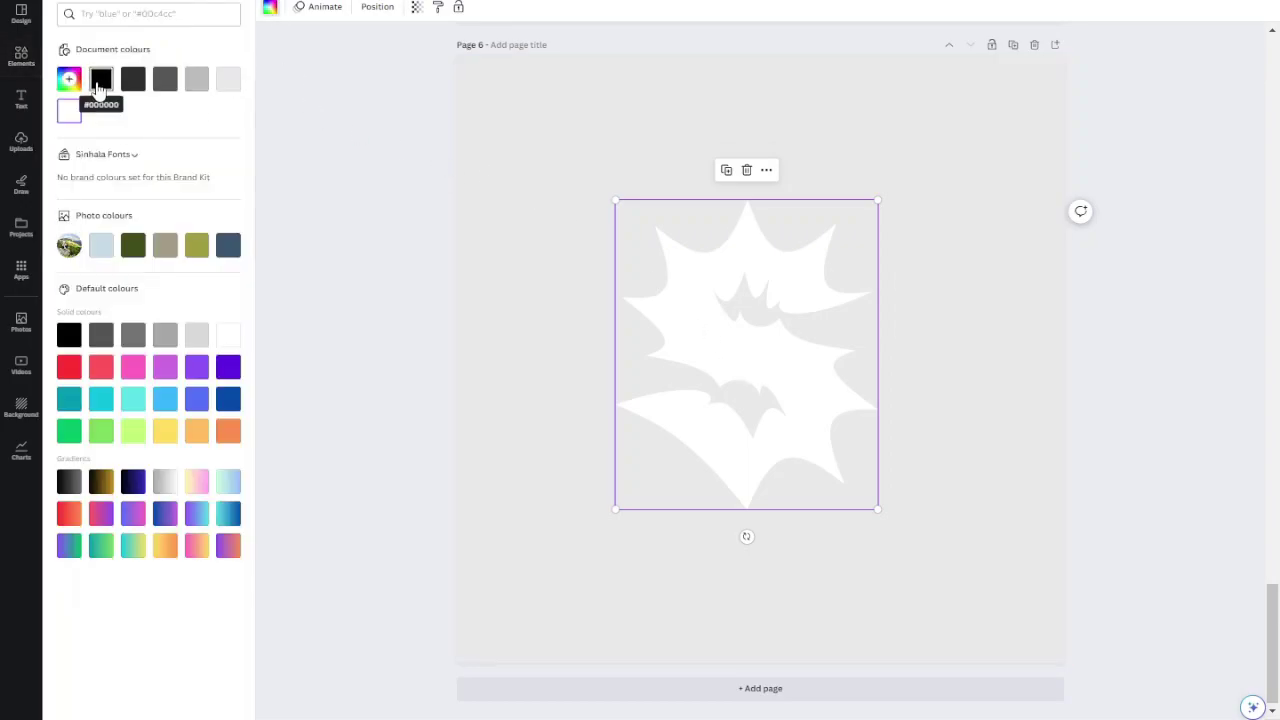
click(101, 79)
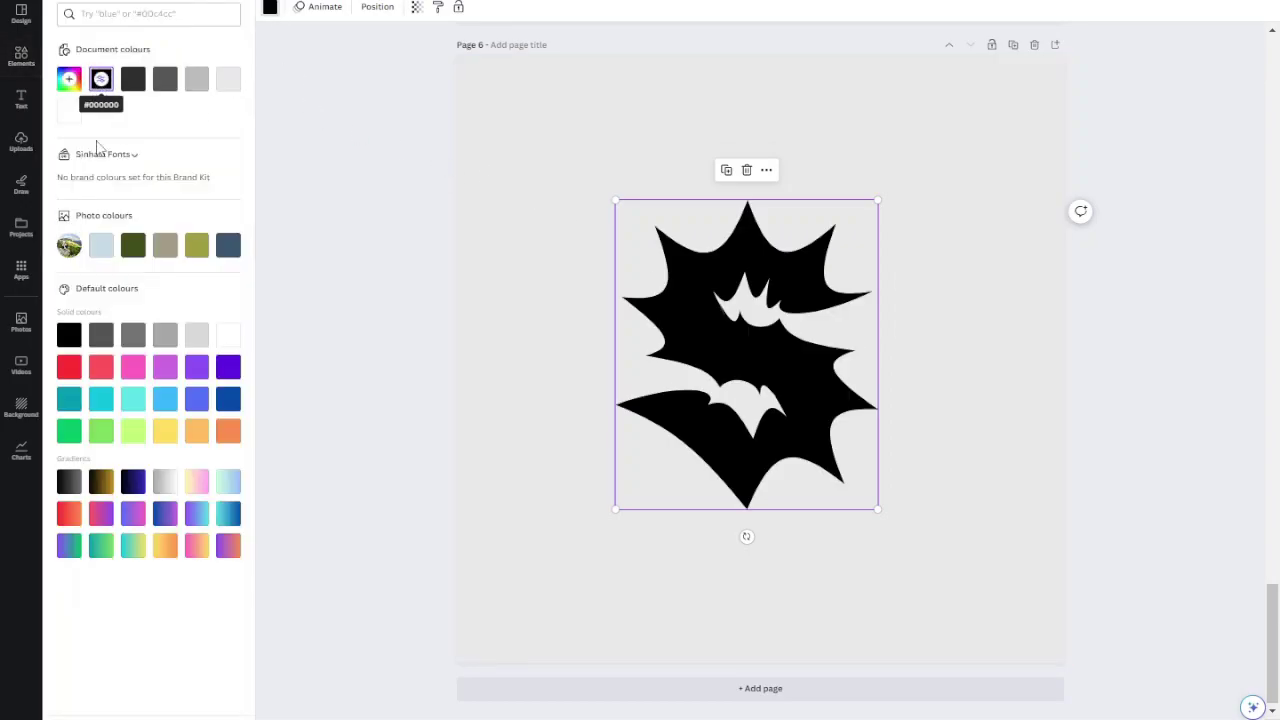
Step: Try red, pink and violet fills on the spiky S frame and return it to black
click(69, 368)
click(133, 367)
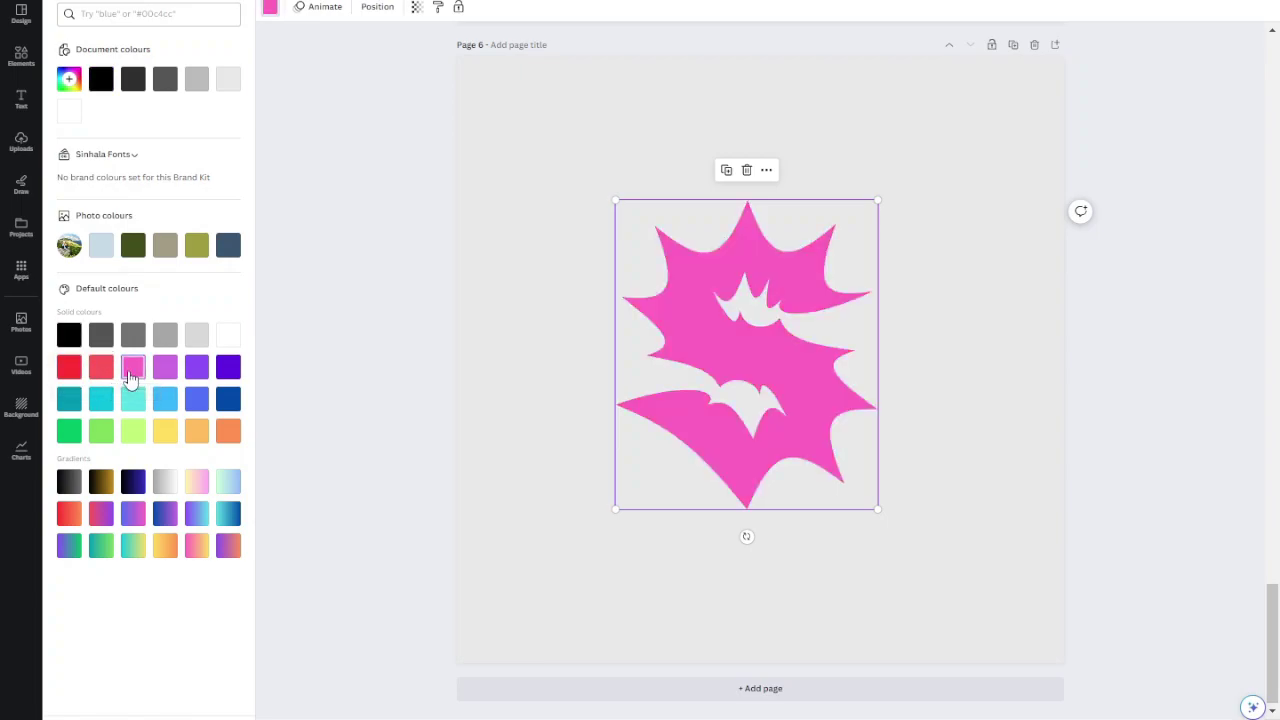
click(228, 370)
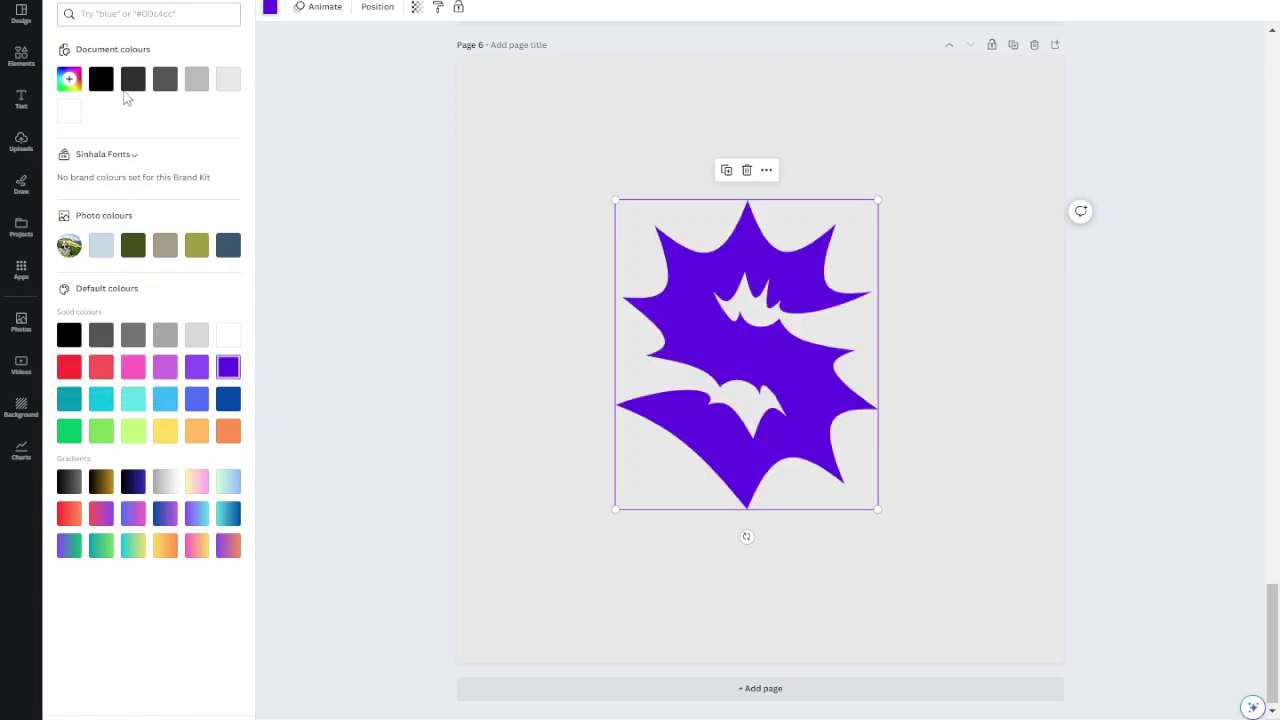
click(101, 80)
click(354, 189)
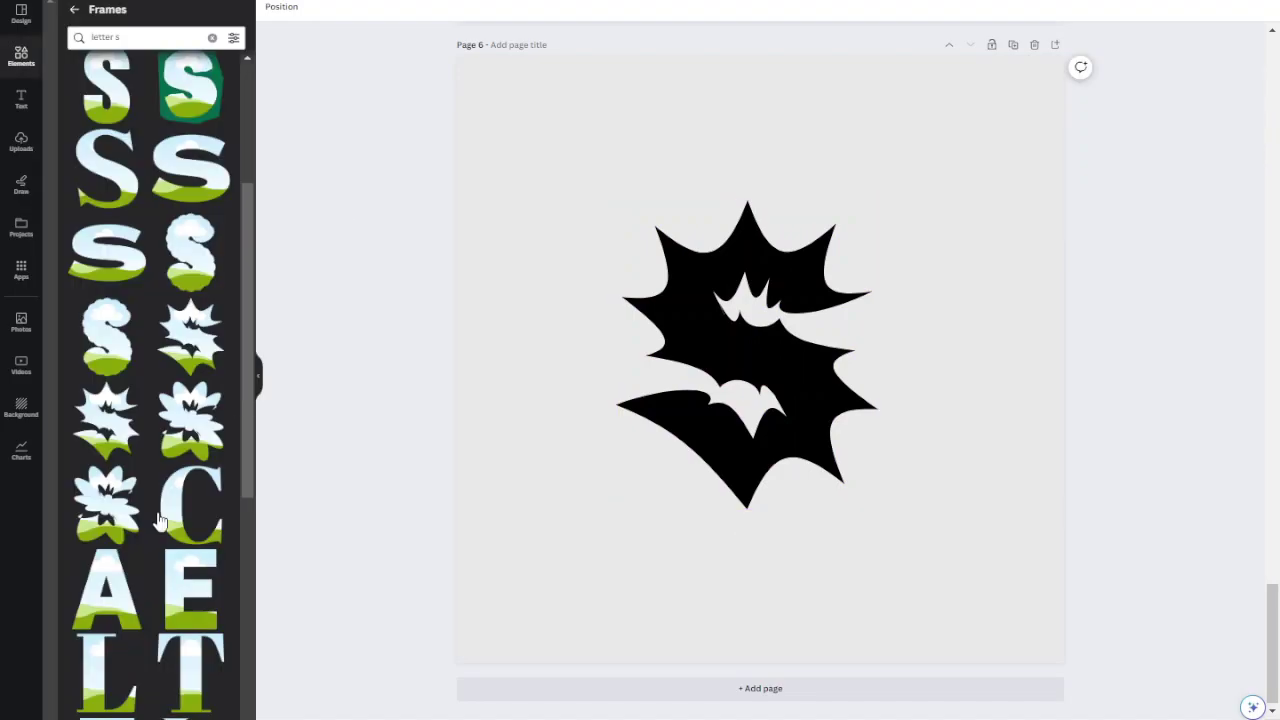
Step: Browse the remaining letter frames in the search results and add a blank page after page 6
scroll(140, 560, down, 5)
scroll(160, 434, down, 8)
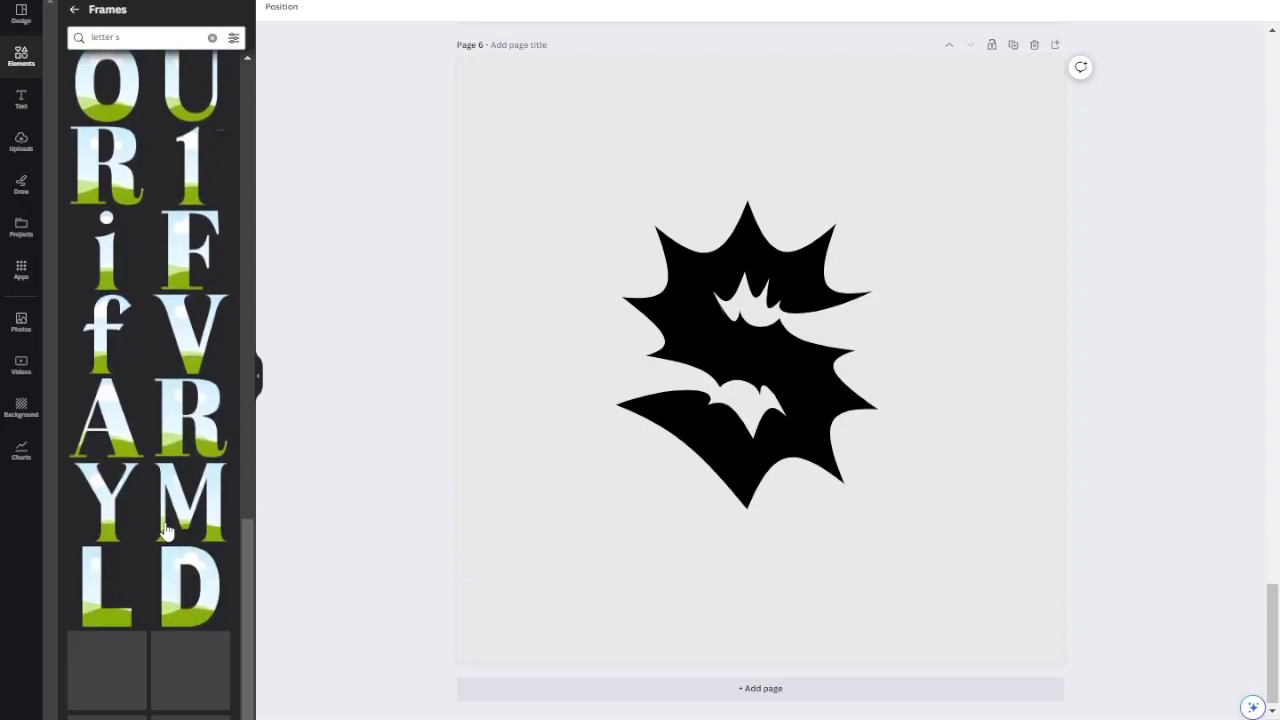
scroll(166, 509, down, 3)
click(259, 376)
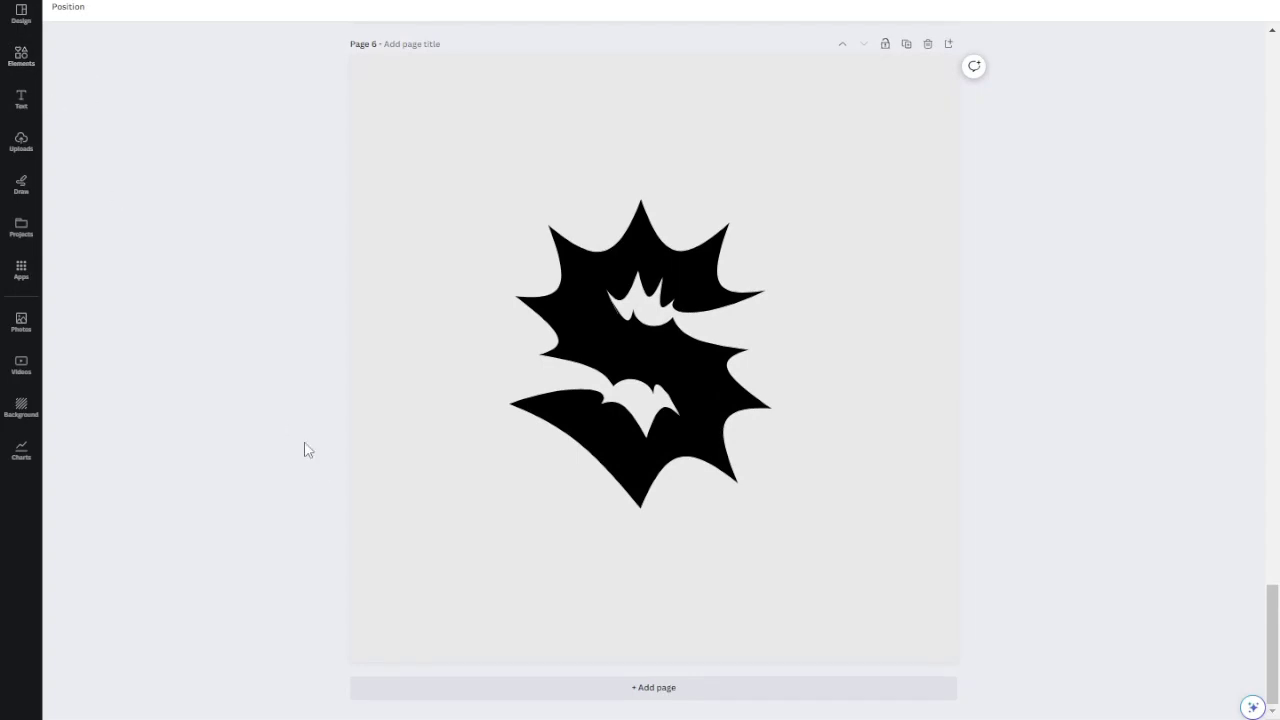
click(624, 696)
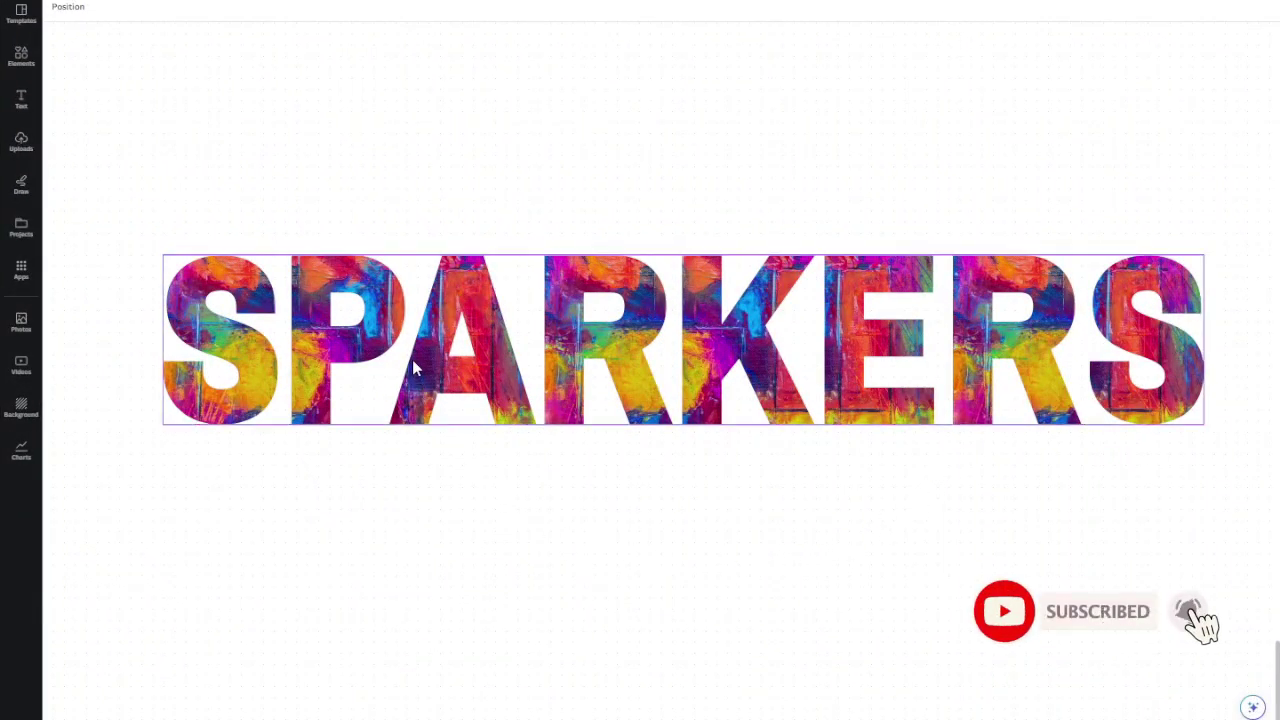
Step: Try moving the first S up out of the SPARKERS lettering as a separate letter frame, and undo the change
click(305, 362)
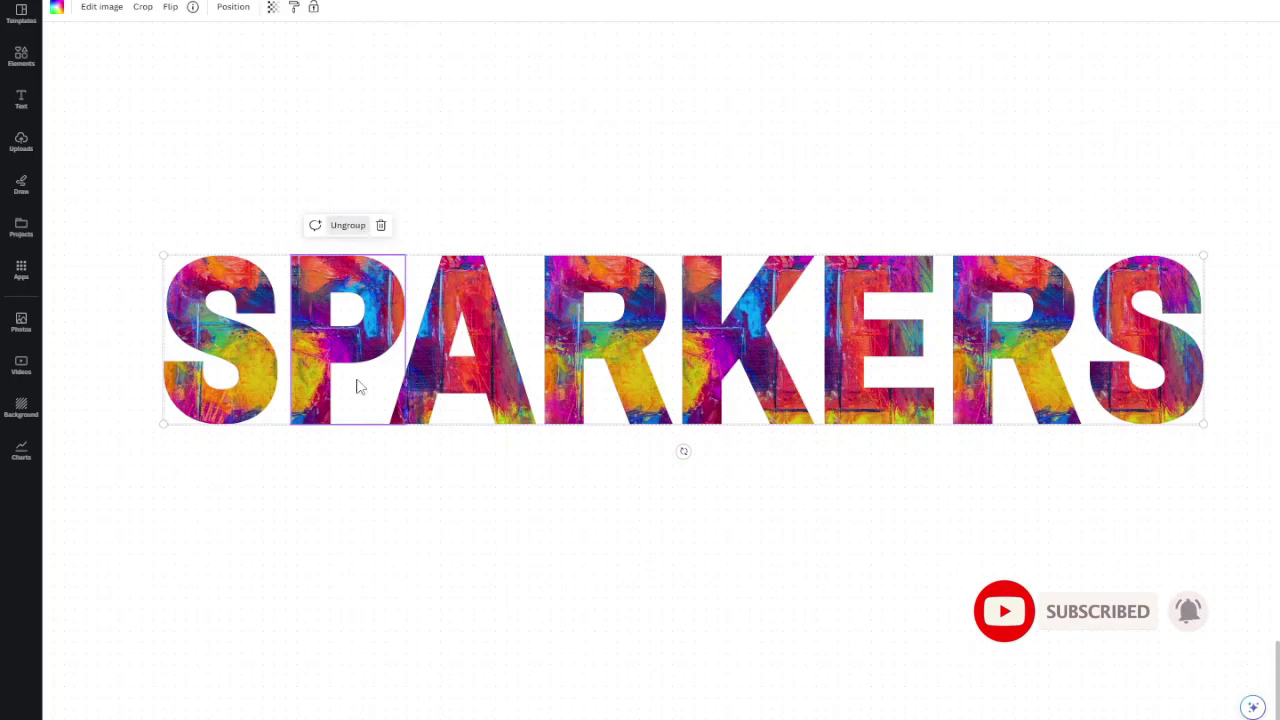
click(323, 460)
drag(257, 358, 270, 240)
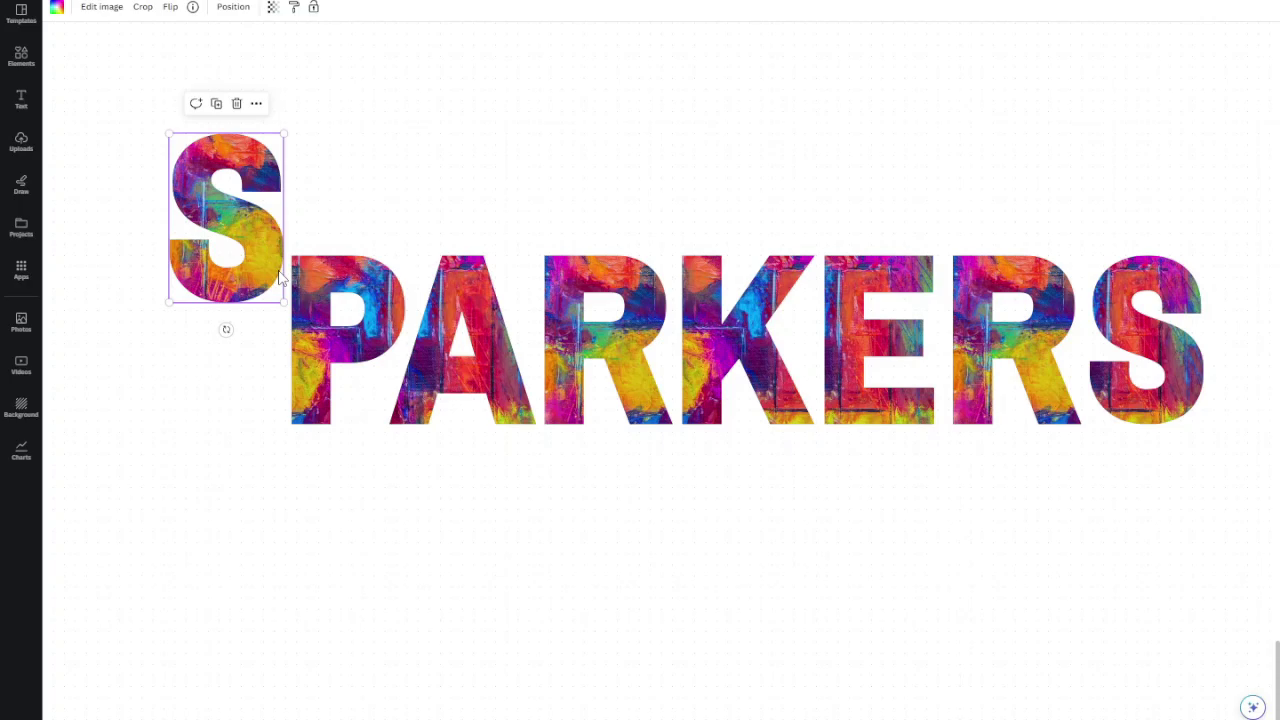
key(ctrl+z)
key(ctrl+z)
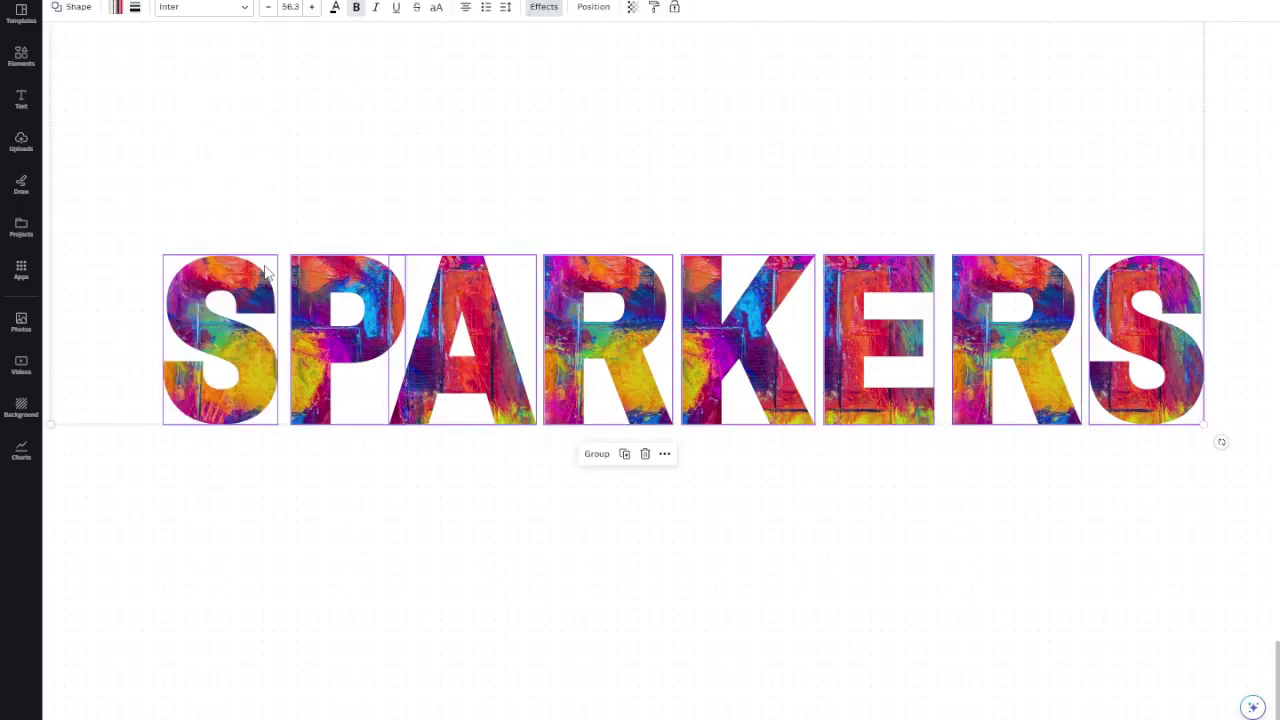
click(279, 484)
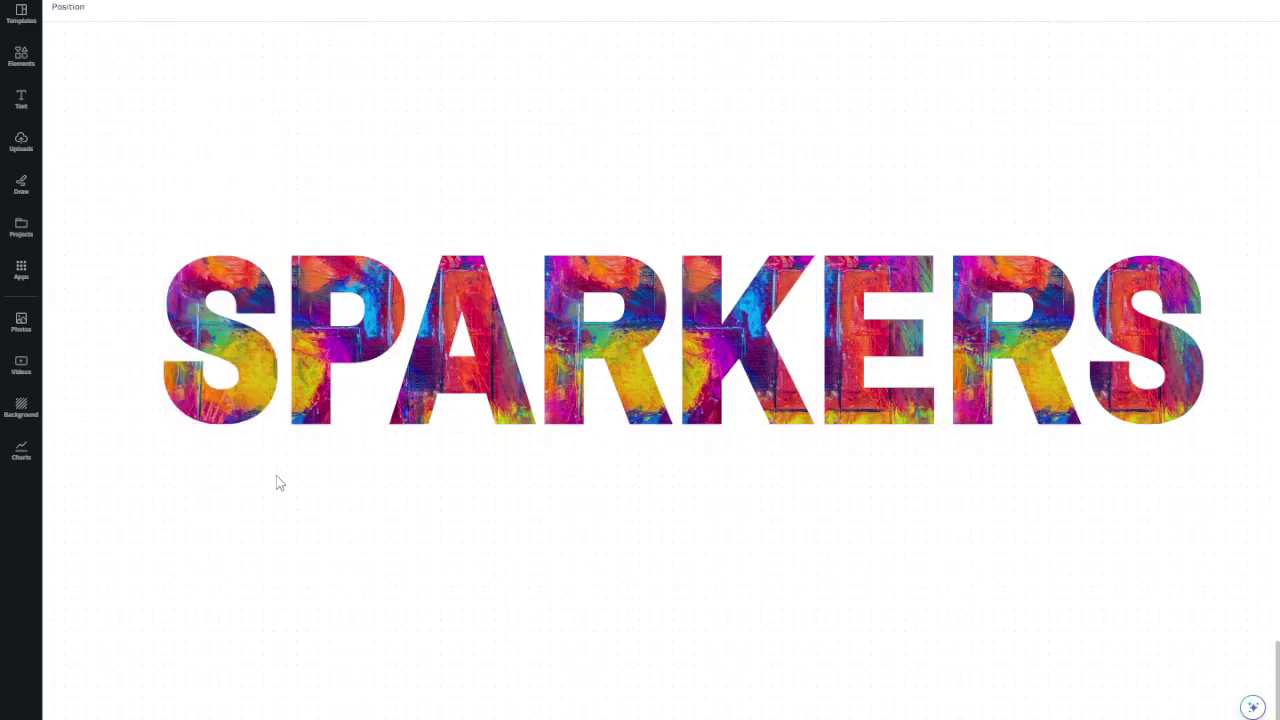
Step: Add the bold K and A letter frames from the frame library to the whiteboard
click(206, 398)
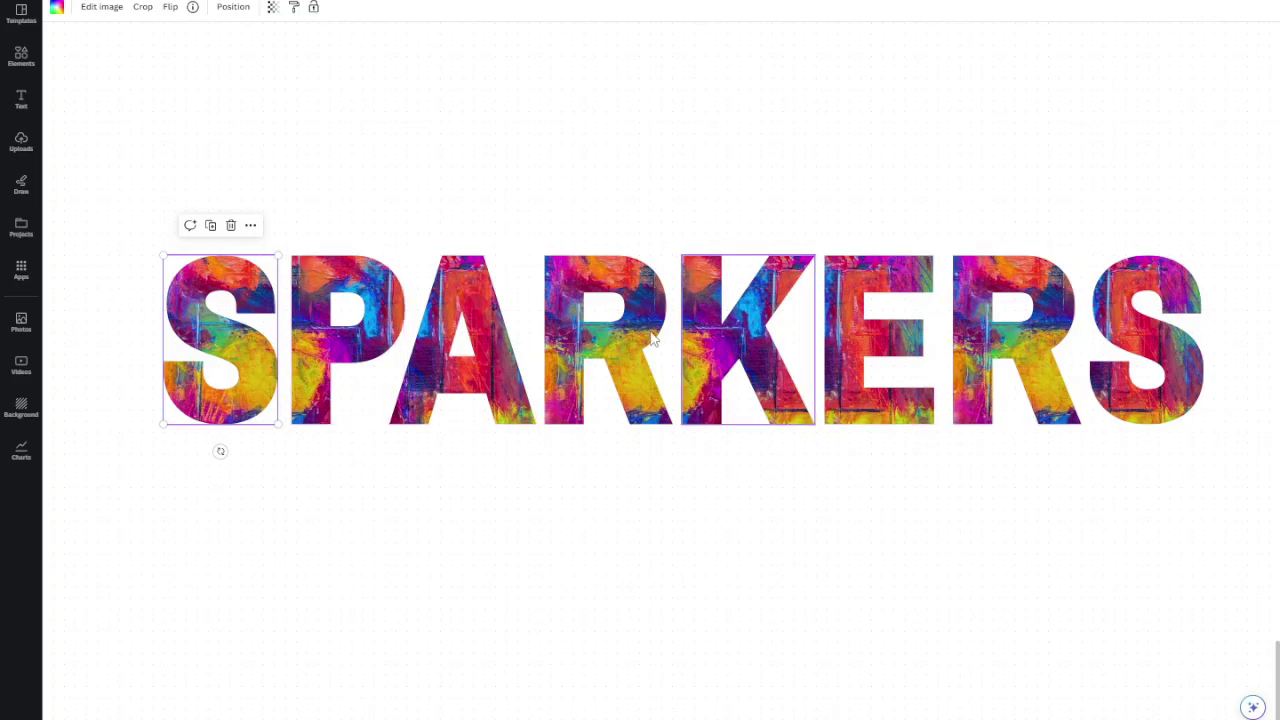
click(21, 55)
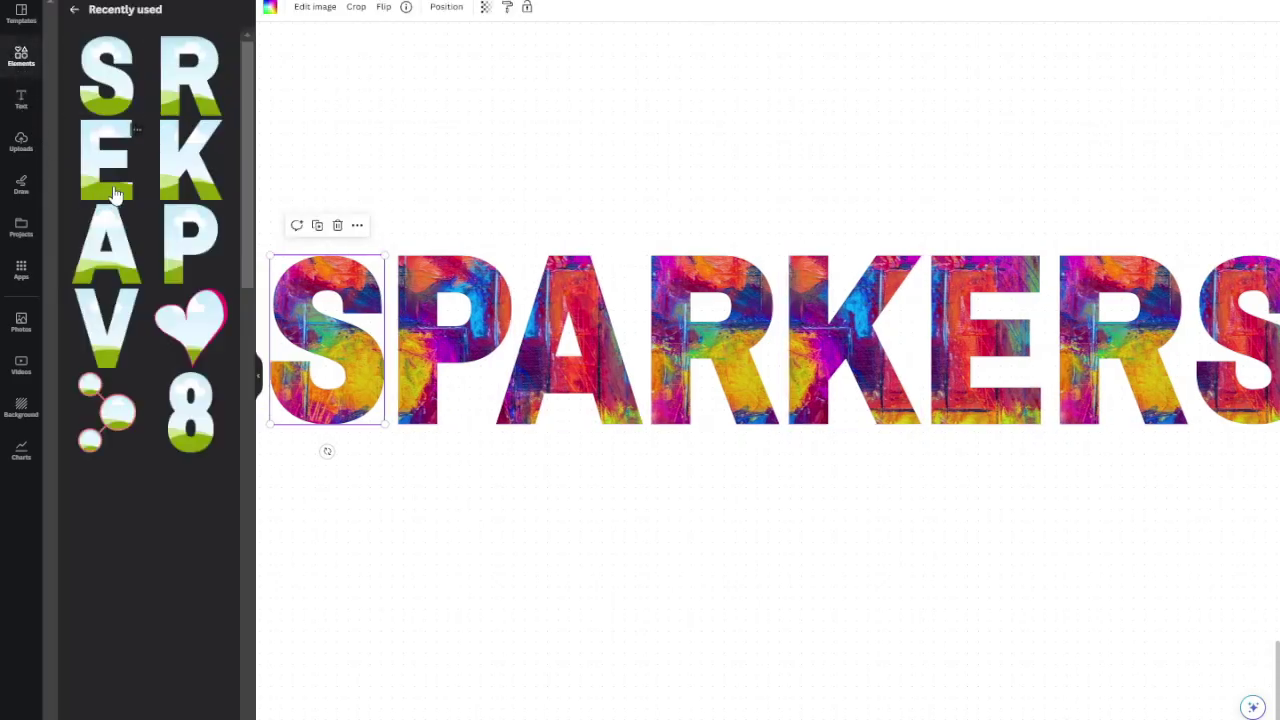
click(74, 9)
click(170, 429)
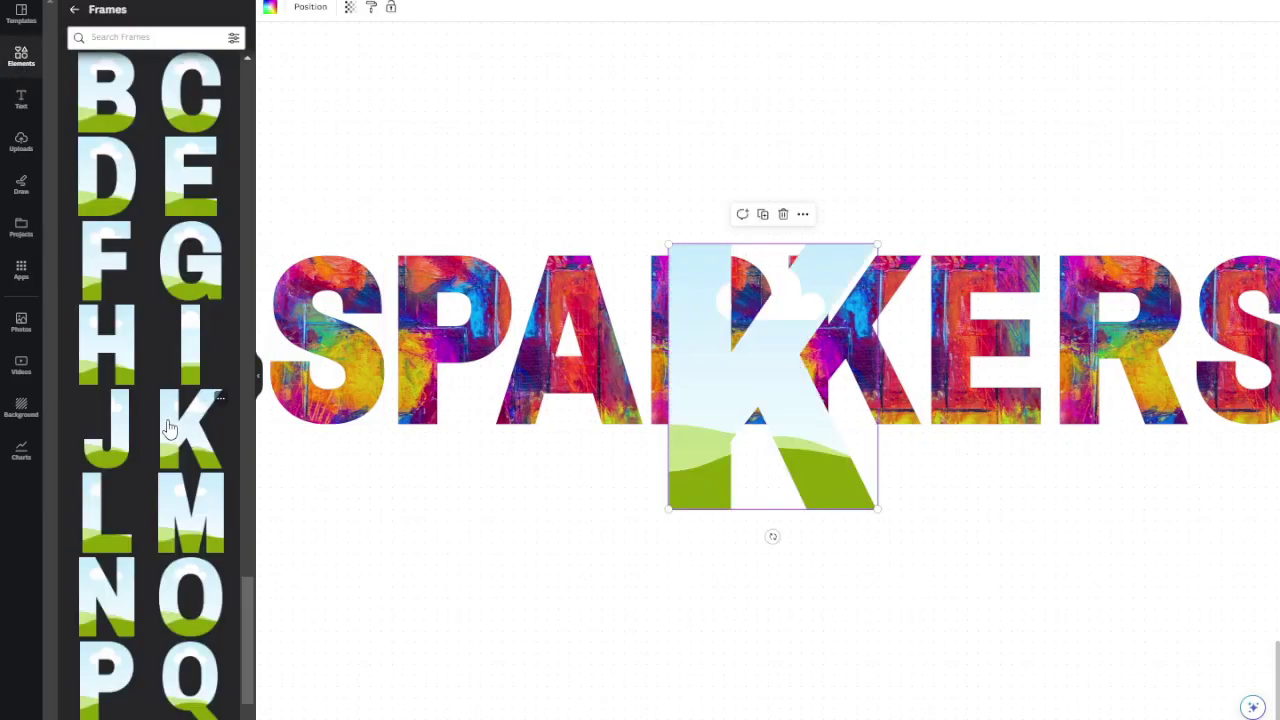
scroll(170, 429, up, 4)
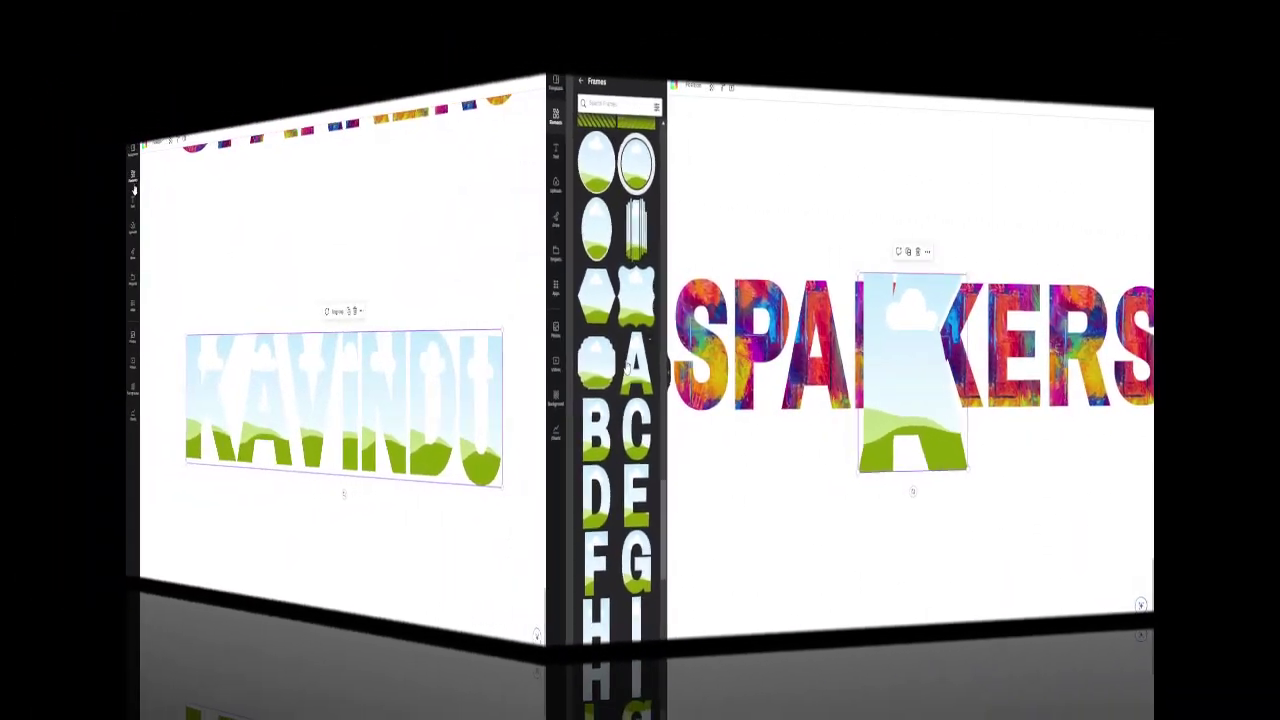
Step: Open the photo results for "creative" and fill the first letter frame of the lower word with the photo of a person facing floating screens
click(122, 150)
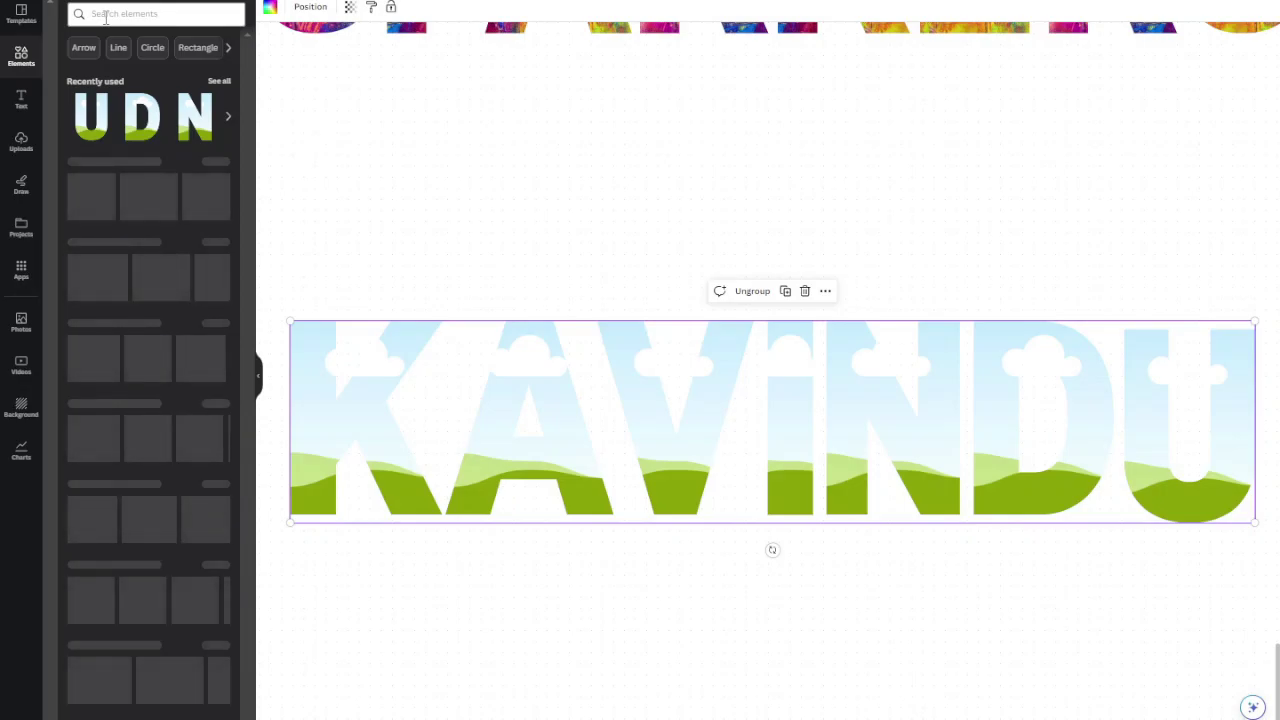
scroll(104, 594, down, 9)
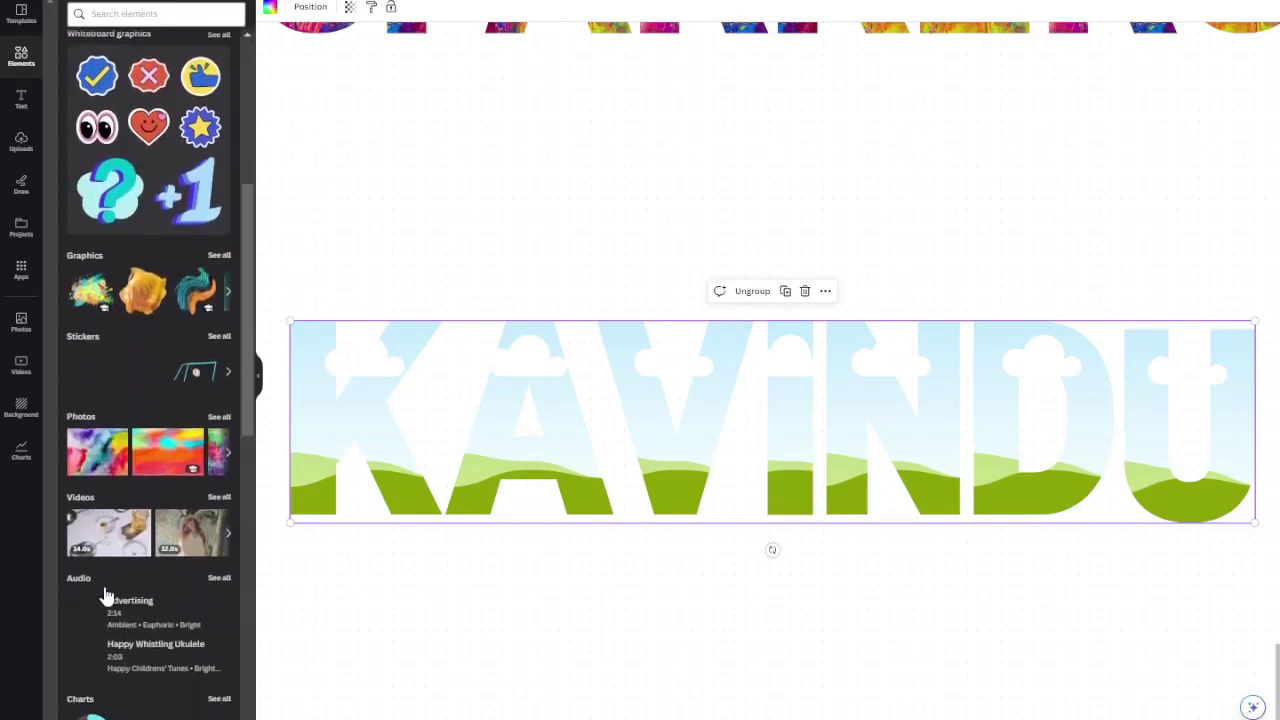
scroll(104, 594, down, 4)
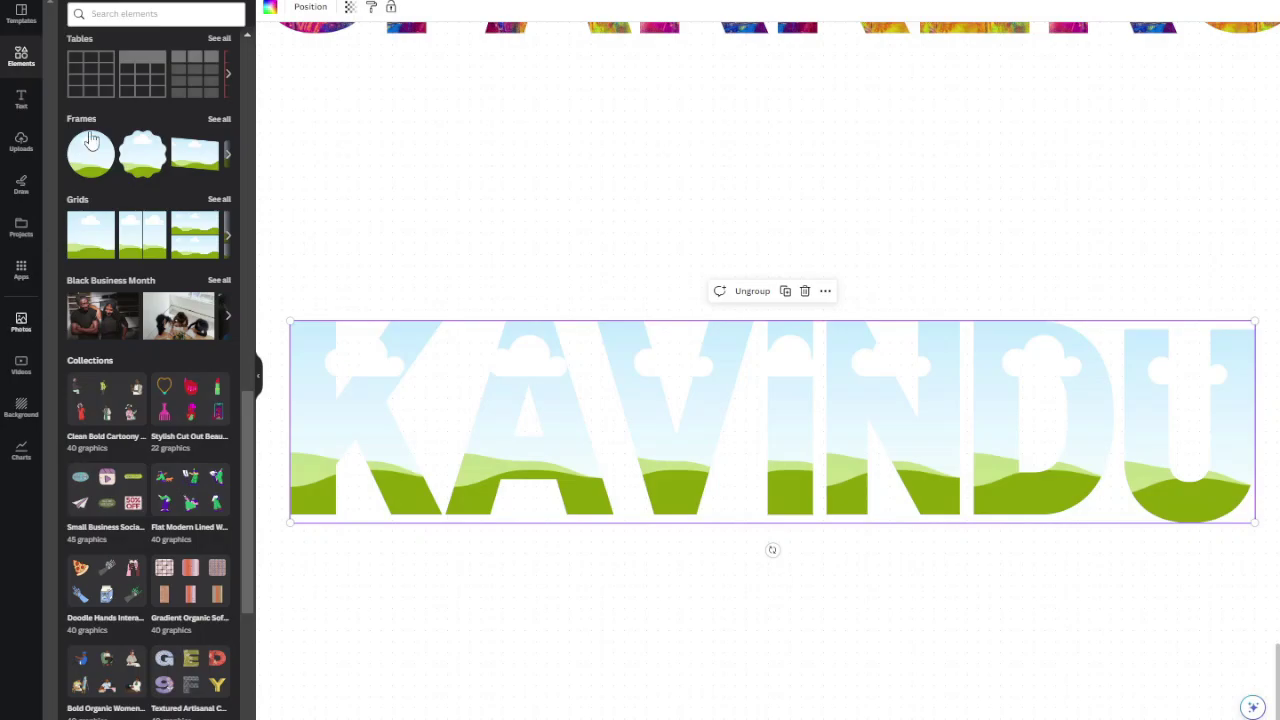
click(21, 322)
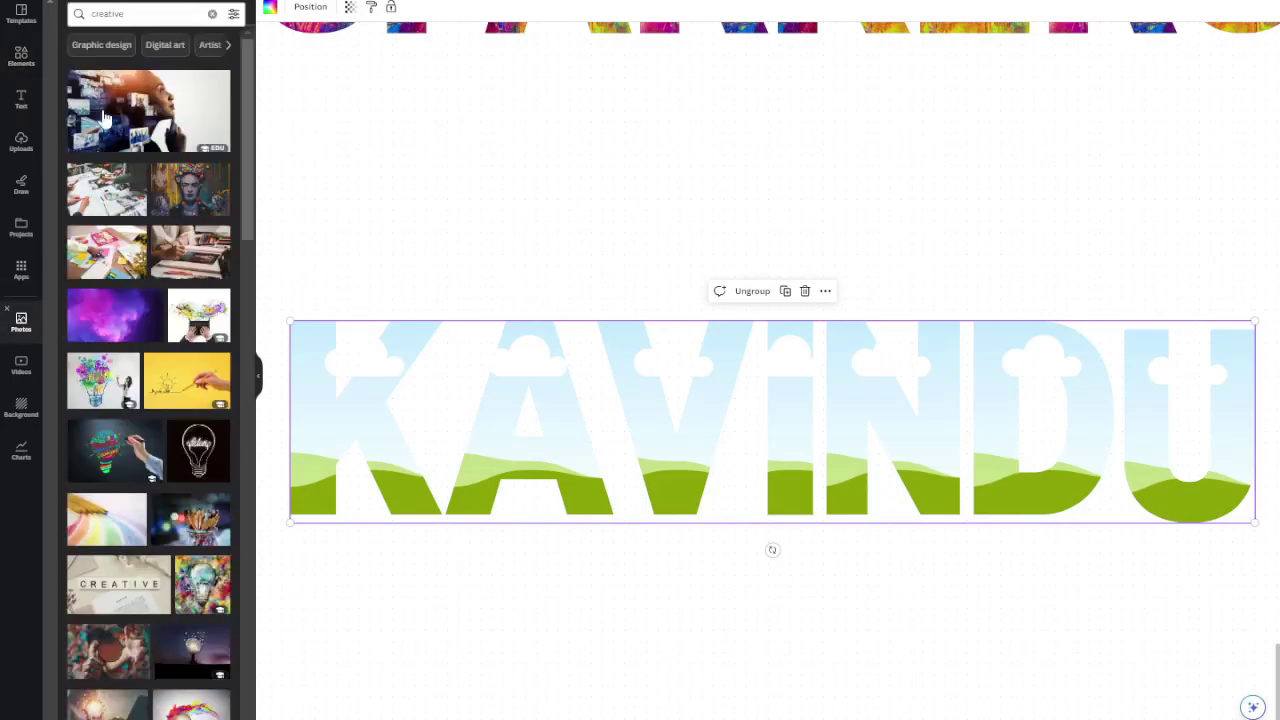
click(101, 108)
drag(685, 330, 363, 392)
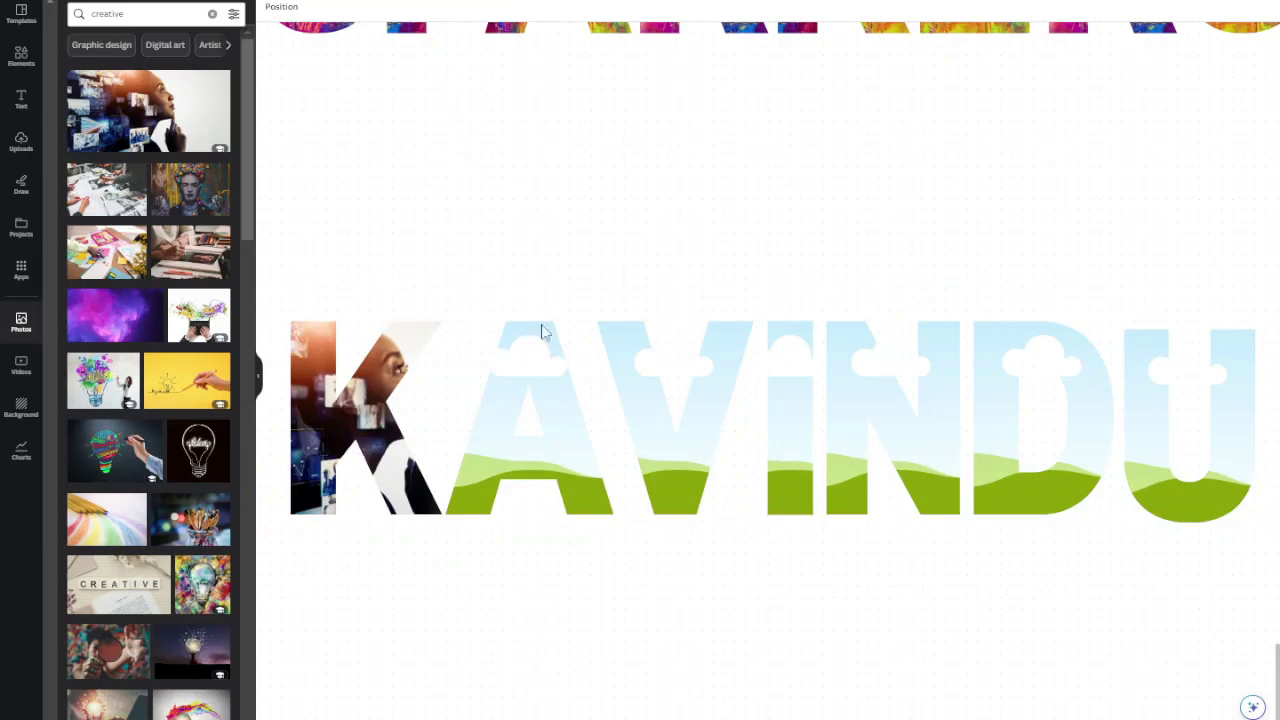
Step: Fill the second letter frame with the flower-crowned portrait and the third with the photo of pink design papers on a desk
click(190, 192)
drag(664, 278, 530, 400)
click(125, 260)
drag(746, 304, 700, 428)
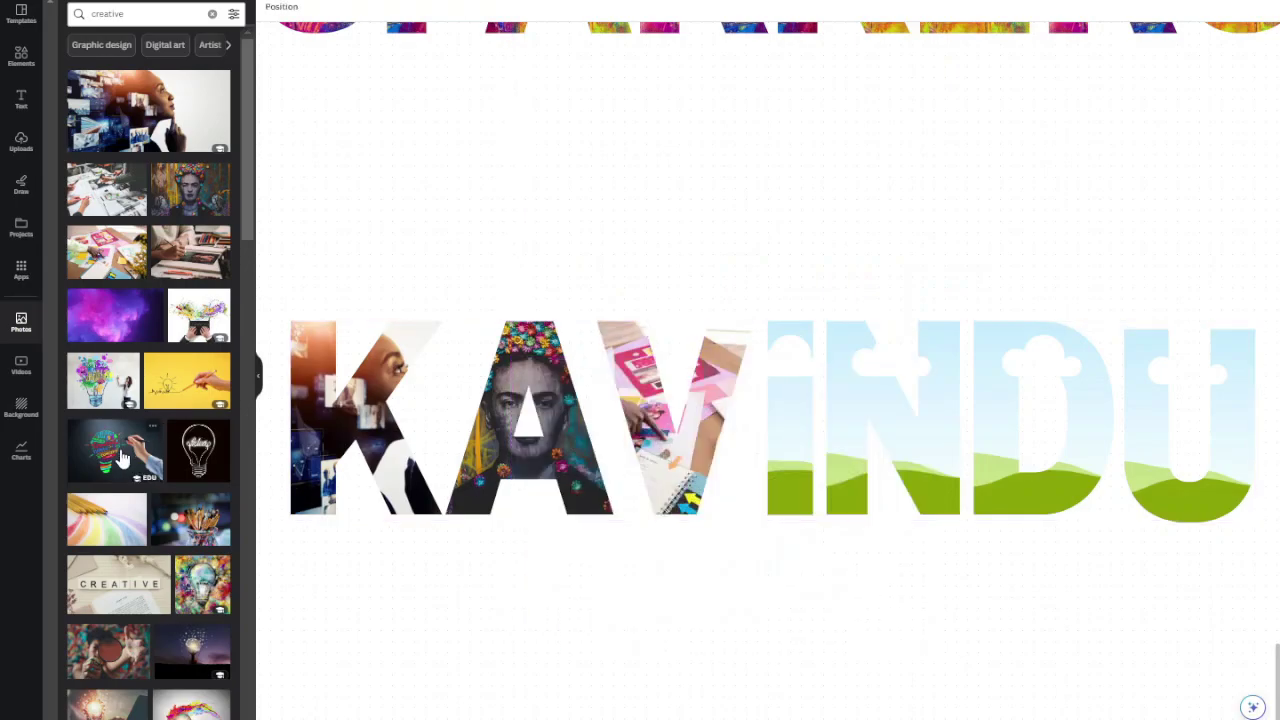
Step: Fill the fifth letter frame with the coloured pencils and rainbow photo and the fourth with the chalkboard light-bulb photo
click(108, 525)
drag(788, 338, 851, 424)
click(115, 462)
drag(757, 327, 737, 438)
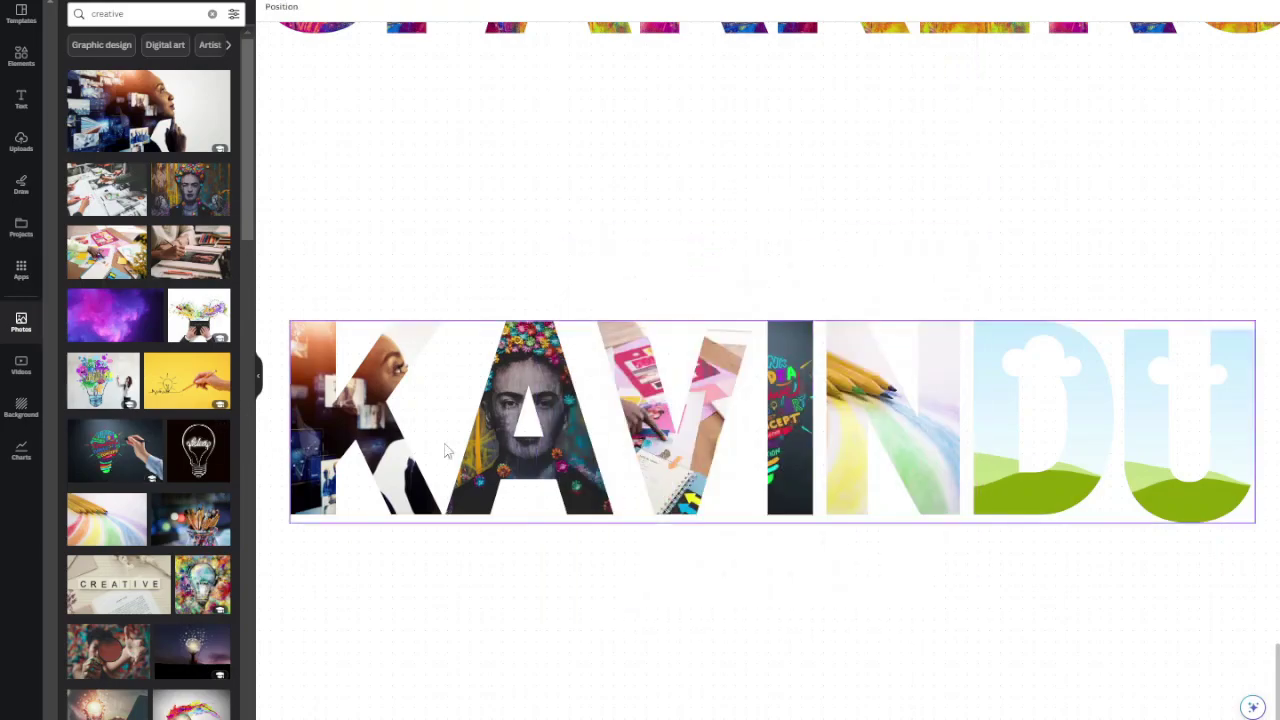
Step: Fill the sixth letter frame with the paintbrush jar photo and the seventh with the colourful graffiti light-bulb image
click(192, 520)
mouse_move(852, 417)
mouse_down()
mouse_move(1047, 473)
mouse_move(1129, 478)
mouse_up()
click(205, 592)
drag(760, 500, 1226, 500)
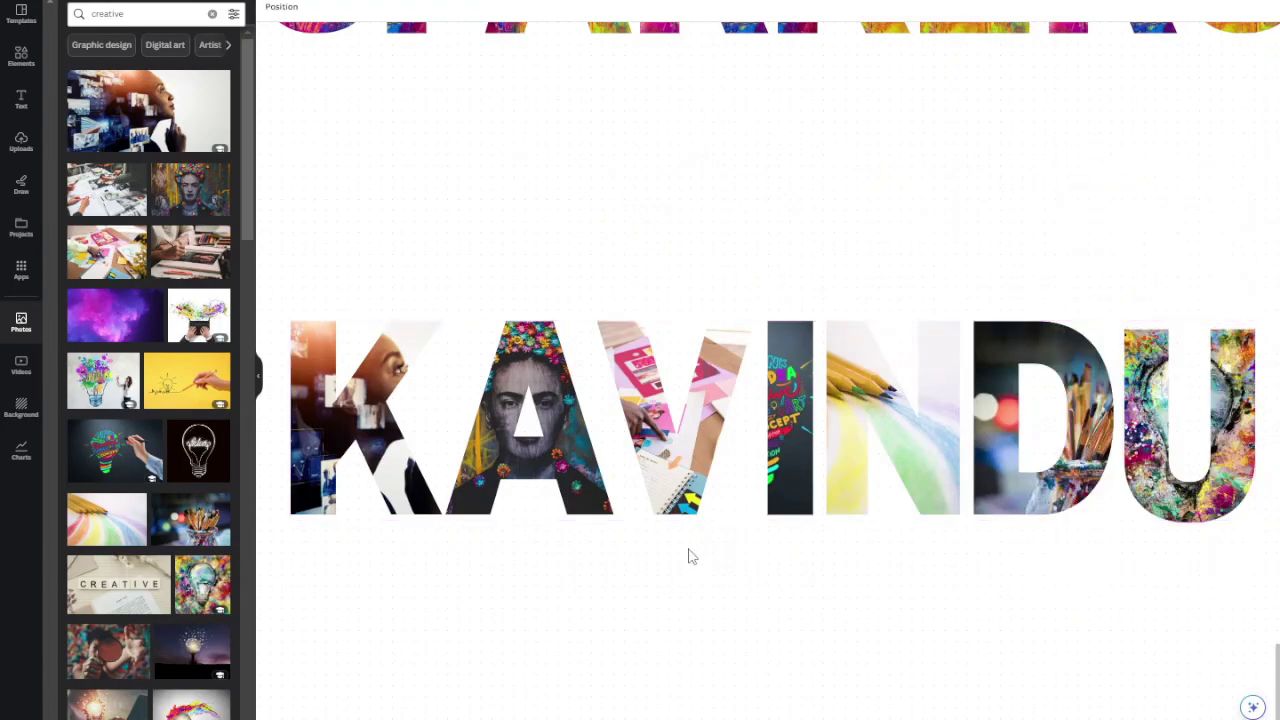
click(257, 385)
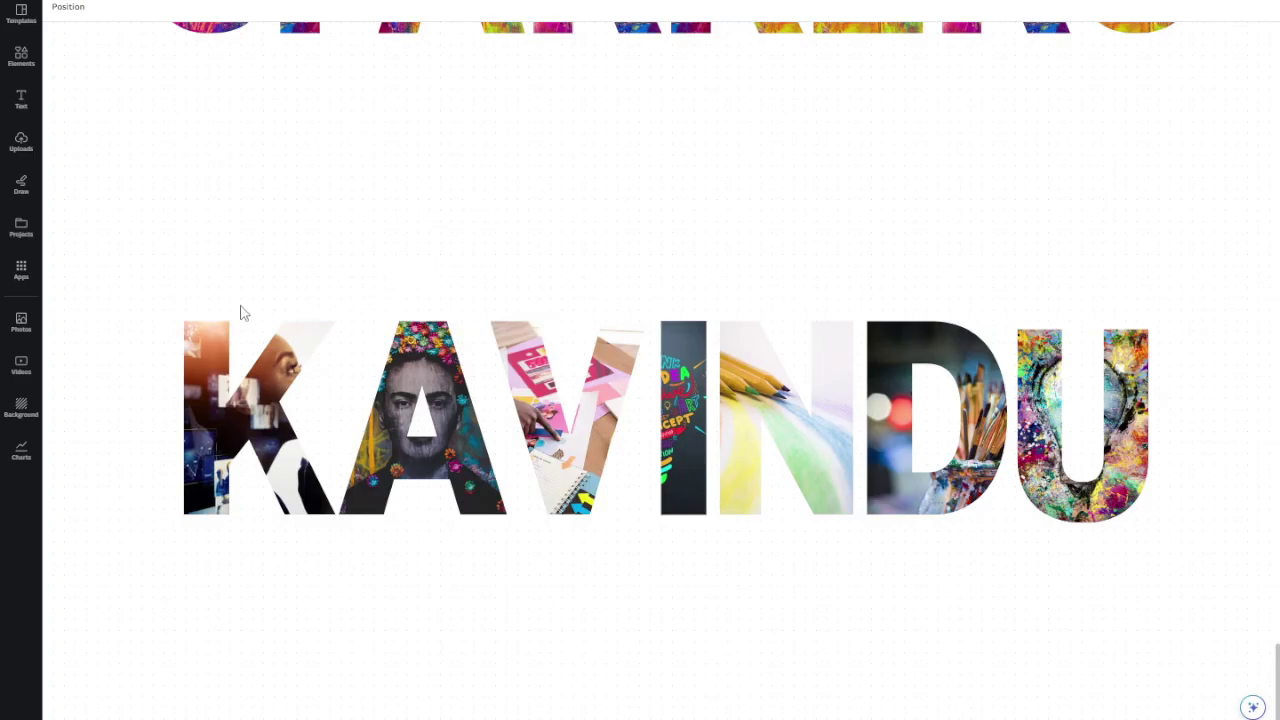
drag(157, 358, 1157, 447)
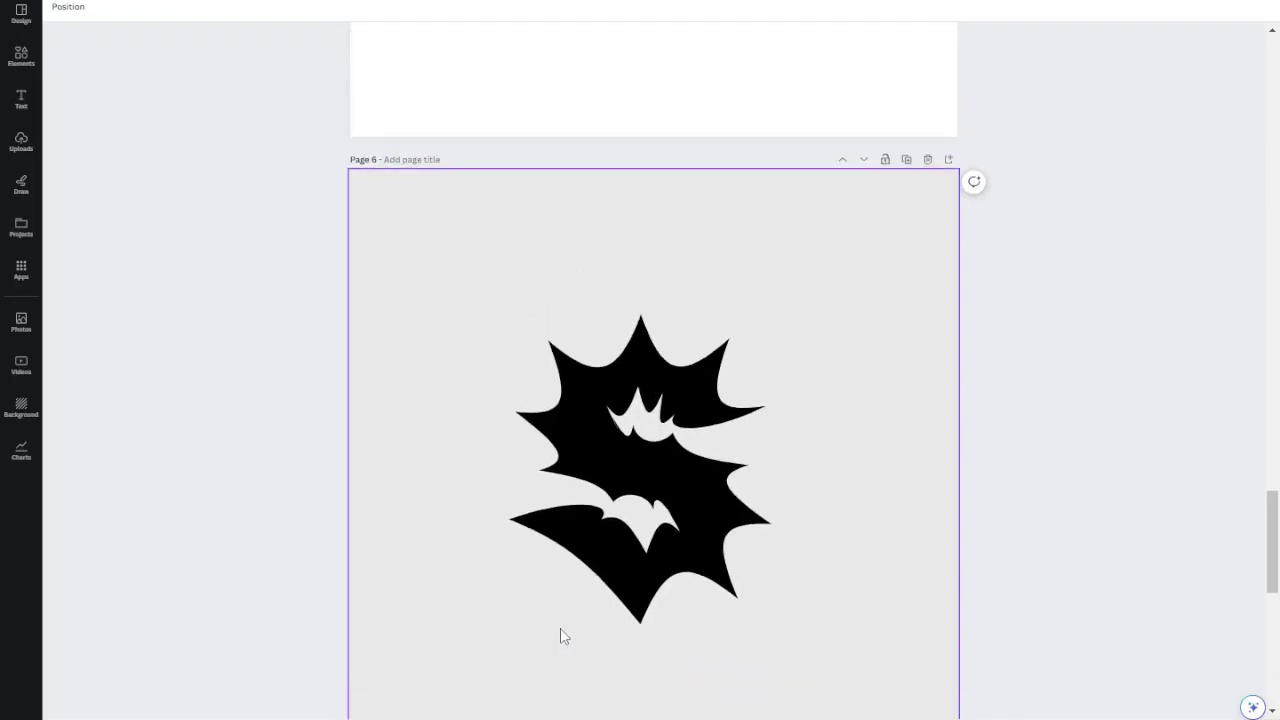
Step: Review the design's pages from the spiky S on page 6 up to page 1, and return to the circle crop on page 2
scroll(560, 628, up, 10)
scroll(561, 635, up, 15)
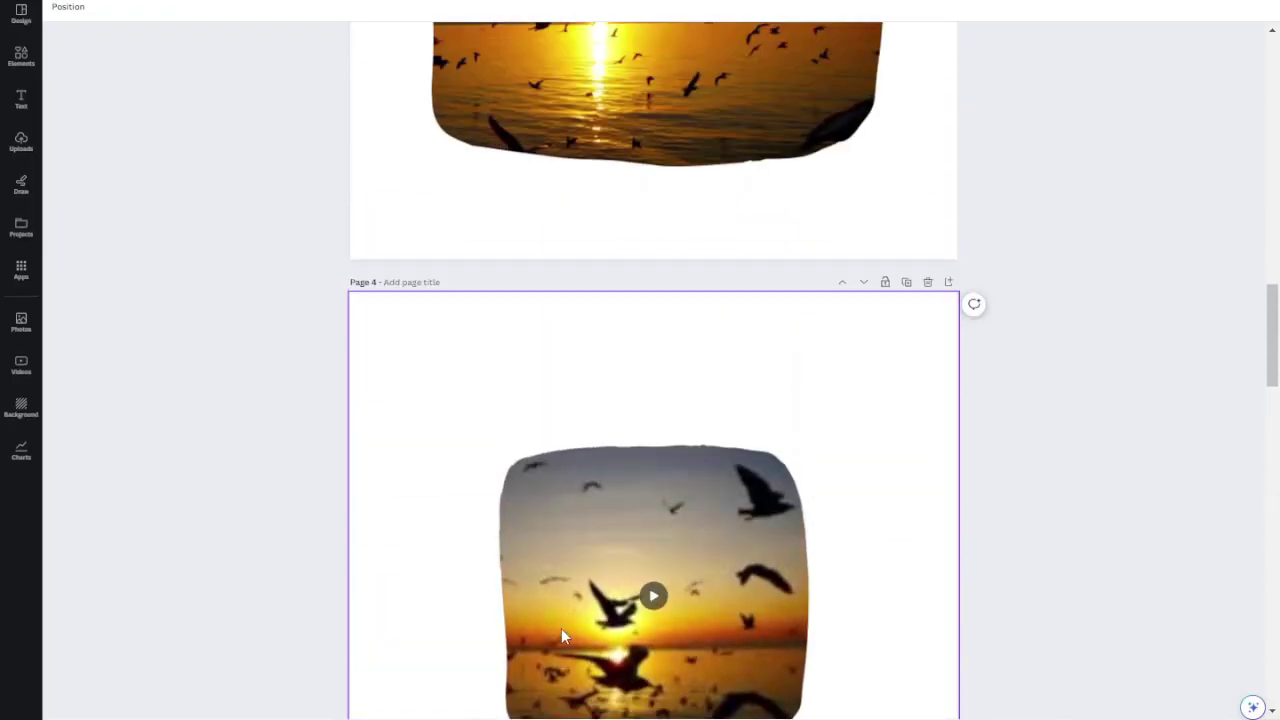
scroll(562, 635, up, 4)
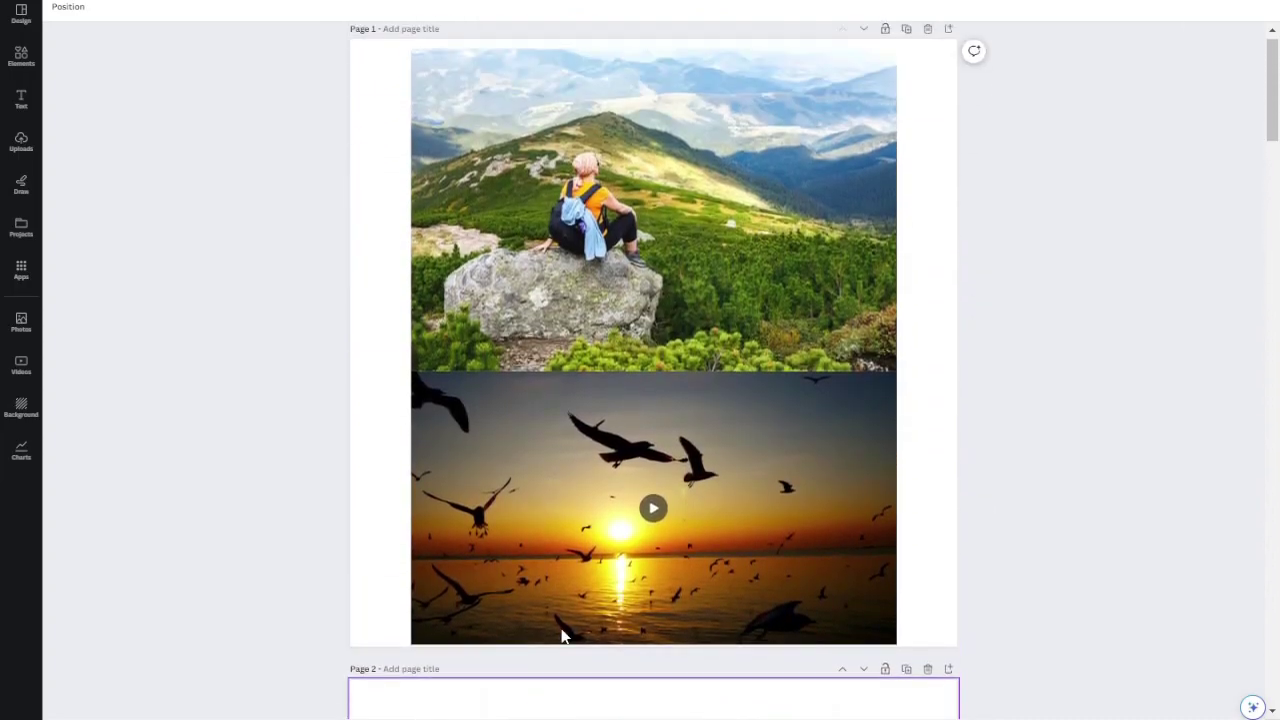
scroll(561, 636, down, 6)
scroll(561, 636, down, 1)
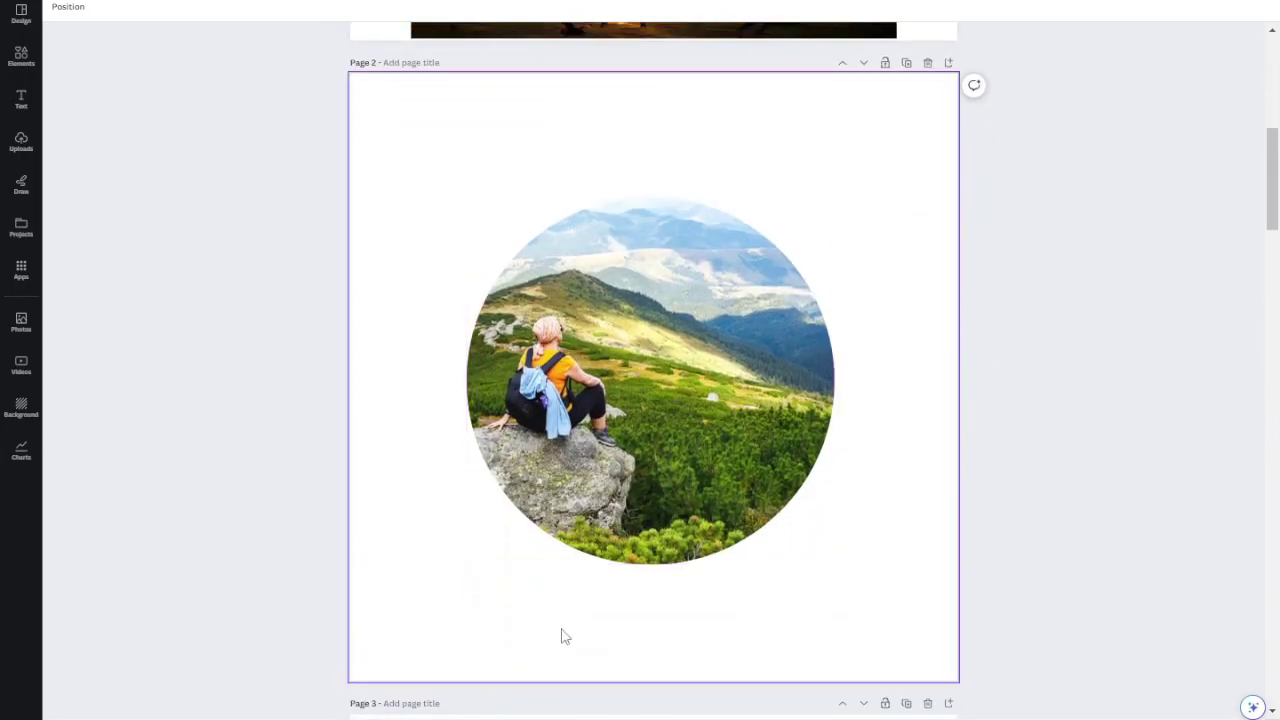